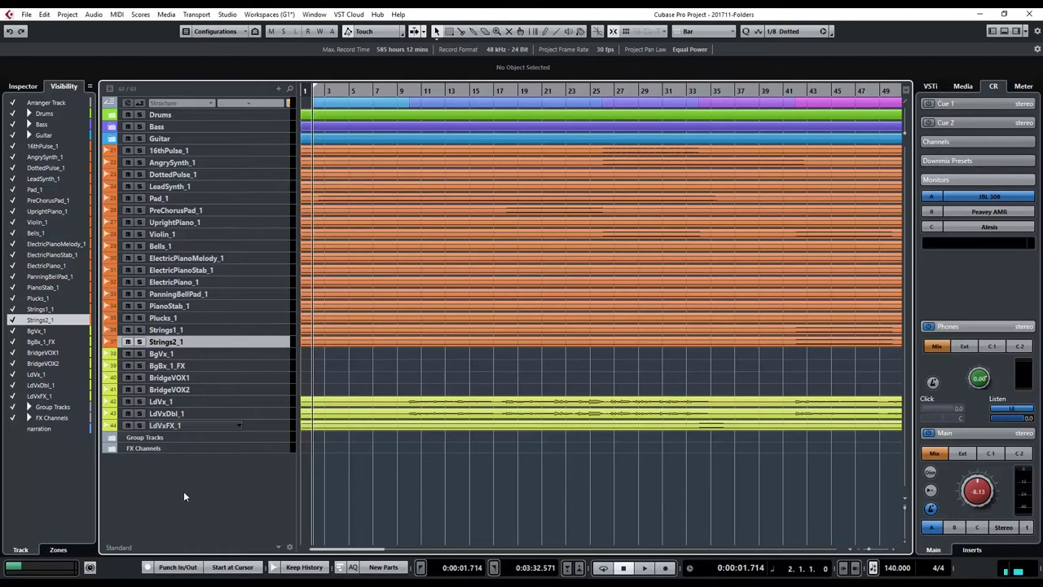
Add a folder track below the Strings2_1 track and name it Vocals.
{"action": "right_click", "coordinate": [204, 474]}
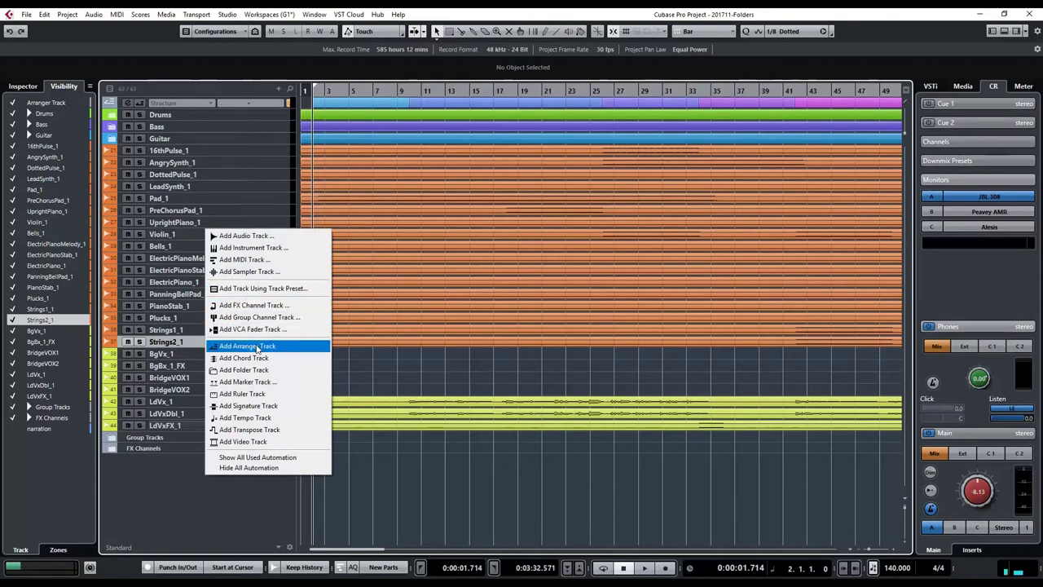
{"action": "left_click", "coordinate": [258, 371]}
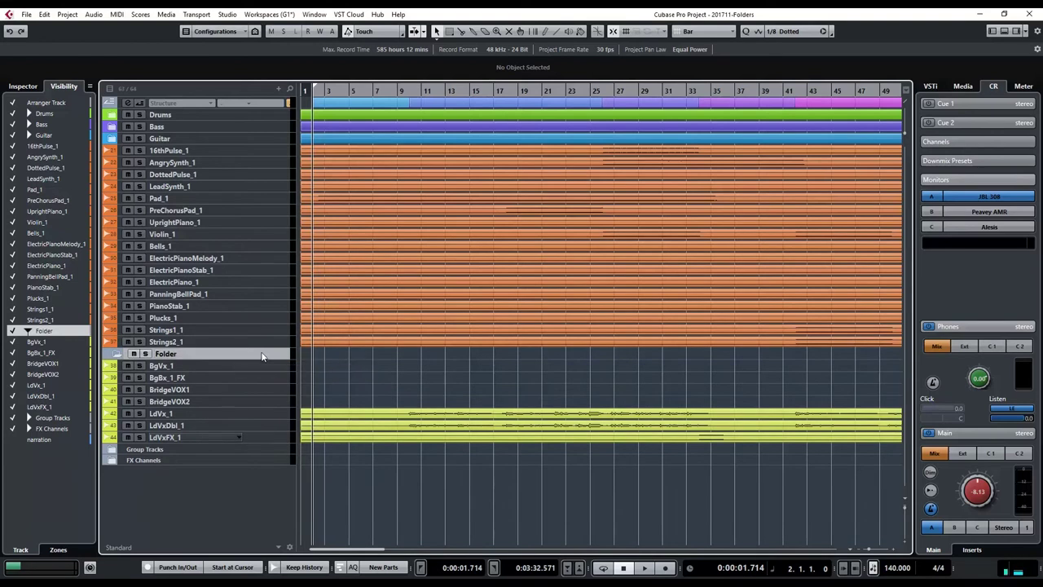
{"action": "double_click", "coordinate": [247, 356]}
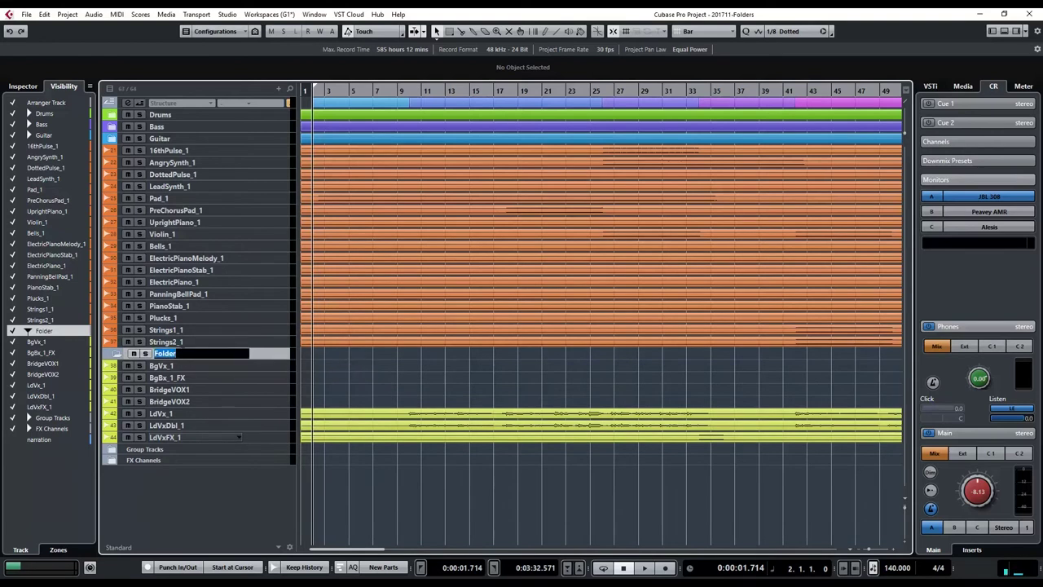
{"action": "type", "text": "Vocals"}
{"action": "key", "text": "Return"}
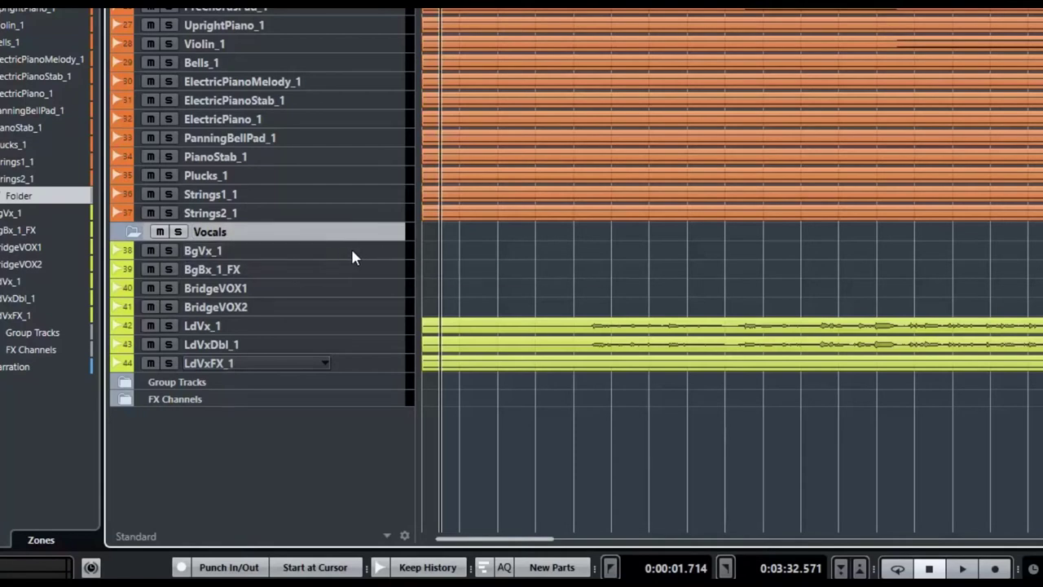
Move the seven vocal tracks, BgVx_1 through LdVxFX_1, into the Vocals folder and test collapsing and expanding it.
{"action": "mouse_move", "coordinate": [353, 255]}
{"action": "left_mouse_down"}
{"action": "mouse_move", "coordinate": [360, 117]}
{"action": "mouse_move", "coordinate": [363, 238]}
{"action": "left_mouse_up"}
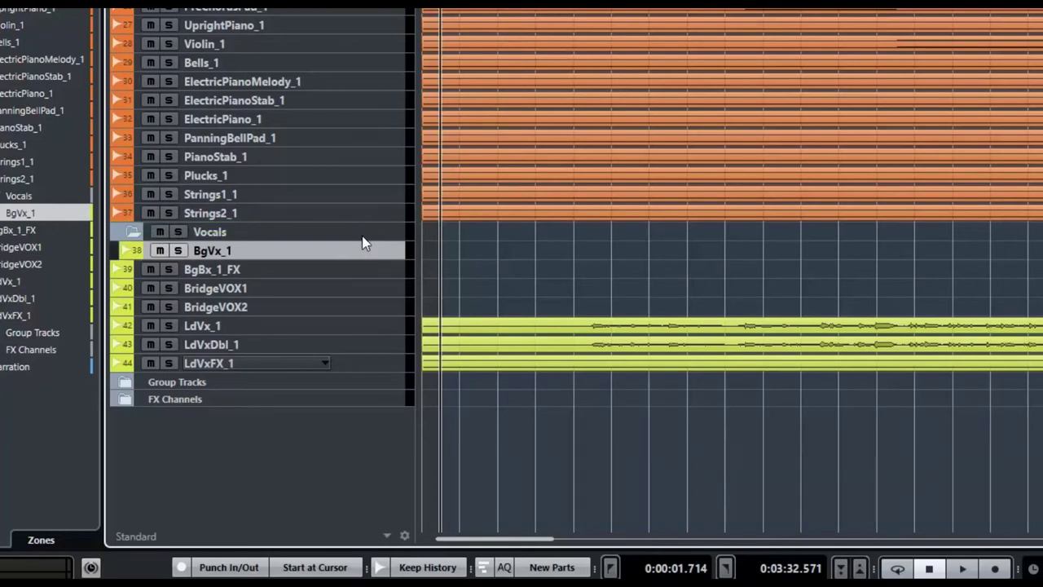
{"action": "left_click", "coordinate": [130, 233]}
{"action": "left_click", "coordinate": [130, 233]}
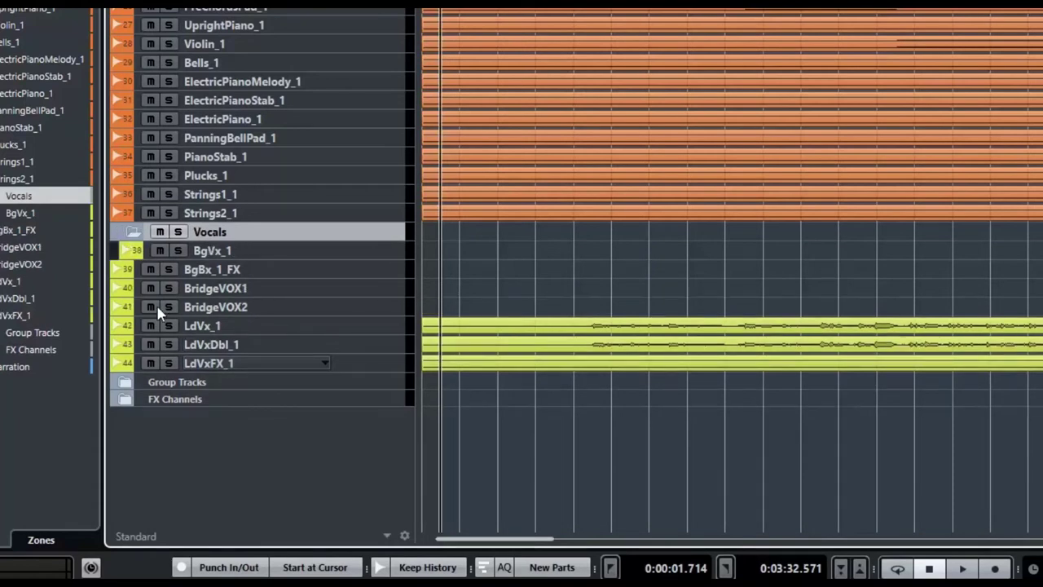
{"action": "left_click", "coordinate": [379, 272]}
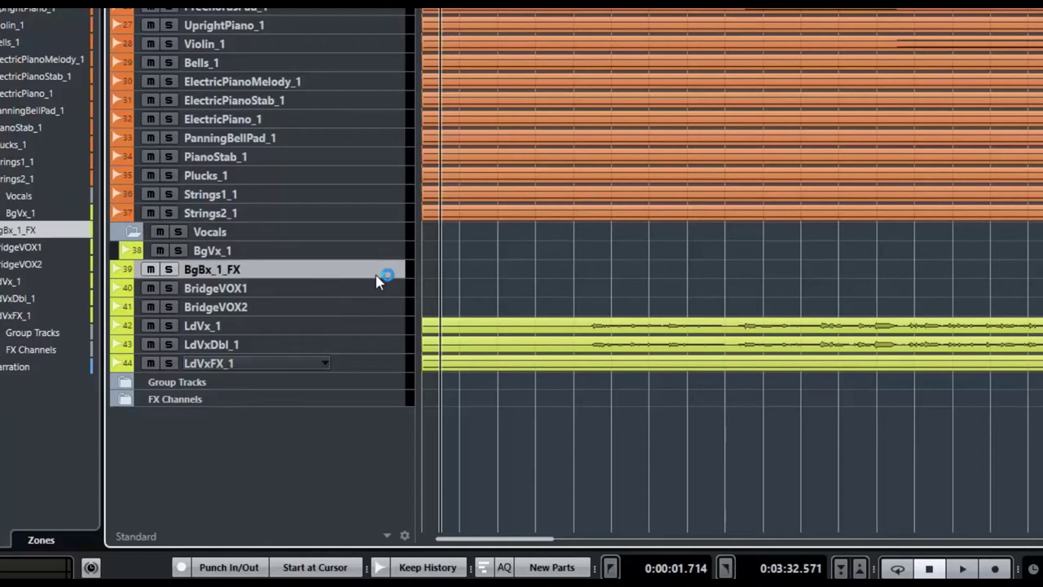
{"action": "left_click", "coordinate": [383, 365], "text": "shift"}
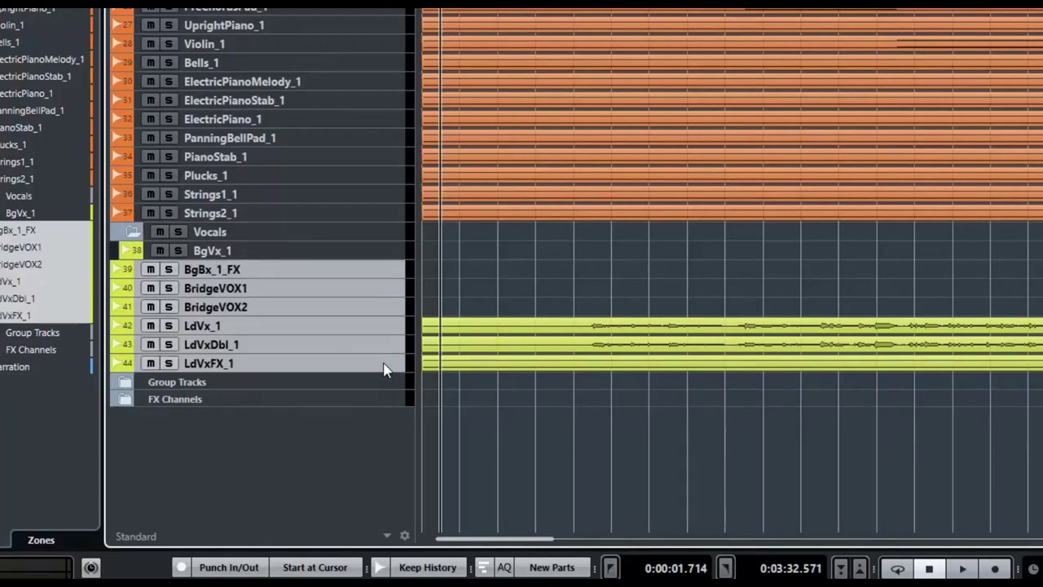
{"action": "left_click_drag", "start_coordinate": [298, 305], "coordinate": [352, 241]}
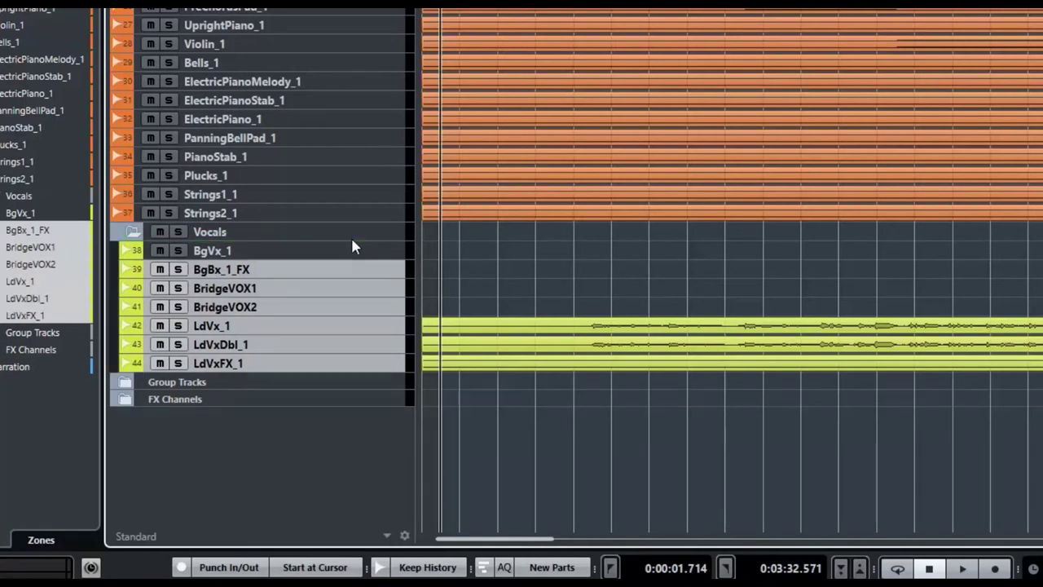
{"action": "left_click", "coordinate": [133, 232]}
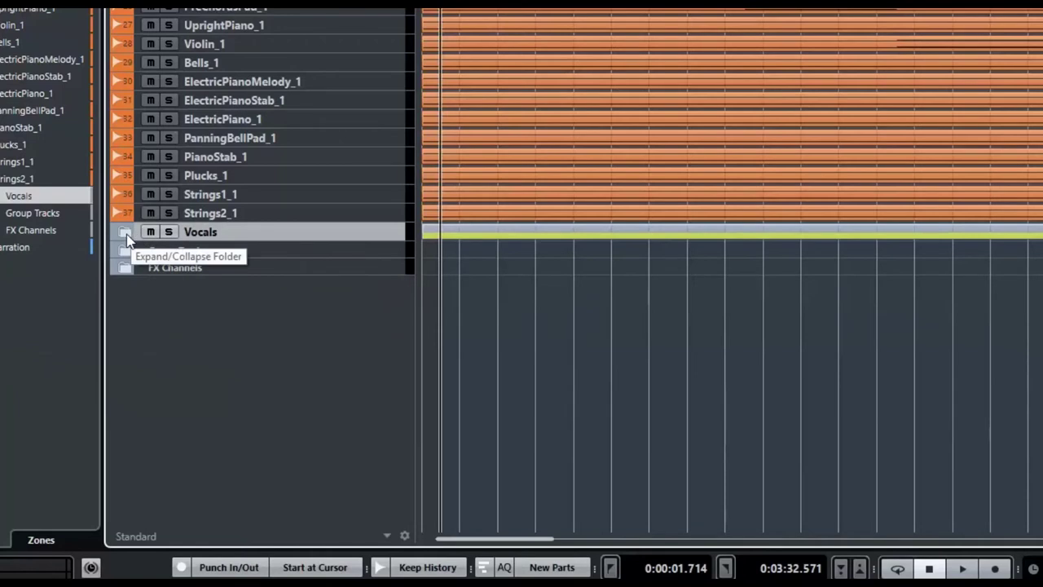
{"action": "left_click", "coordinate": [126, 234]}
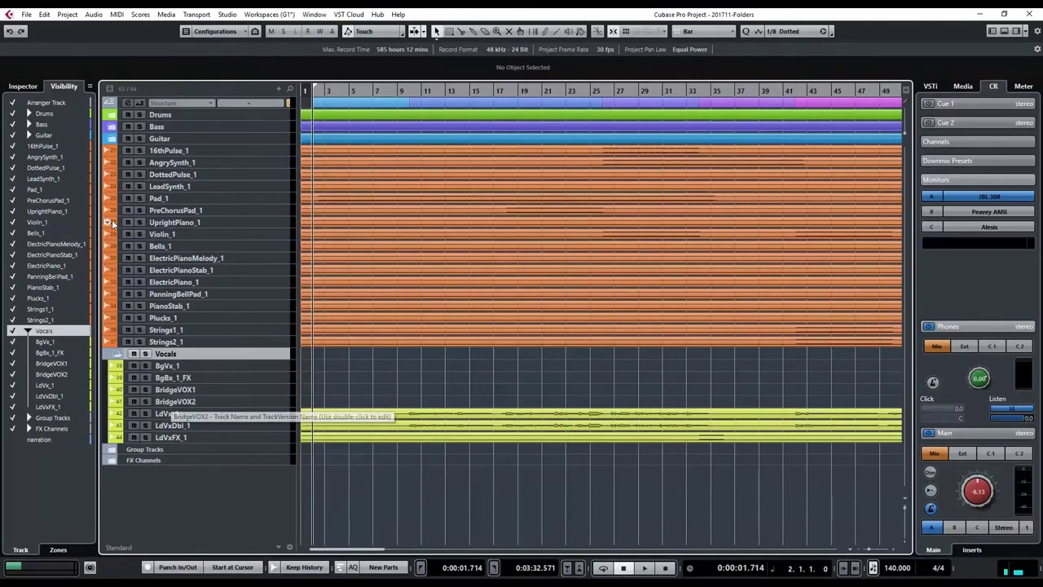
Color the Vocals folder track yellow to match its vocal tracks, and check it collapsed and expanded.
{"action": "key", "text": "alt+i"}
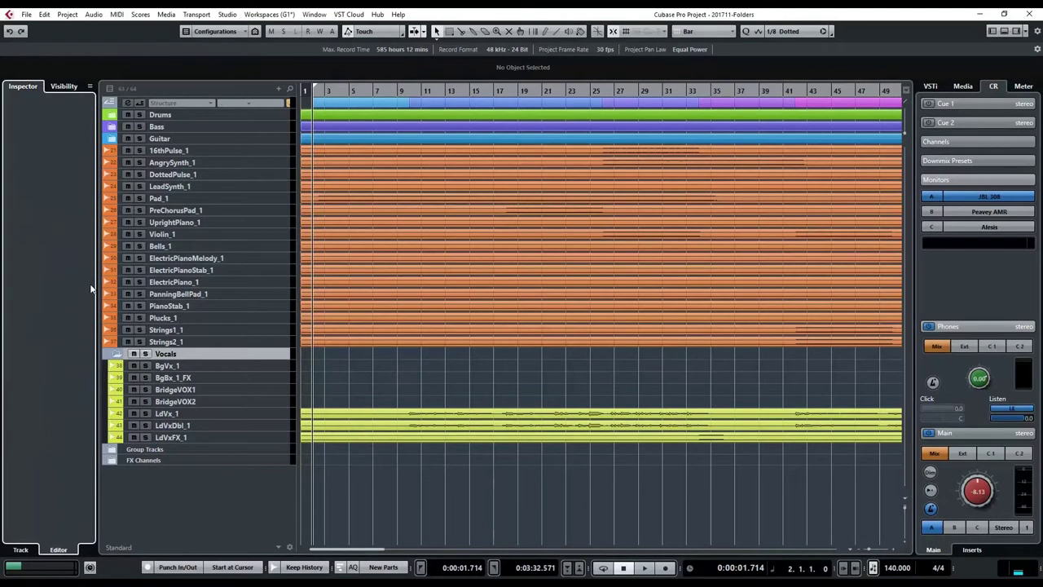
{"action": "left_click", "coordinate": [203, 352]}
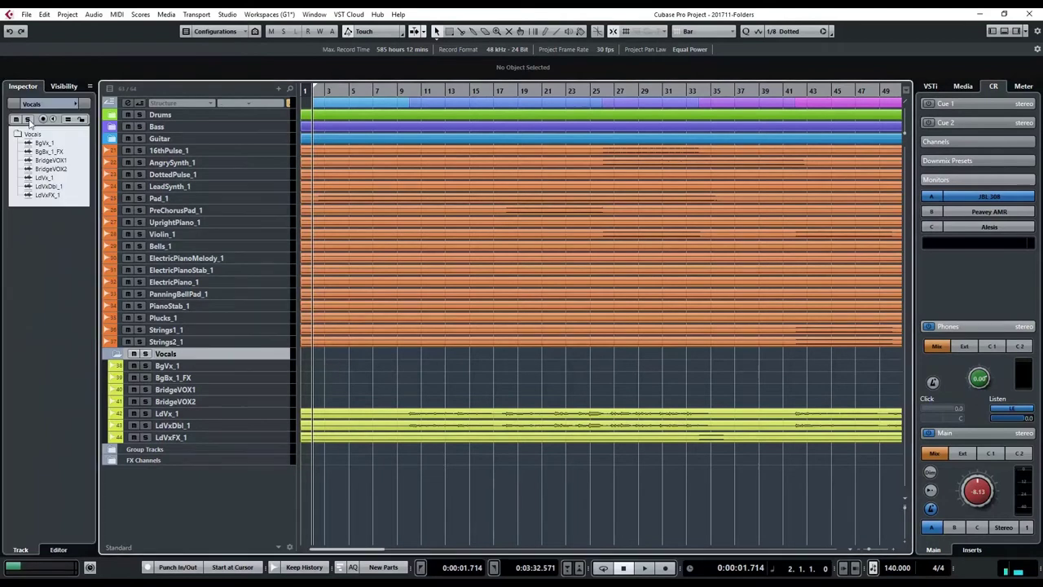
{"action": "left_click", "coordinate": [75, 103]}
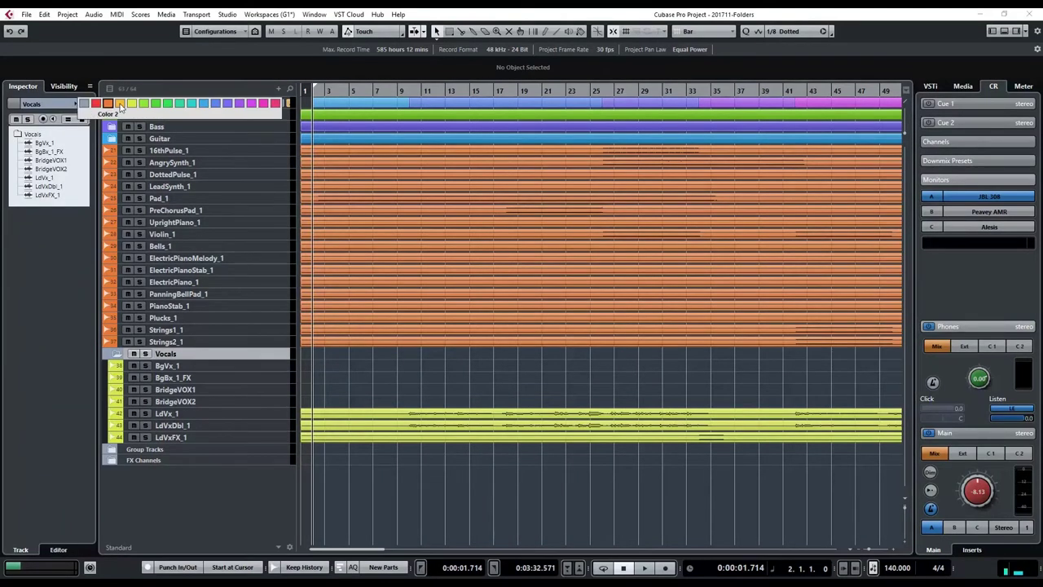
{"action": "left_click", "coordinate": [133, 104]}
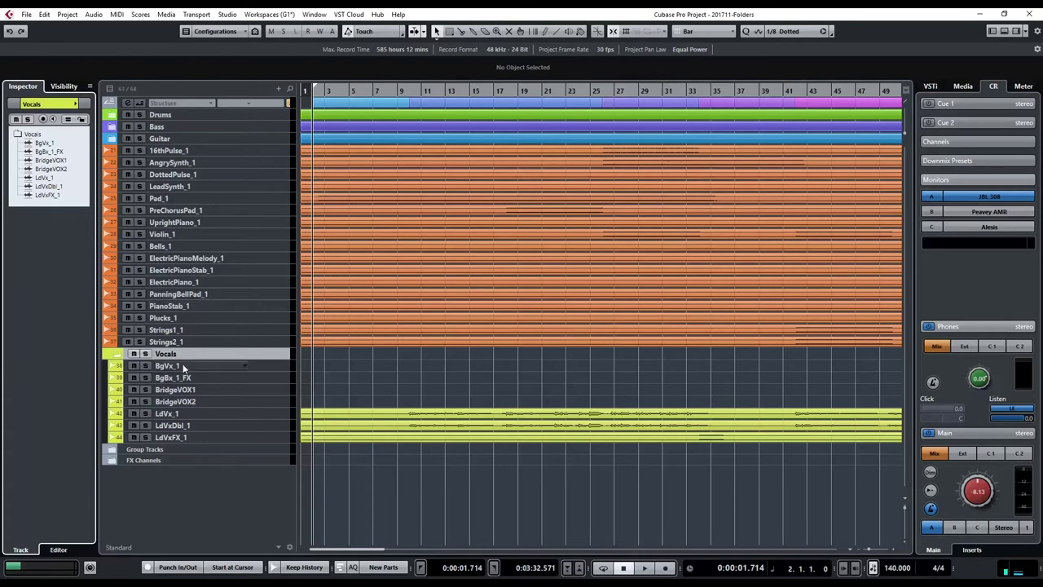
{"action": "left_click", "coordinate": [118, 356]}
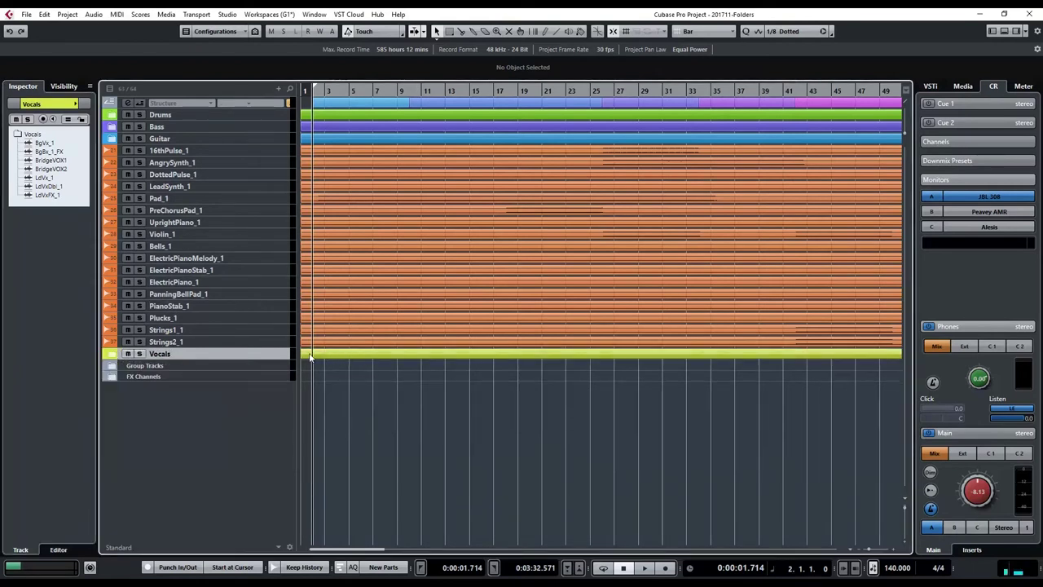
{"action": "left_click", "coordinate": [111, 357]}
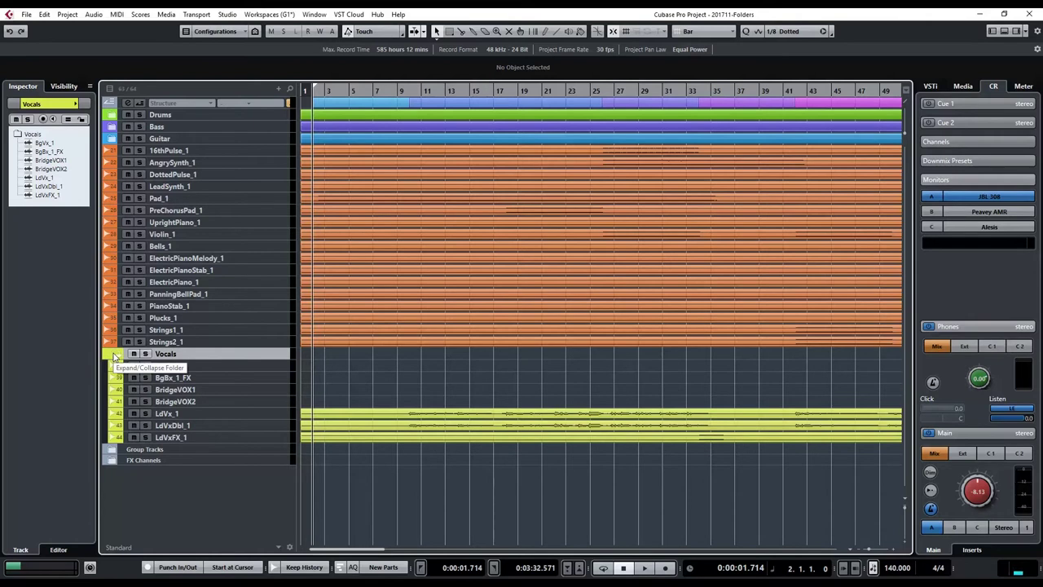
{"action": "left_click", "coordinate": [114, 357]}
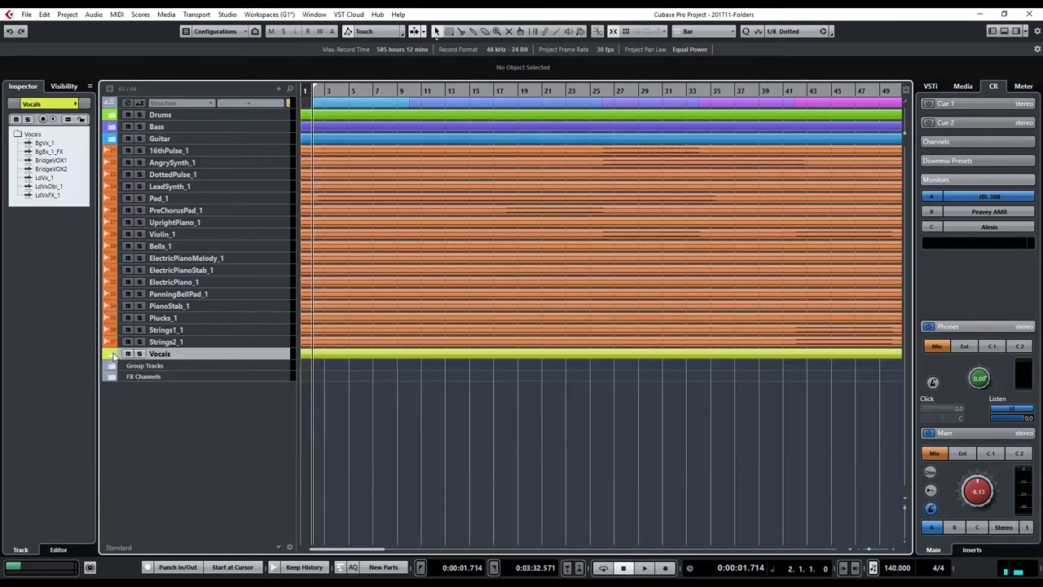
{"action": "left_click", "coordinate": [114, 357]}
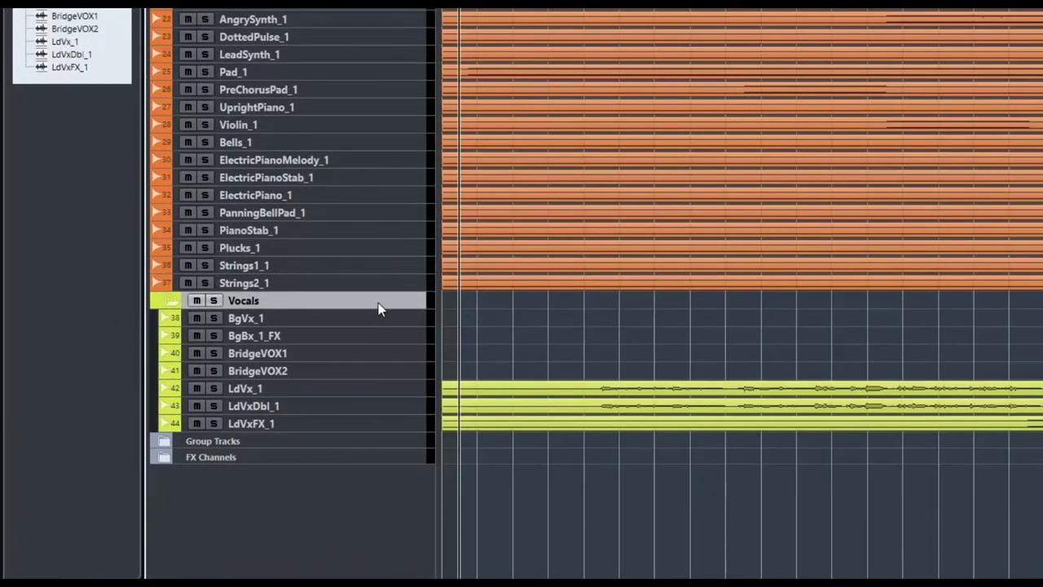
Set folder tracks to Always Show Data and enlarge the Vocals folder track to compare it collapsed and expanded.
{"action": "right_click", "coordinate": [269, 353]}
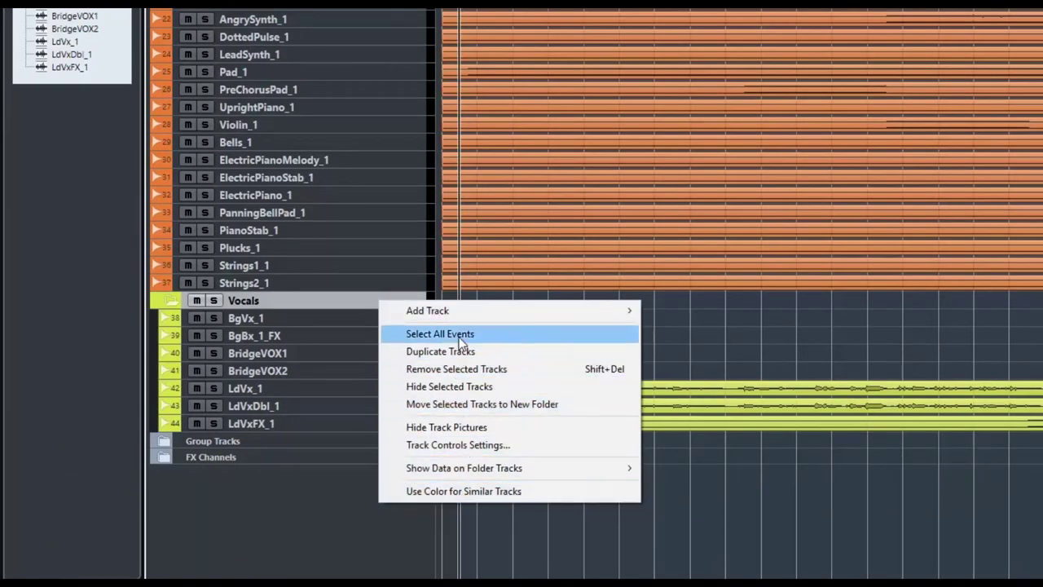
{"action": "mouse_move", "coordinate": [462, 313]}
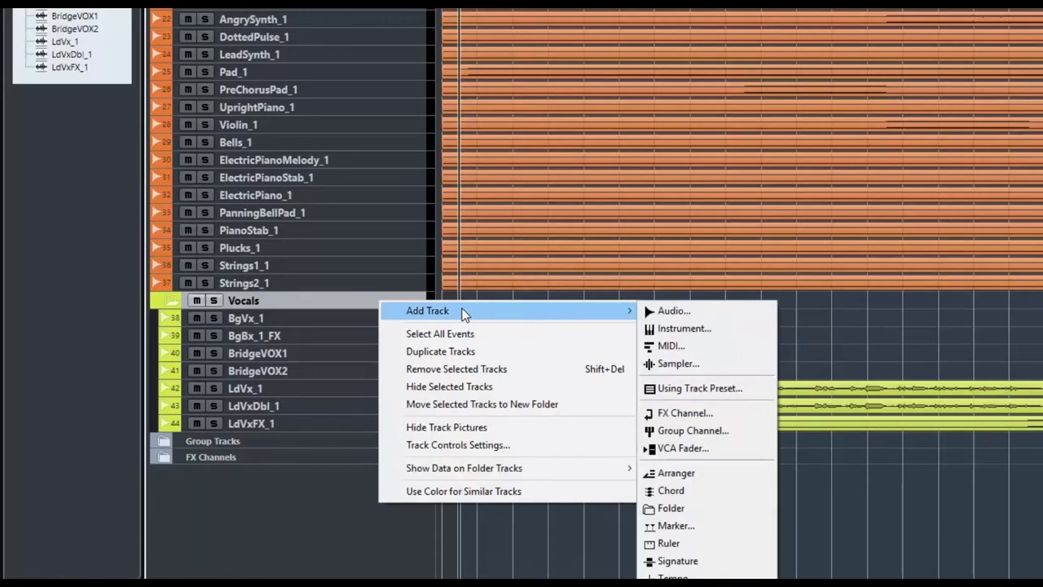
{"action": "mouse_move", "coordinate": [478, 476]}
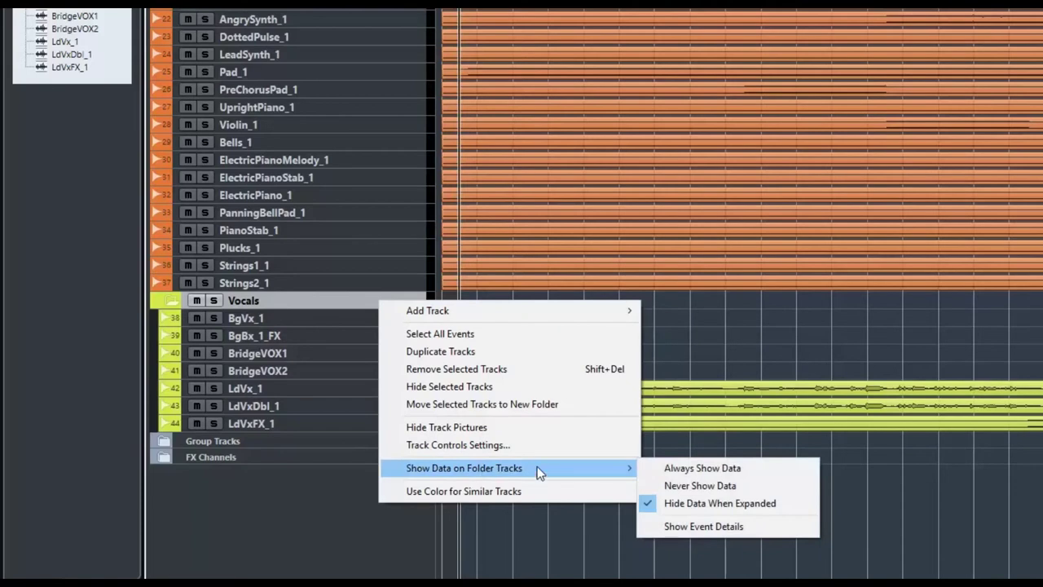
{"action": "left_click", "coordinate": [682, 468]}
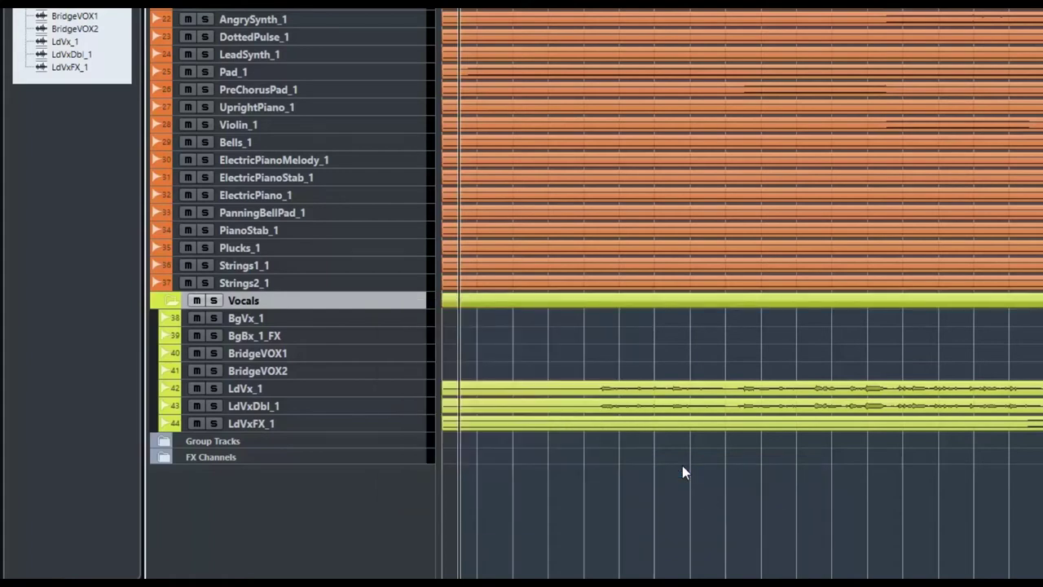
{"action": "left_click_drag", "start_coordinate": [391, 309], "coordinate": [380, 419]}
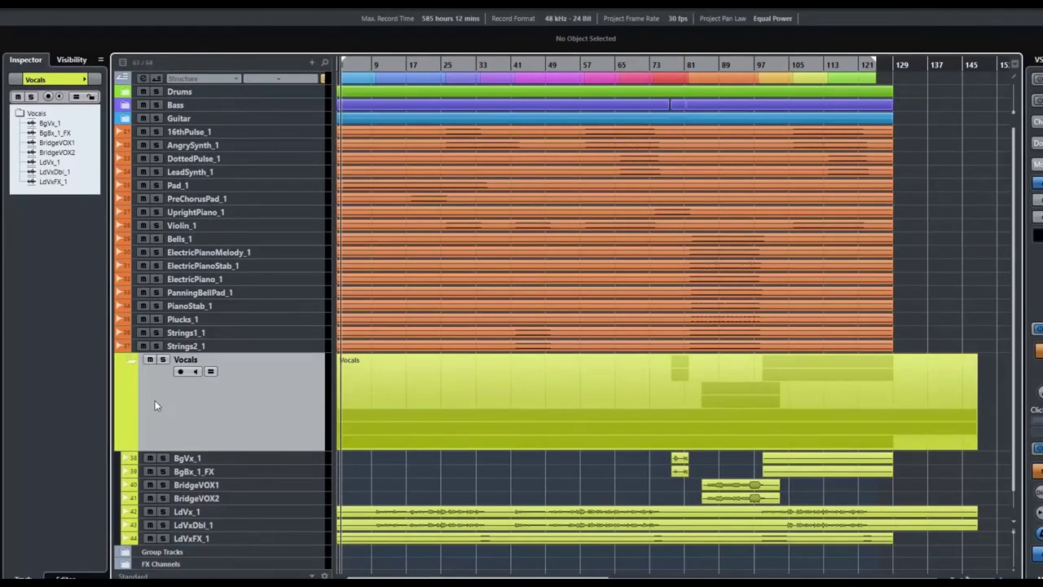
{"action": "left_click", "coordinate": [132, 358]}
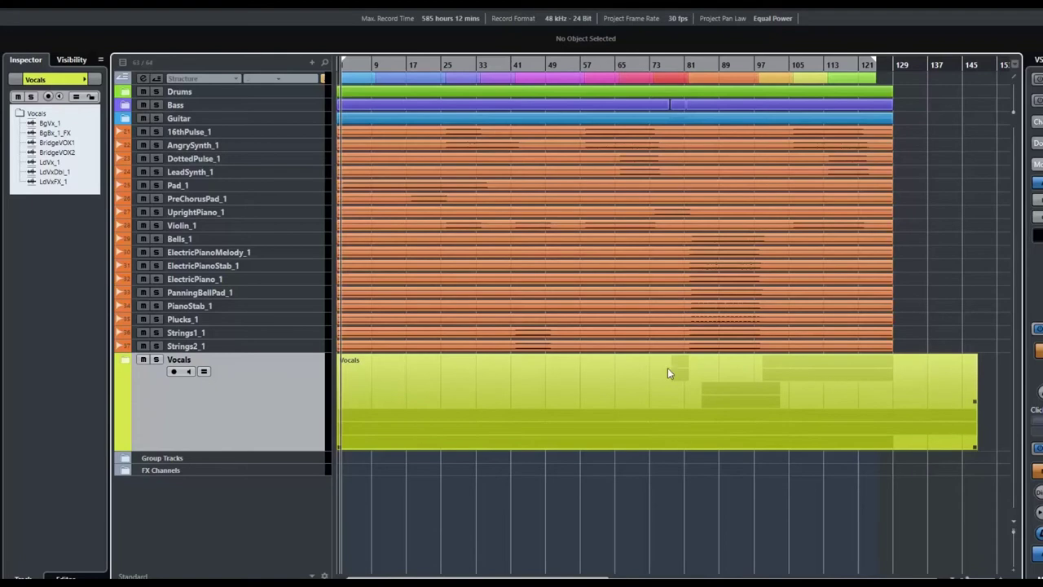
{"action": "left_click", "coordinate": [125, 361]}
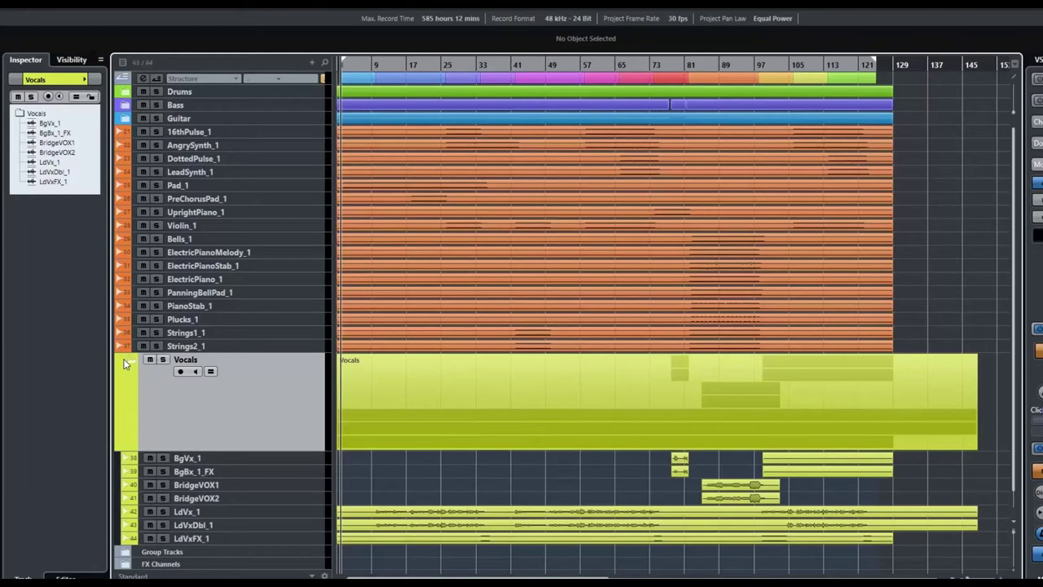
{"action": "left_click", "coordinate": [127, 361]}
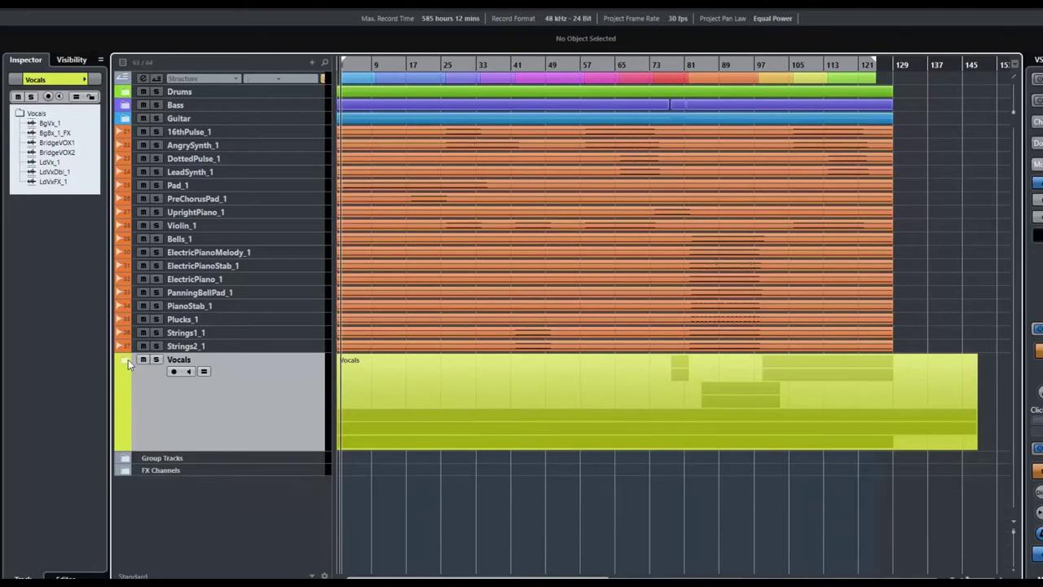
Set folder tracks to Never Show Data and compare the Vocals folder collapsed and expanded.
{"action": "right_click", "coordinate": [295, 378]}
{"action": "mouse_move", "coordinate": [389, 502]}
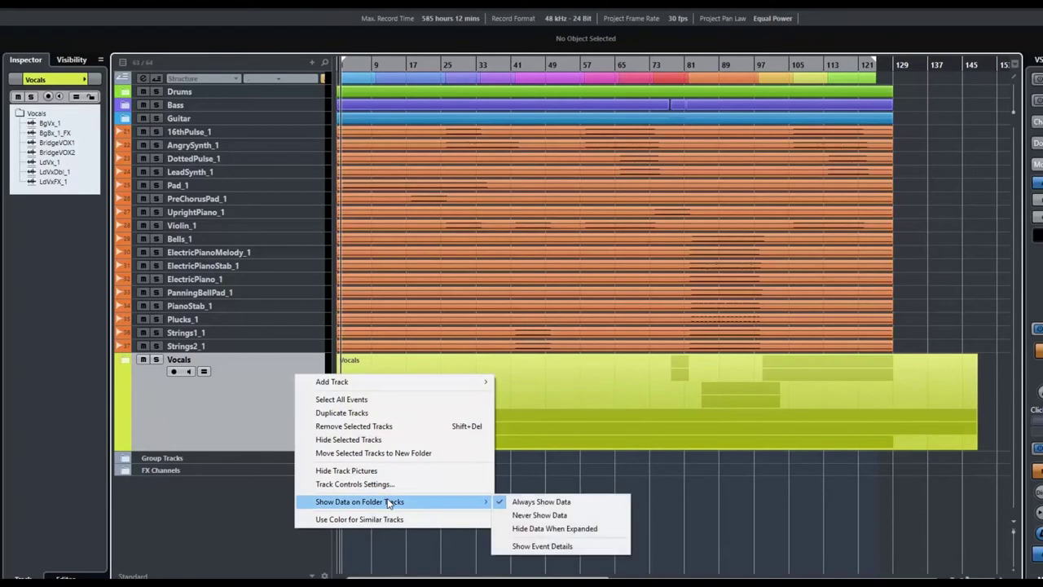
{"action": "left_click", "coordinate": [534, 515]}
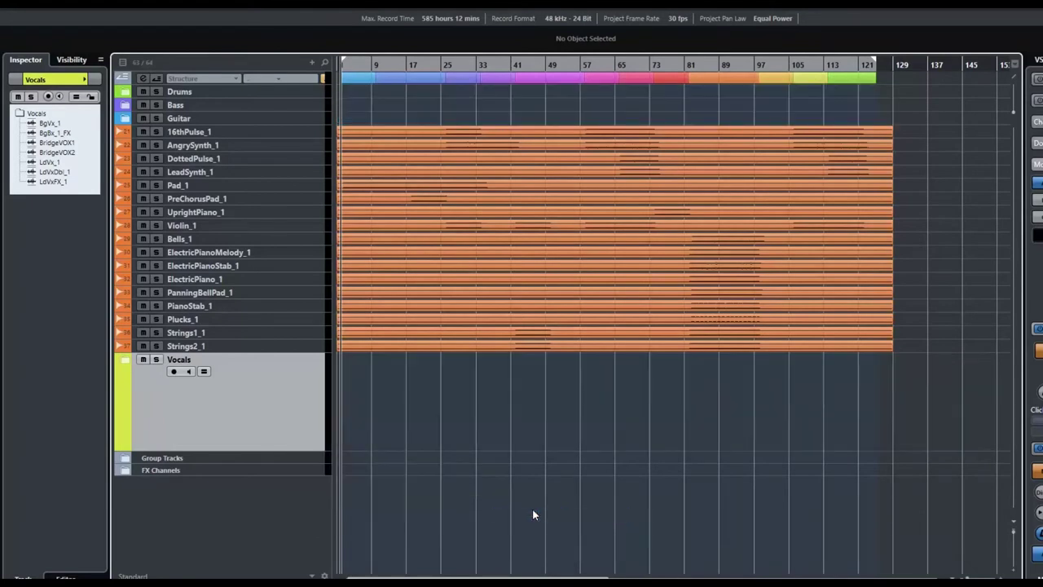
{"action": "left_click", "coordinate": [126, 363]}
{"action": "left_click", "coordinate": [127, 364]}
{"action": "left_click", "coordinate": [126, 362]}
{"action": "left_click", "coordinate": [127, 361]}
Set folder tracks to Hide Data When Expanded, reduce the Vocals track height, and check the folder expanded and collapsed.
{"action": "right_click", "coordinate": [291, 384]}
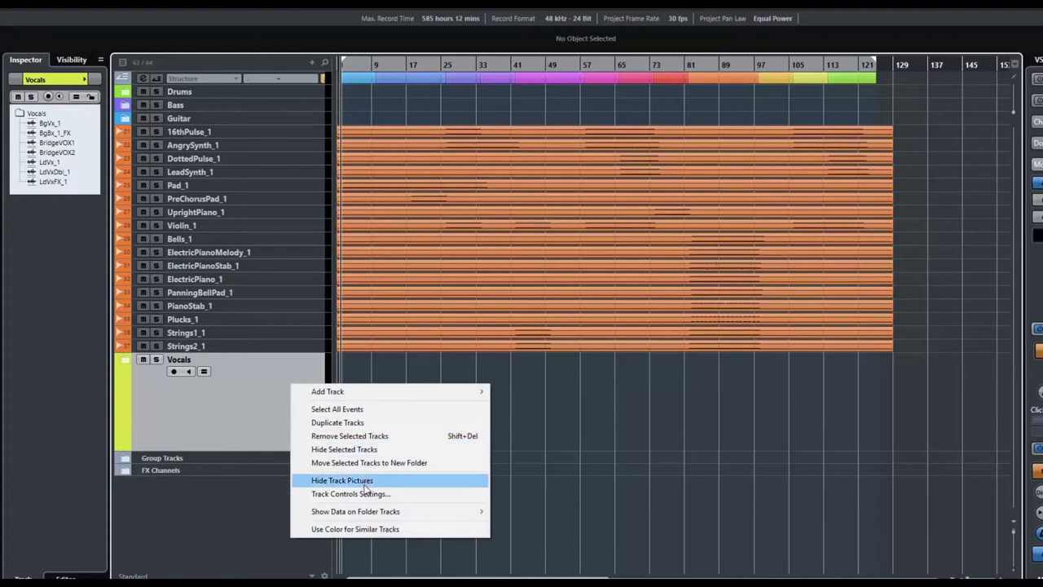
{"action": "mouse_move", "coordinate": [368, 513]}
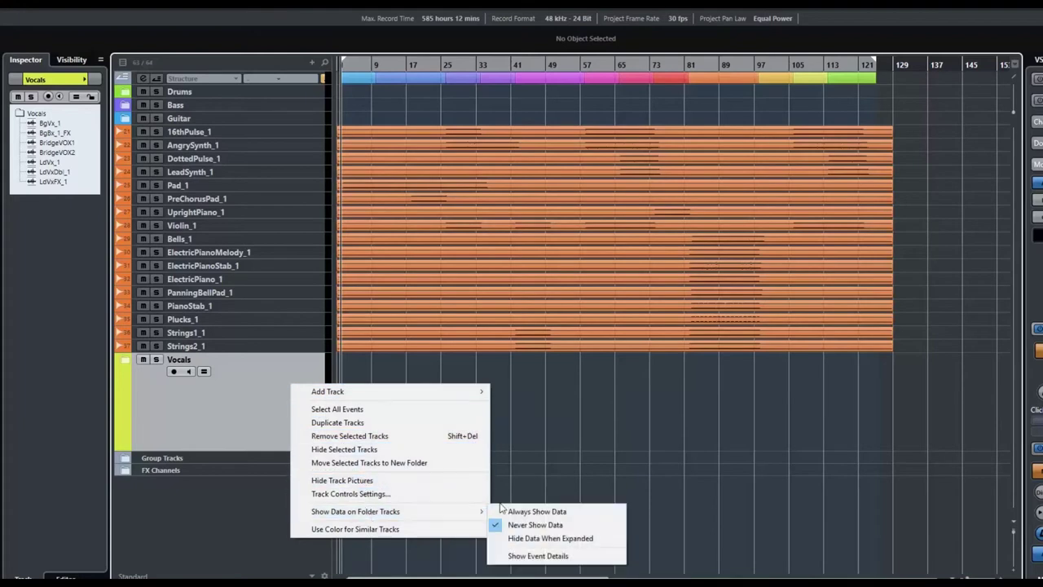
{"action": "left_click", "coordinate": [541, 539]}
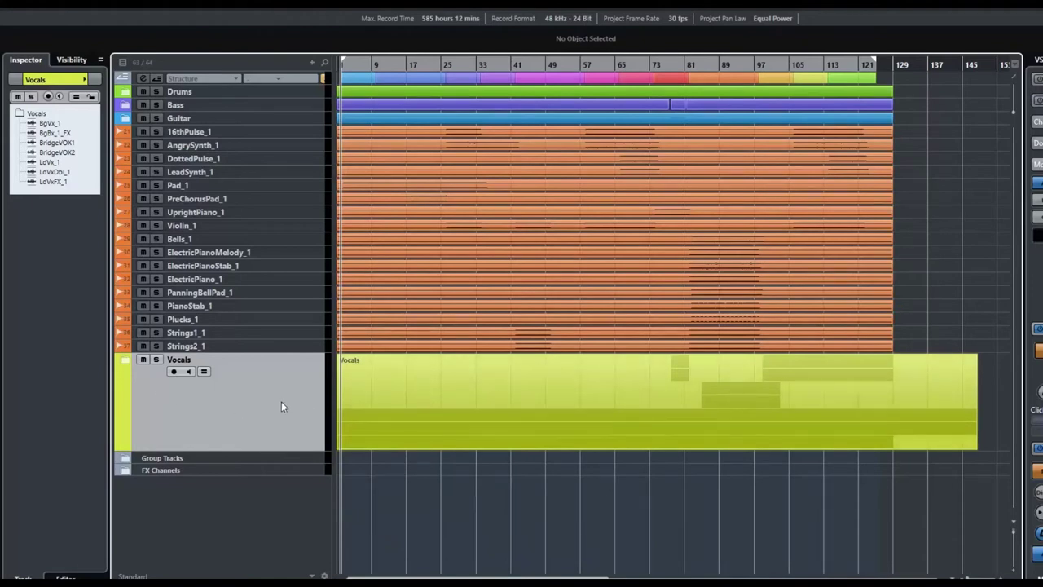
{"action": "left_click_drag", "start_coordinate": [274, 449], "coordinate": [279, 391]}
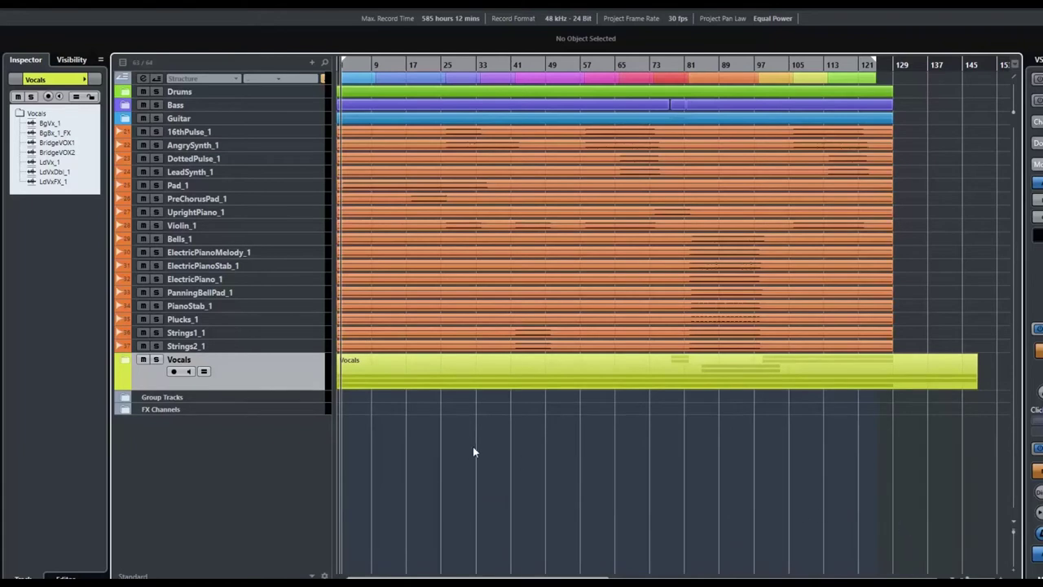
{"action": "left_click", "coordinate": [126, 360]}
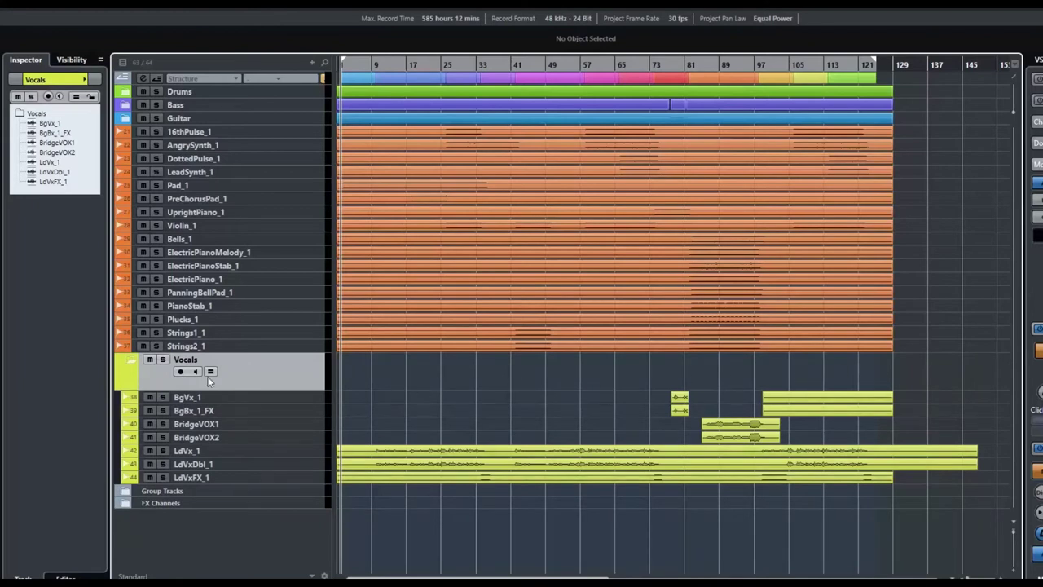
{"action": "left_click", "coordinate": [130, 359]}
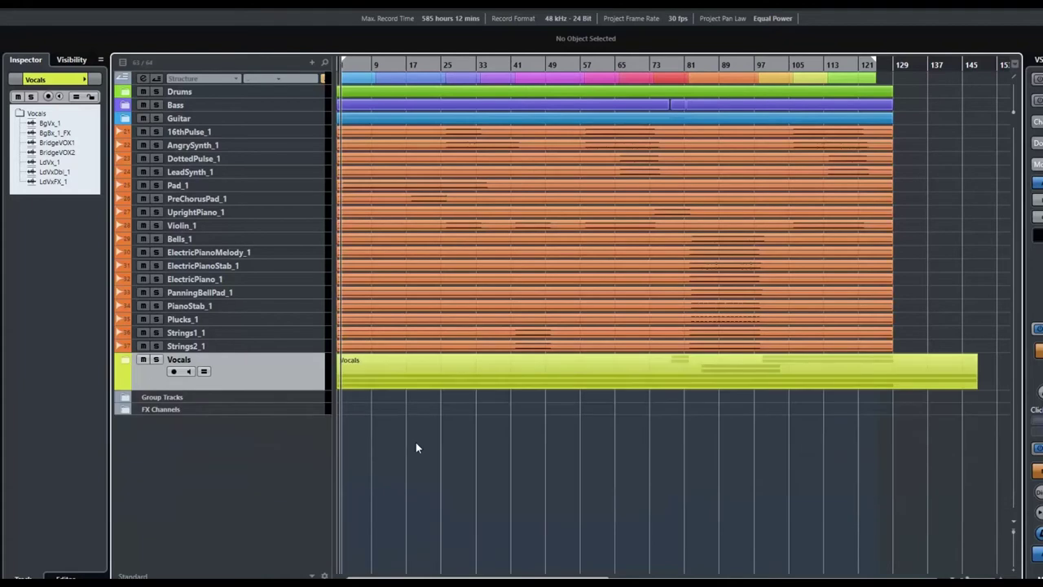
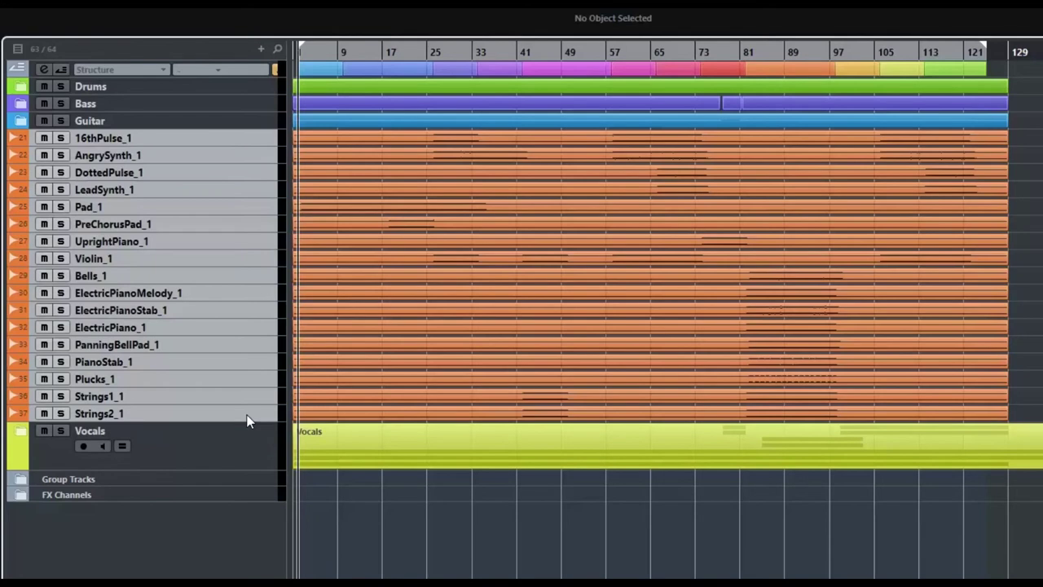
Move the selected orange tracks, 16thPulse_1 through Strings2_1, into a new folder track and check it collapsed and expanded.
{"action": "right_click", "coordinate": [249, 420]}
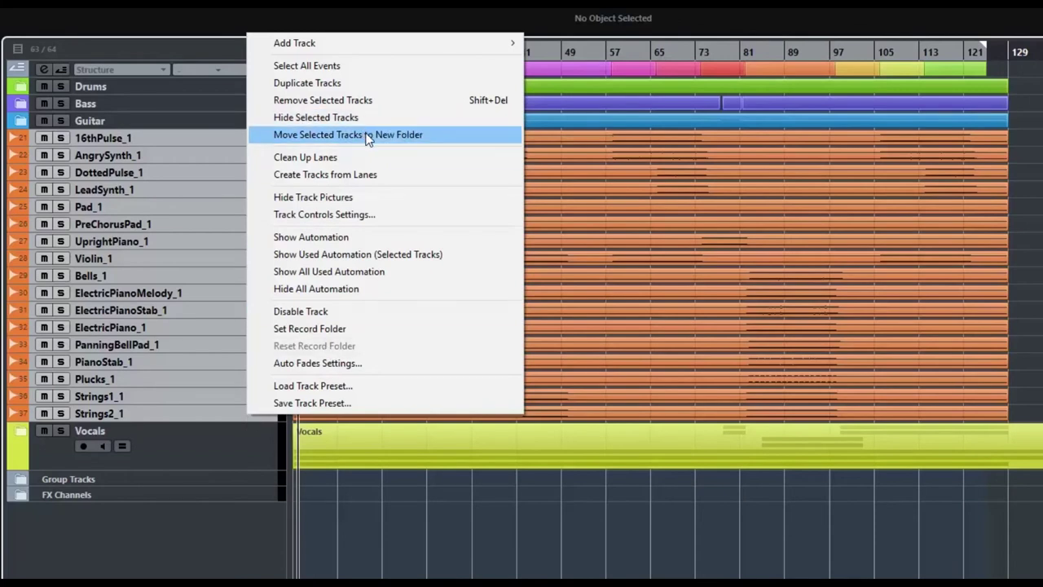
{"action": "left_click", "coordinate": [449, 134]}
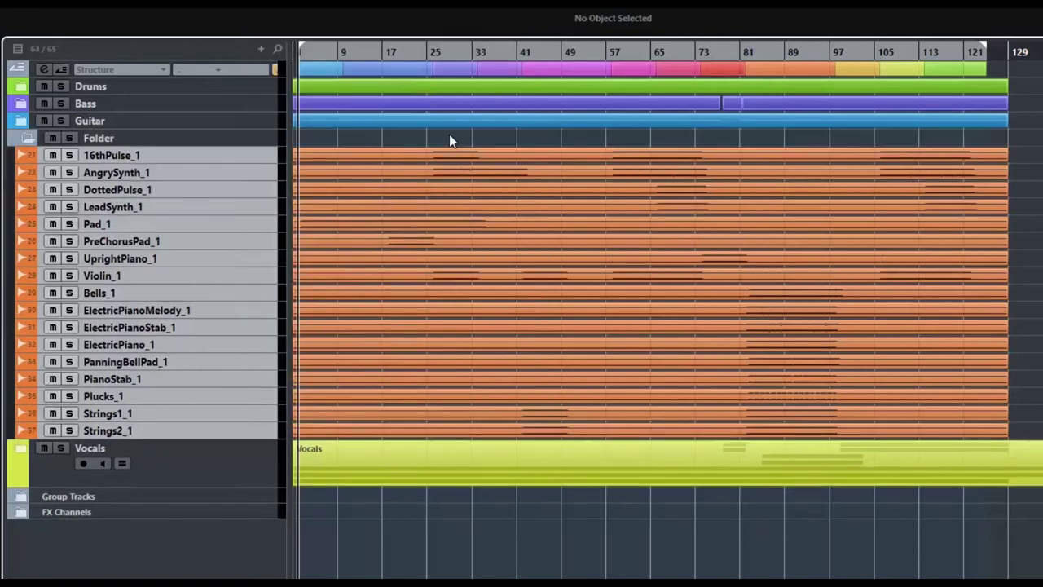
{"action": "left_click", "coordinate": [111, 138]}
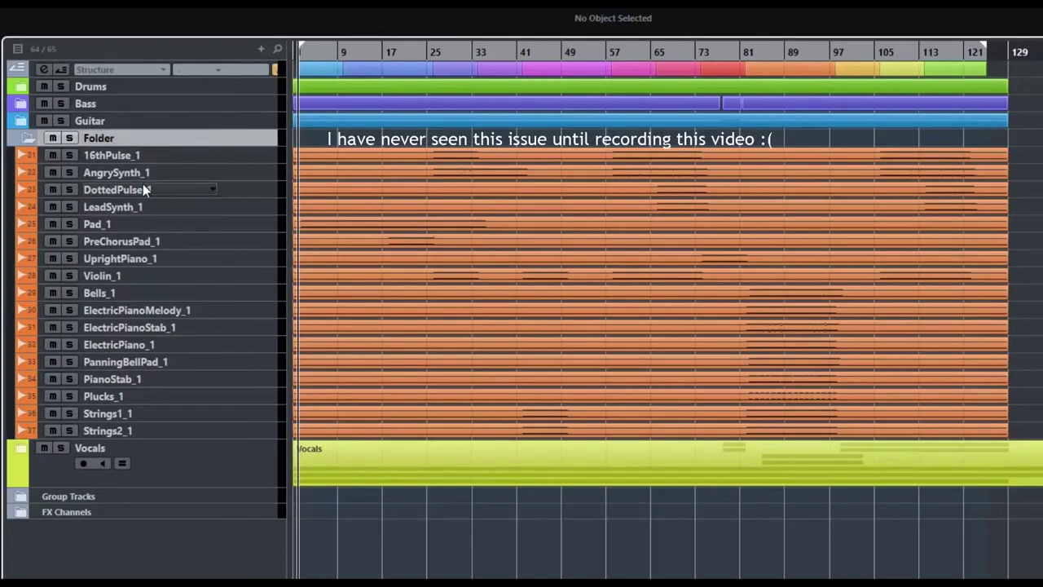
{"action": "left_click", "coordinate": [26, 138]}
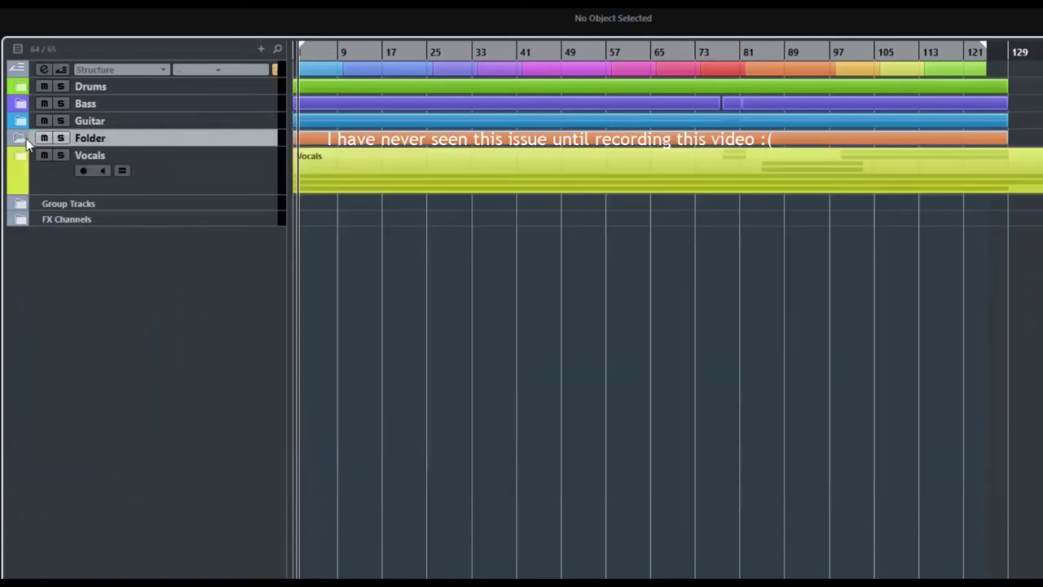
{"action": "left_click", "coordinate": [26, 138]}
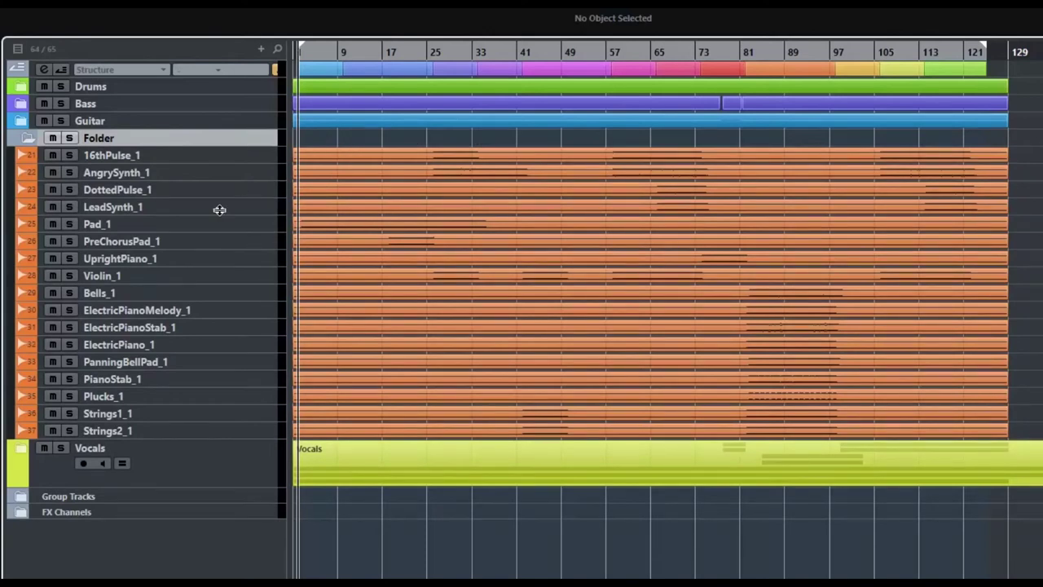
Enlarge the new folder track, compare it collapsed and expanded, review its Show Data on Folder Tracks options, and leave it collapsed.
{"action": "left_click_drag", "start_coordinate": [227, 146], "coordinate": [228, 210]}
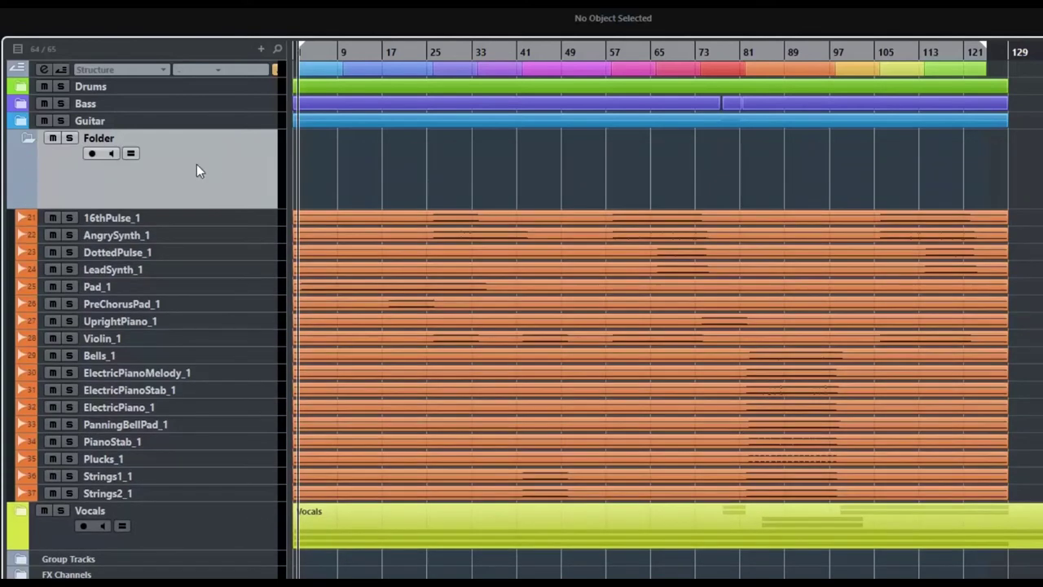
{"action": "left_click", "coordinate": [29, 141]}
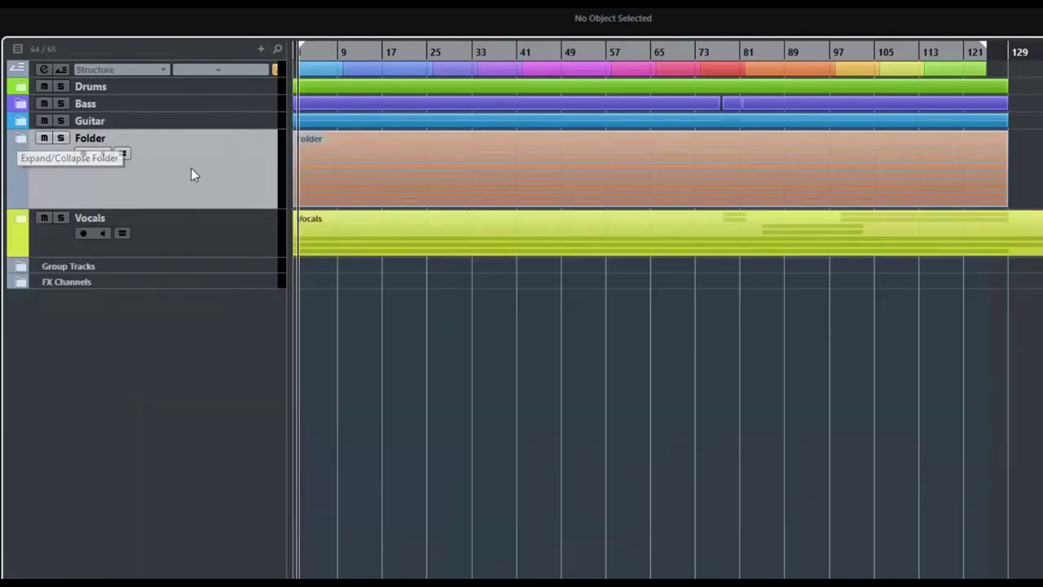
{"action": "left_click", "coordinate": [25, 140]}
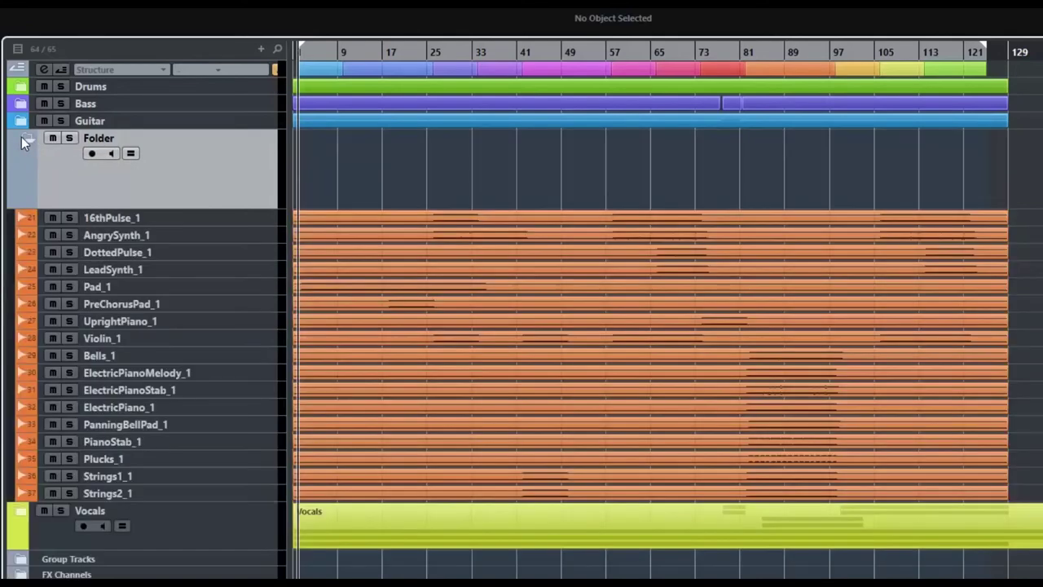
{"action": "right_click", "coordinate": [243, 164]}
{"action": "mouse_move", "coordinate": [334, 329]}
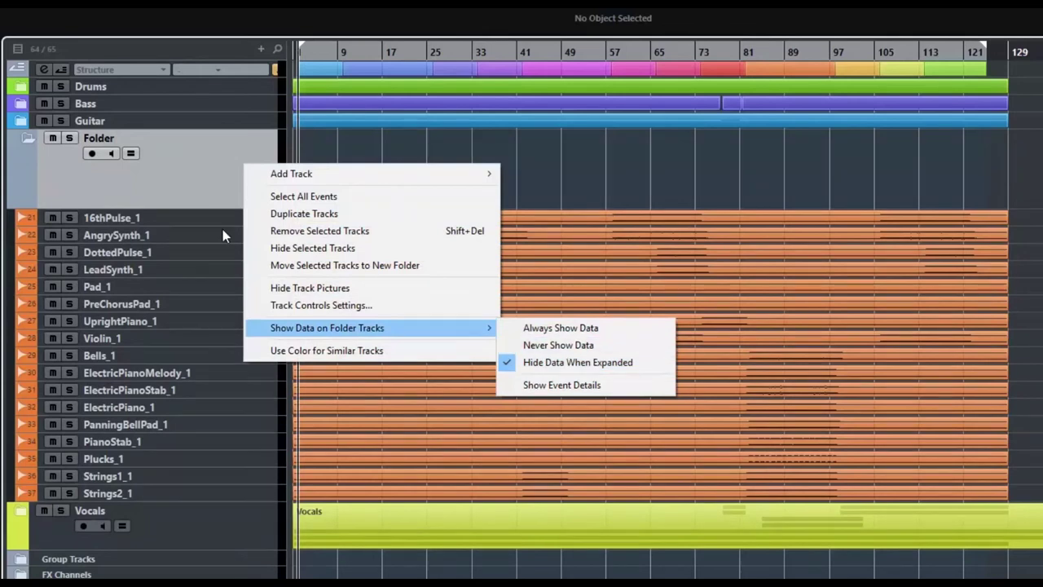
{"action": "left_click", "coordinate": [185, 175]}
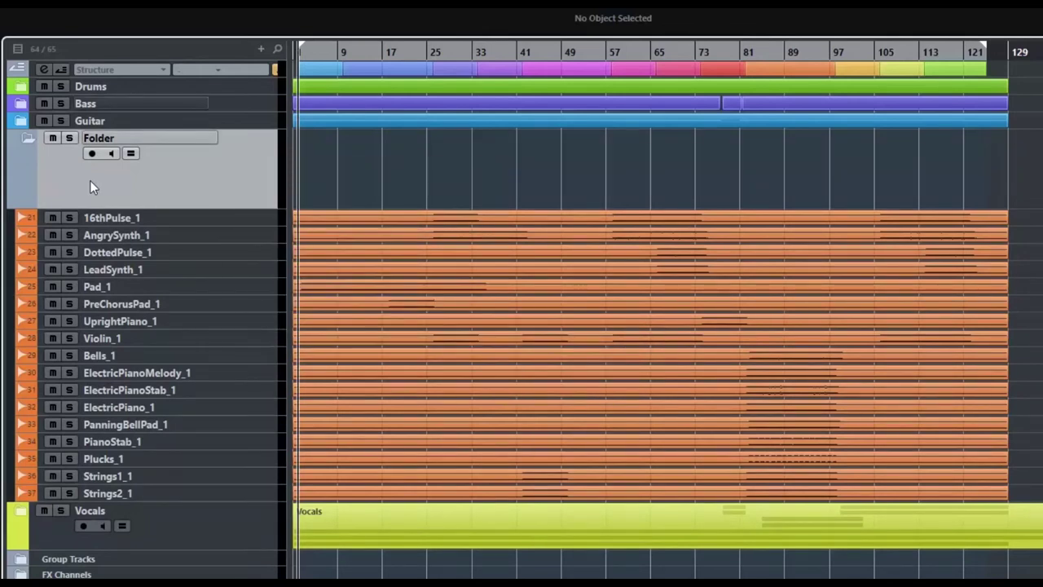
{"action": "left_click", "coordinate": [28, 140]}
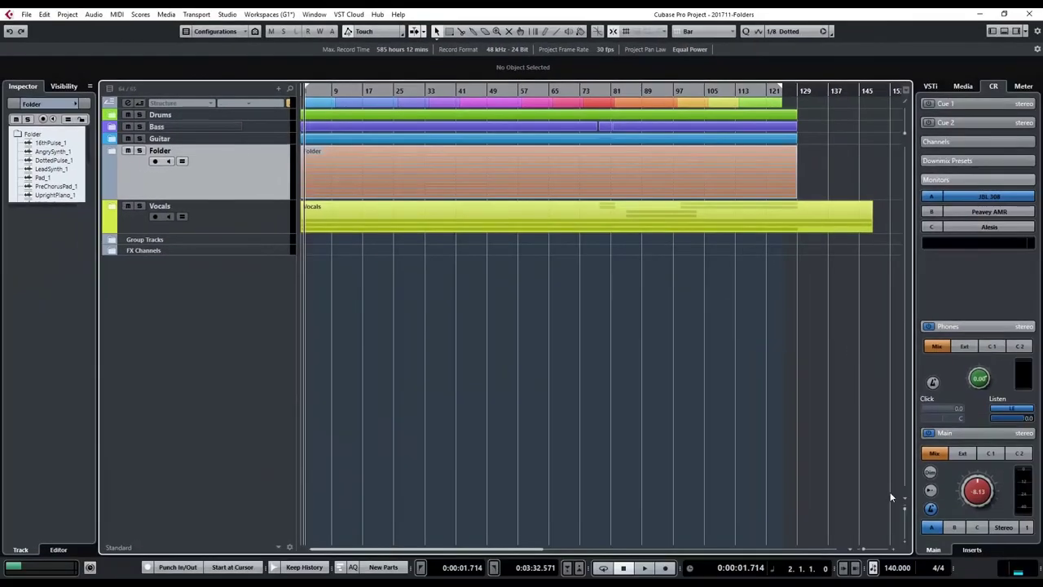
Zoom the tracks to 2 rows and check the Drums folder track expanded and collapsed.
{"action": "left_click", "coordinate": [1001, 547]}
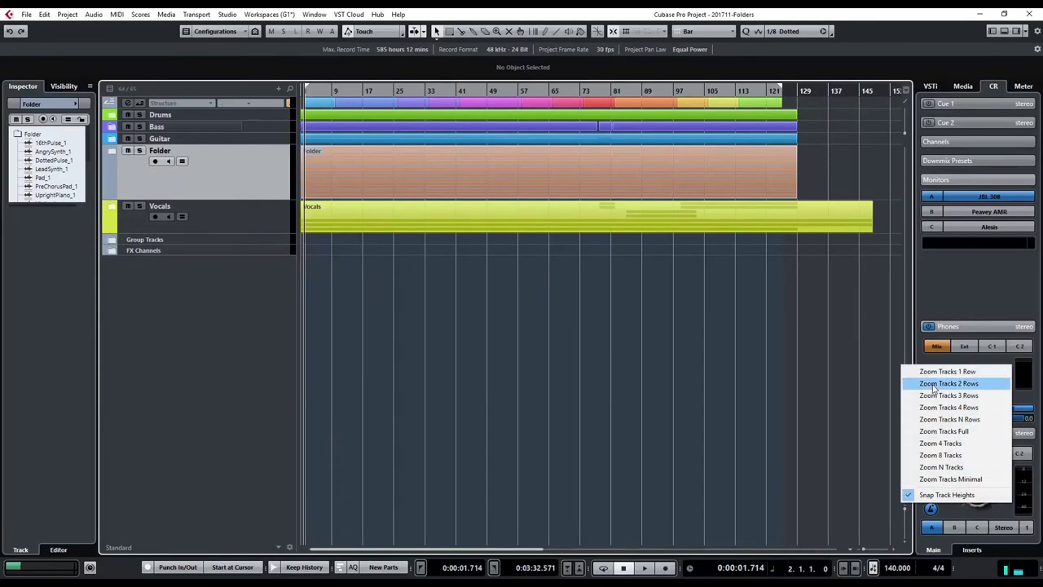
{"action": "left_click", "coordinate": [937, 383]}
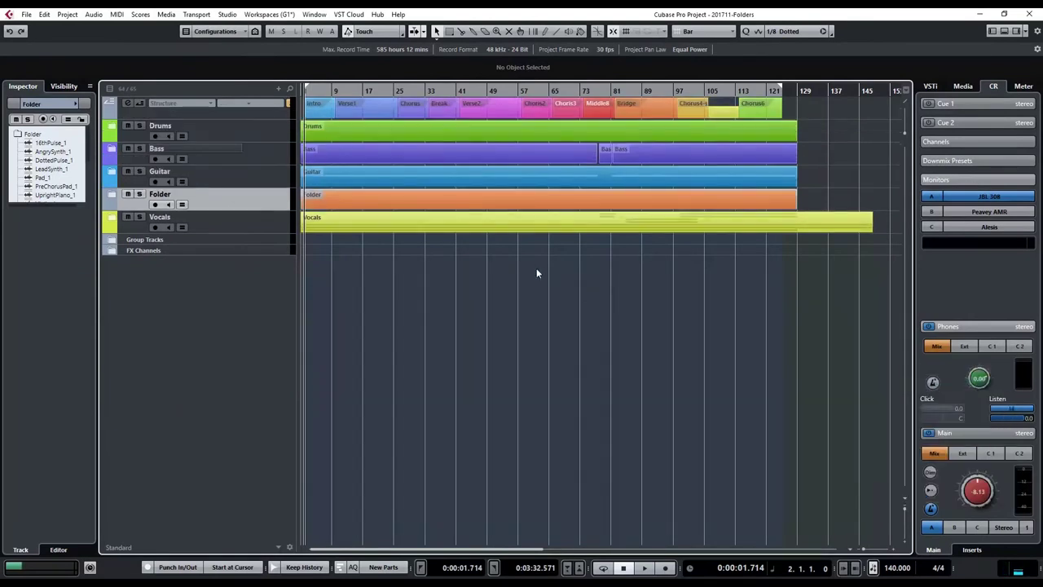
{"action": "left_click", "coordinate": [270, 129]}
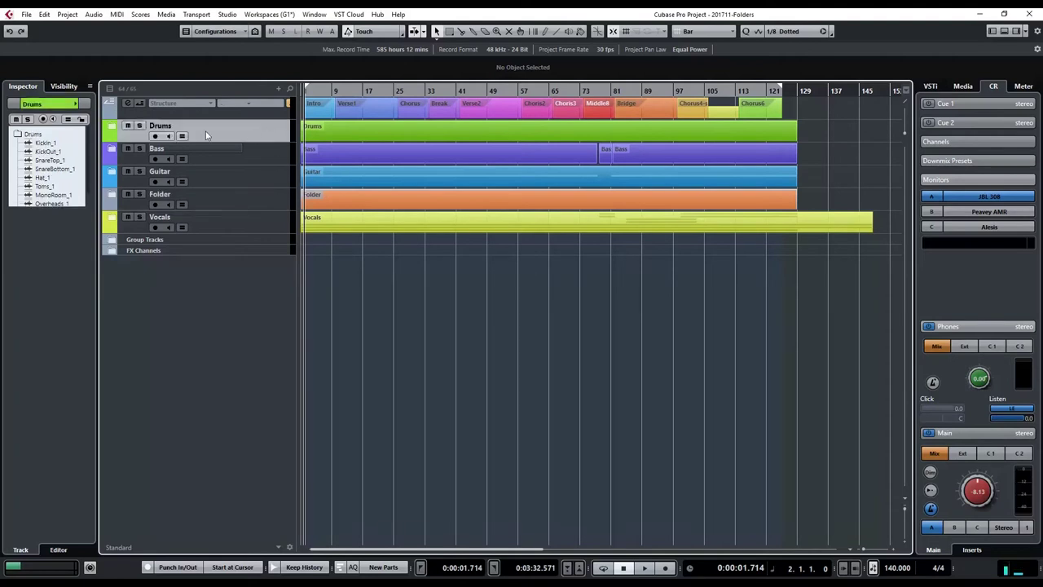
{"action": "left_click", "coordinate": [115, 129]}
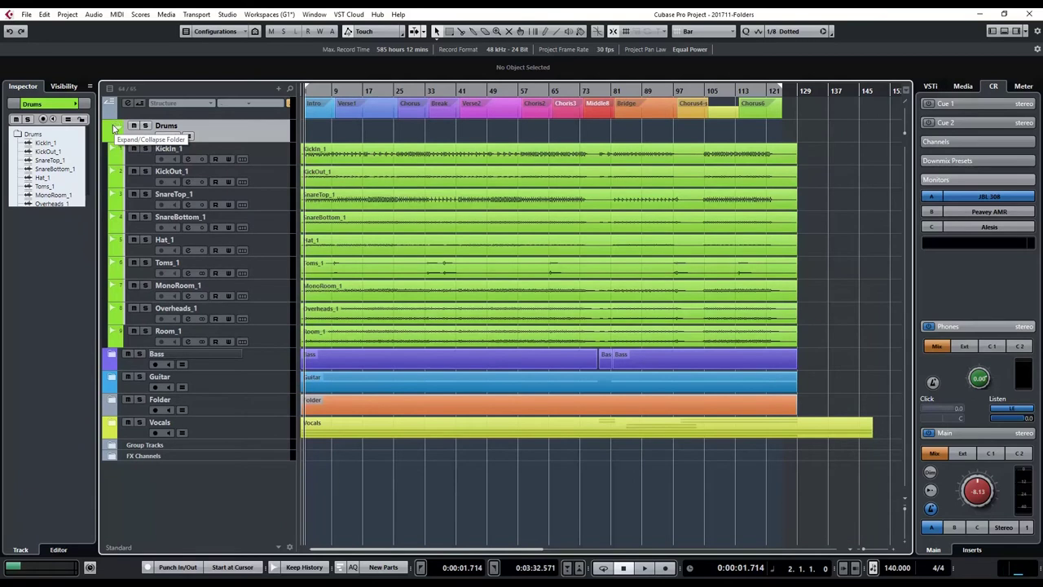
{"action": "left_click", "coordinate": [115, 128]}
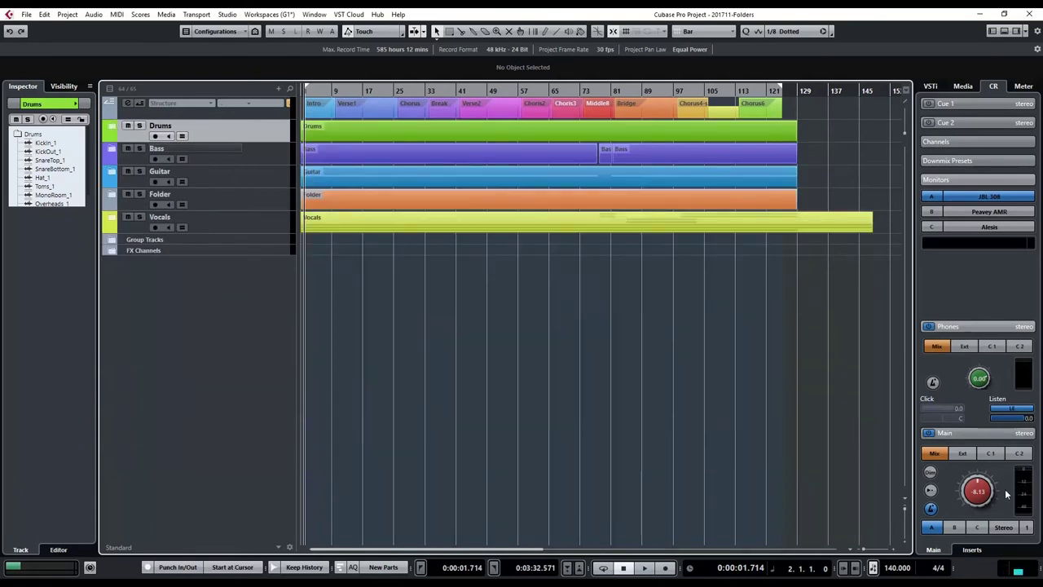
Zoom the tracks to 4 rows and select the folder tracks in turn to view their contents in the Inspector.
{"action": "left_click", "coordinate": [906, 500]}
{"action": "left_click", "coordinate": [945, 407]}
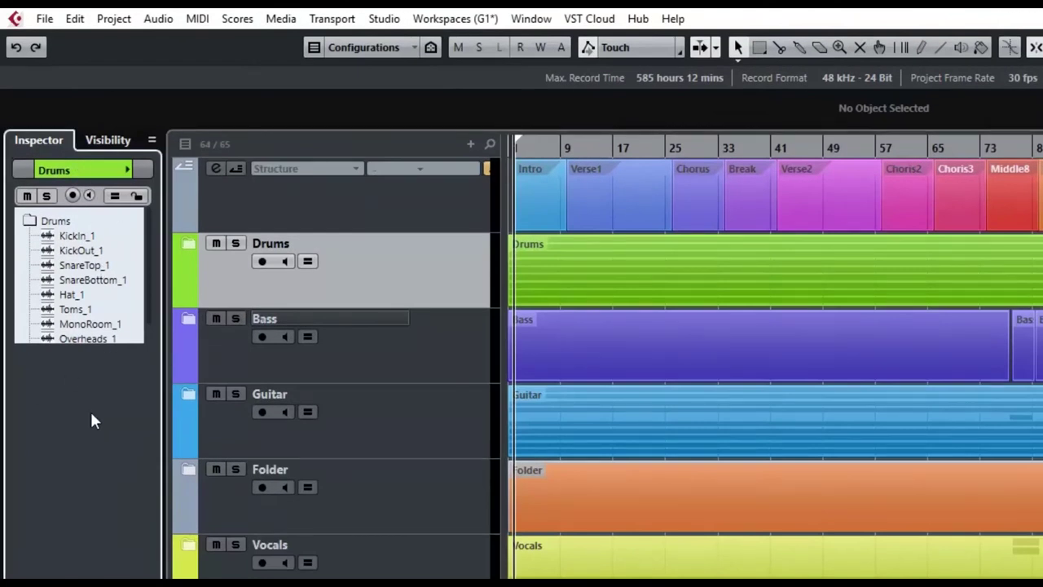
{"action": "left_click", "coordinate": [359, 369]}
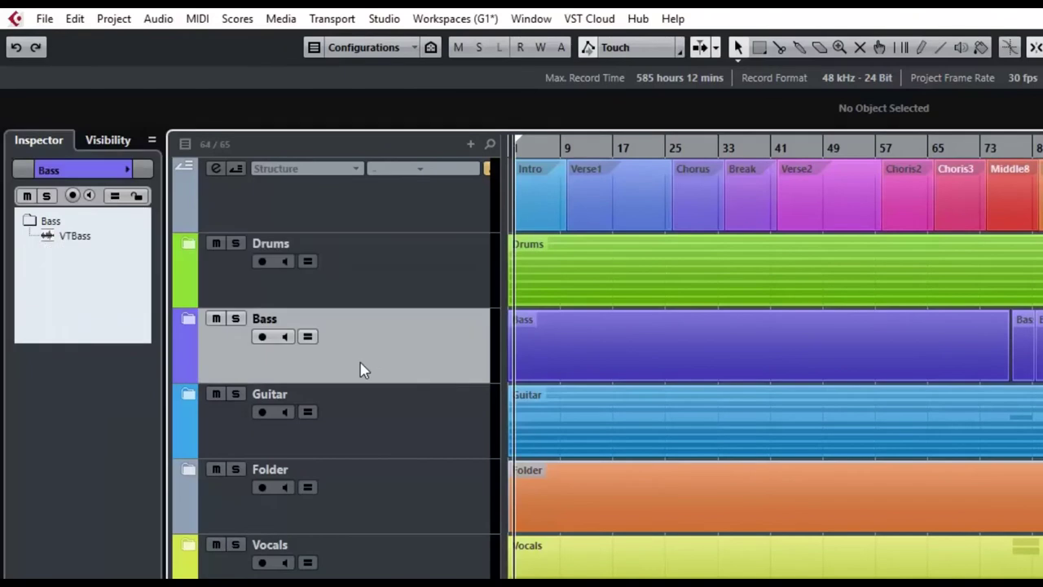
{"action": "left_click", "coordinate": [379, 429]}
{"action": "left_click", "coordinate": [392, 495]}
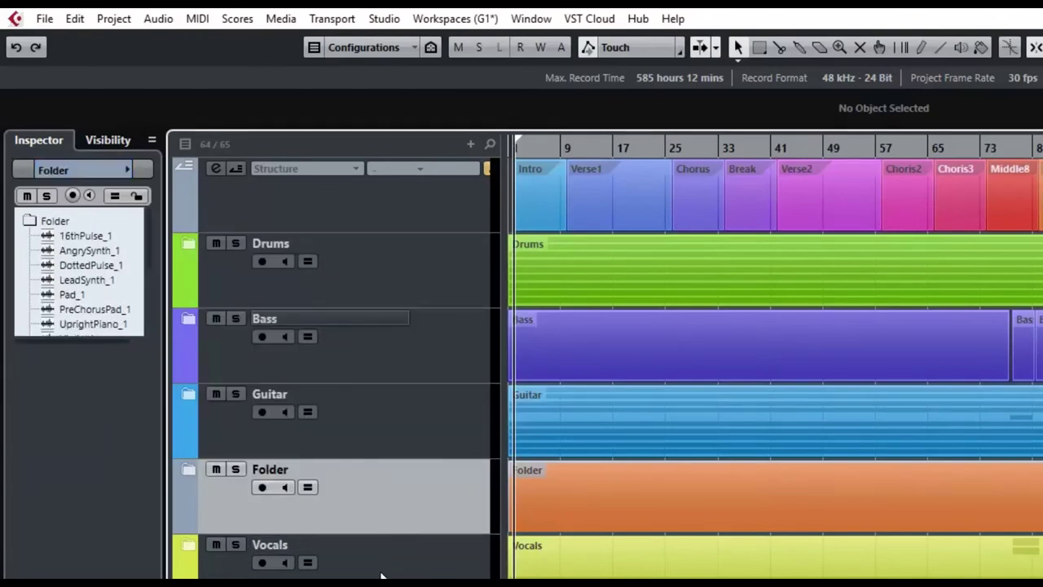
{"action": "left_click", "coordinate": [381, 576]}
{"action": "left_click", "coordinate": [387, 498]}
{"action": "left_click", "coordinate": [382, 430]}
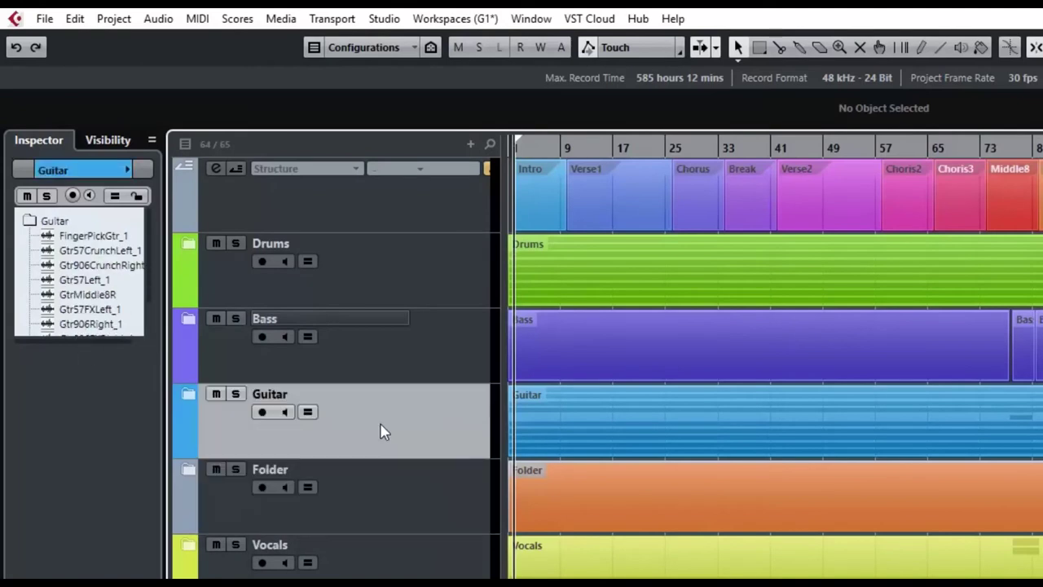
{"action": "left_click", "coordinate": [392, 361]}
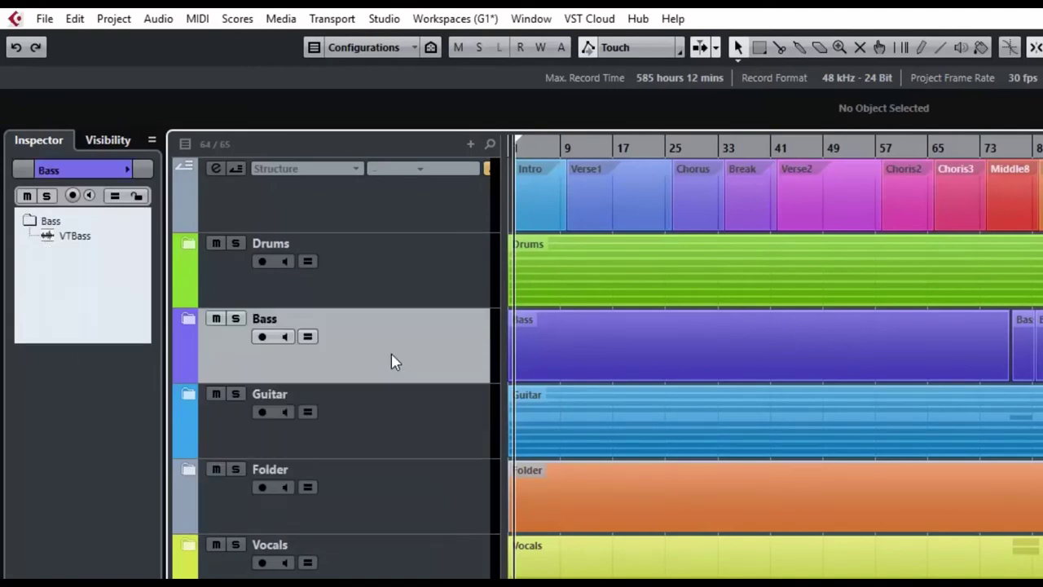
{"action": "left_click", "coordinate": [391, 275]}
{"action": "left_click", "coordinate": [389, 568]}
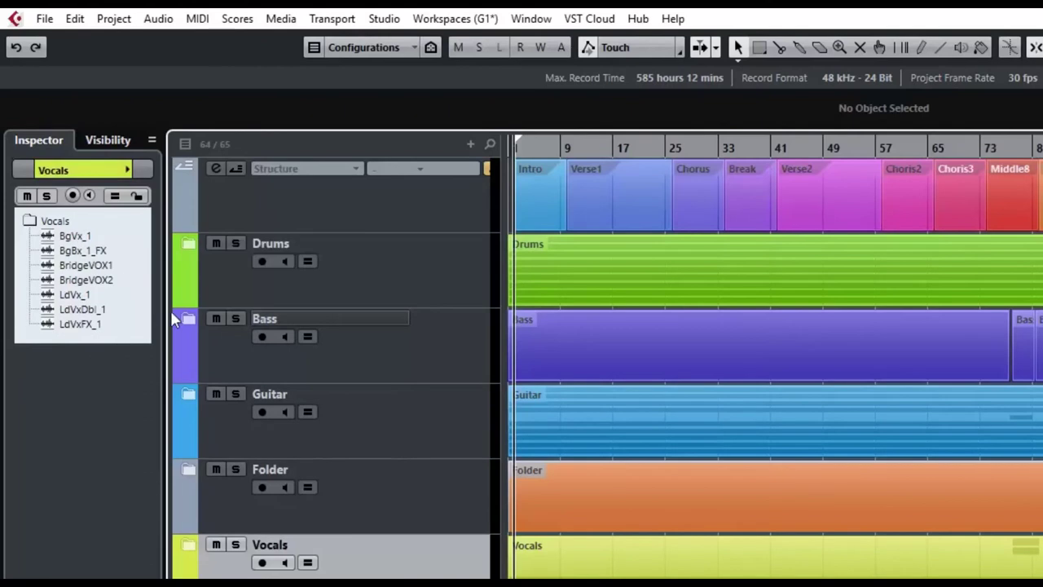
View the channel settings of the individual vocal tracks through the Inspector while the Vocals folder stays collapsed.
{"action": "left_click", "coordinate": [81, 236]}
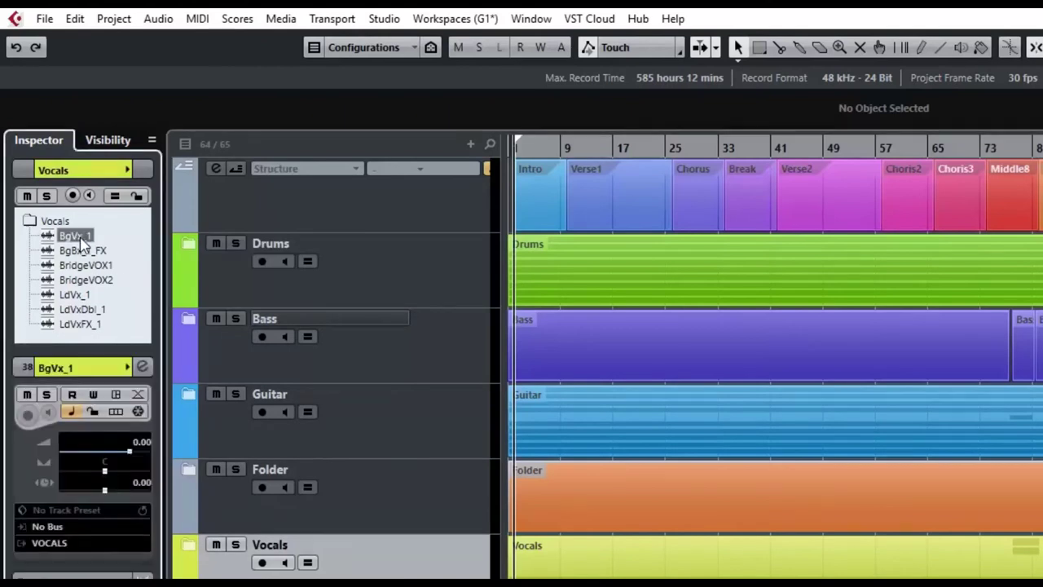
{"action": "left_click", "coordinate": [83, 267]}
{"action": "left_click", "coordinate": [85, 252]}
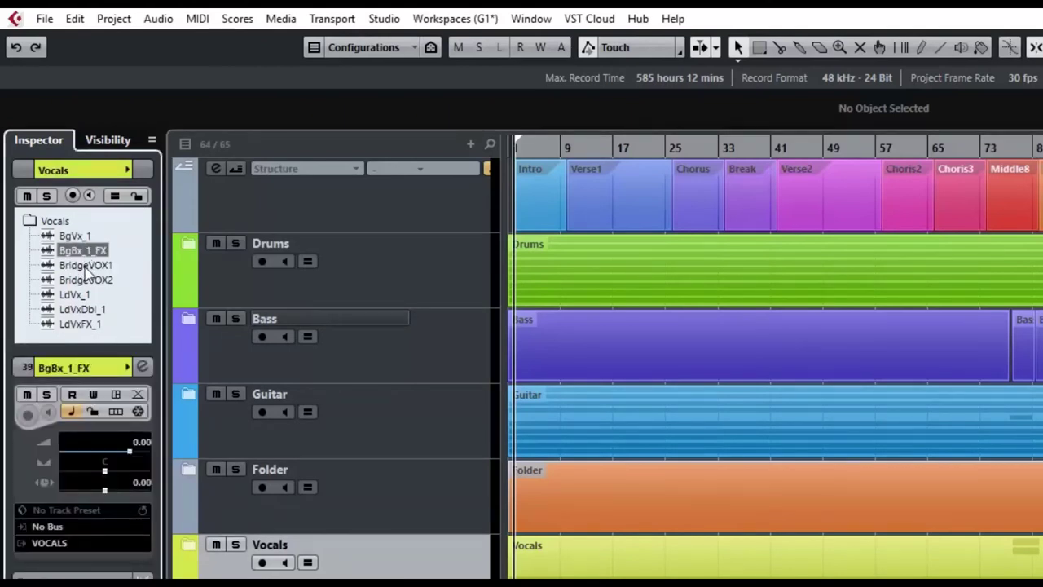
{"action": "left_click", "coordinate": [84, 266]}
{"action": "left_click", "coordinate": [86, 281]}
{"action": "left_click", "coordinate": [82, 295]}
{"action": "left_click", "coordinate": [81, 309]}
{"action": "left_click", "coordinate": [80, 295]}
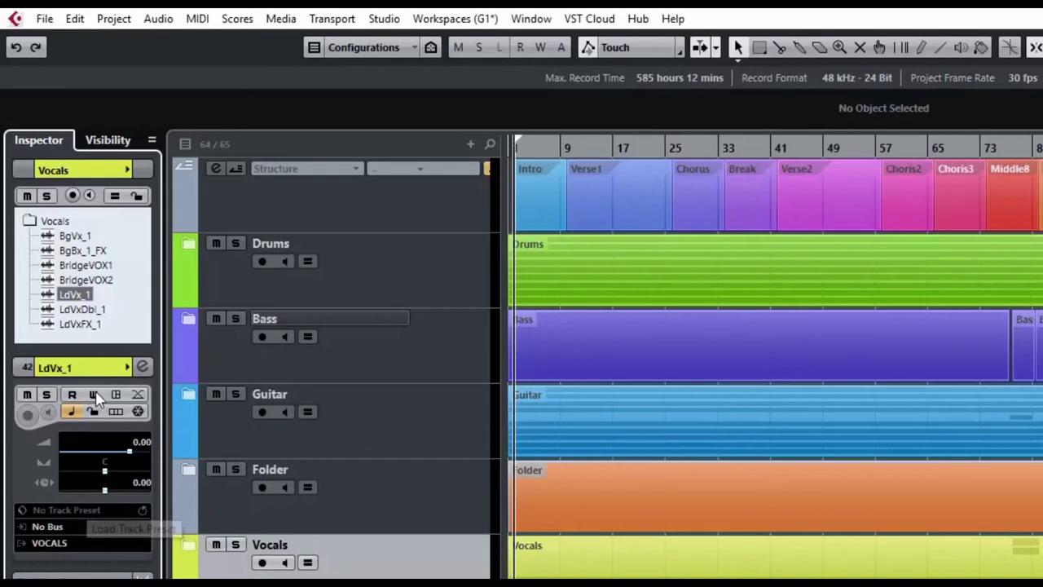
{"action": "left_click", "coordinate": [83, 310]}
{"action": "left_click", "coordinate": [86, 323]}
{"action": "left_click", "coordinate": [51, 168]}
{"action": "left_click", "coordinate": [51, 160]}
{"action": "left_click", "coordinate": [49, 152]}
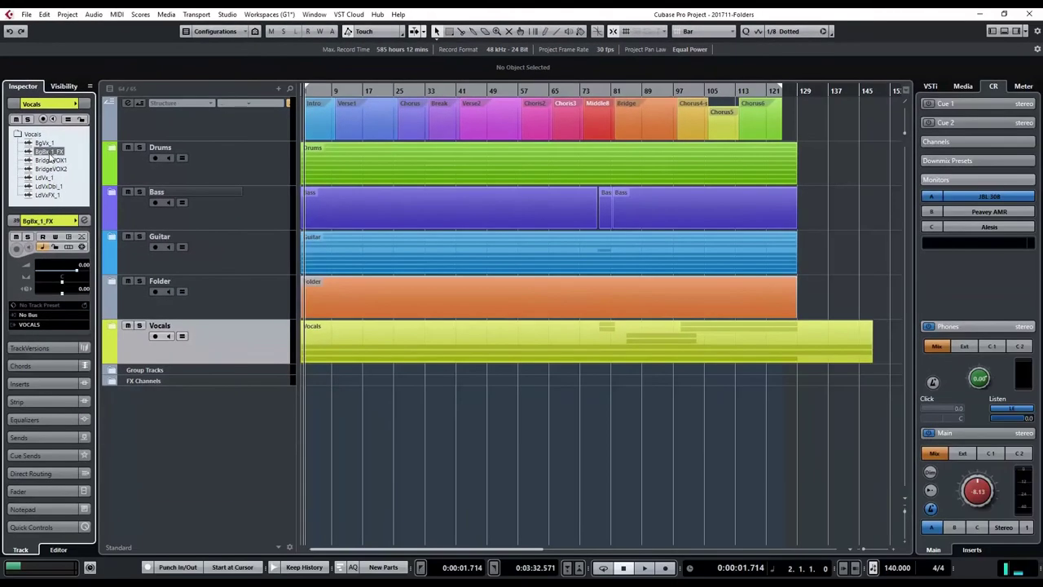
Inspect BgVx_1 and BridgeVOX1 directly in the expanded Vocals folder, collapse it, and view VTBass through the collapsed Bass folder.
{"action": "left_click", "coordinate": [117, 327]}
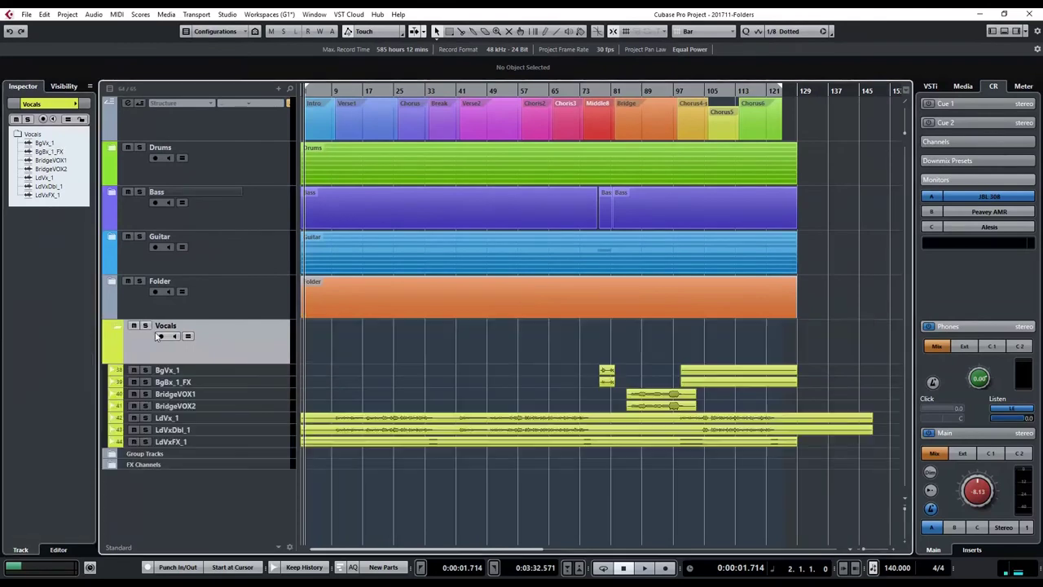
{"action": "left_click", "coordinate": [256, 371]}
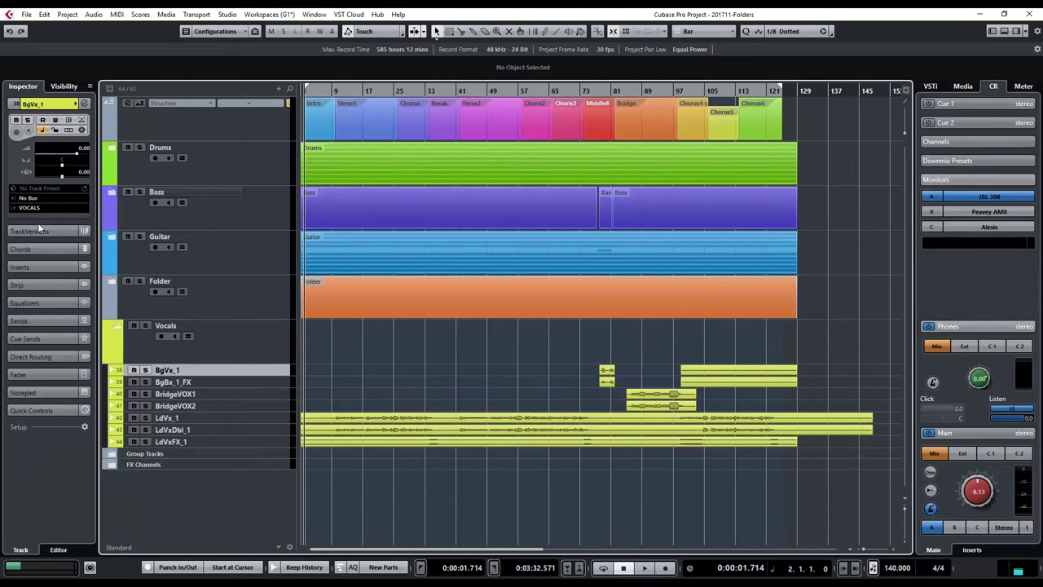
{"action": "left_click", "coordinate": [205, 394]}
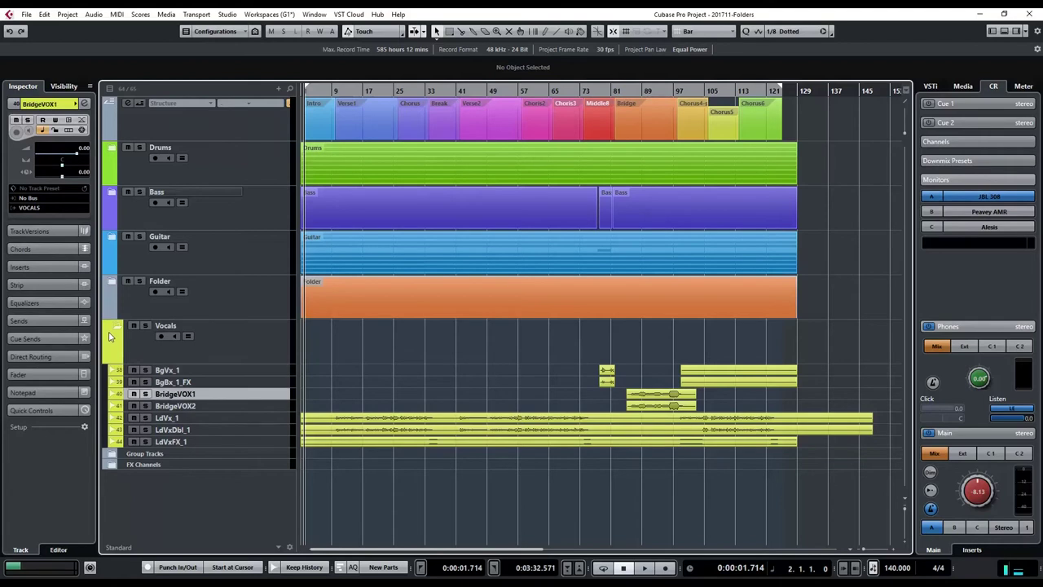
{"action": "left_click", "coordinate": [111, 335]}
{"action": "left_click", "coordinate": [114, 334]}
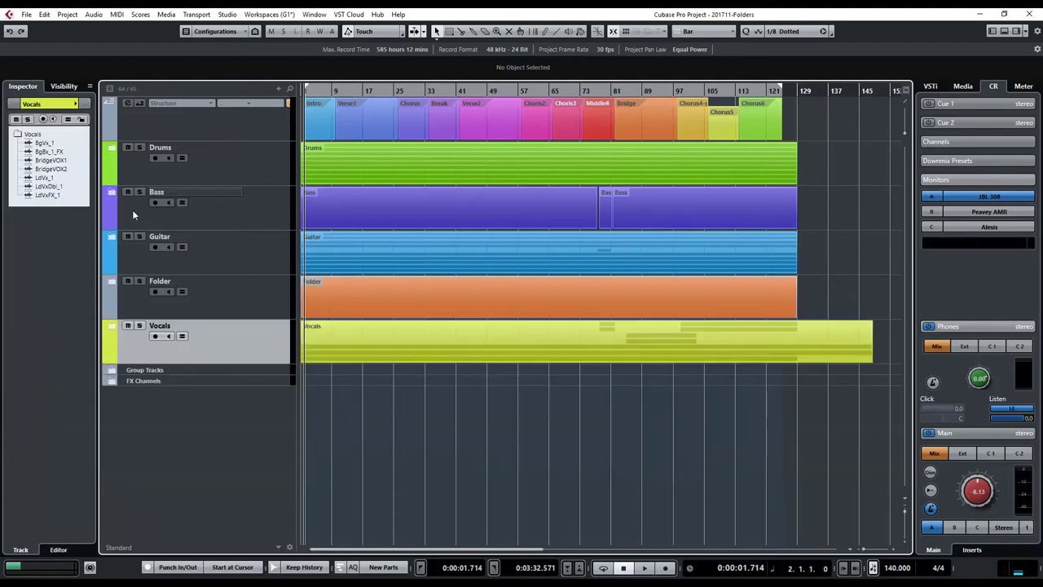
{"action": "left_click", "coordinate": [250, 211]}
{"action": "left_click", "coordinate": [44, 143]}
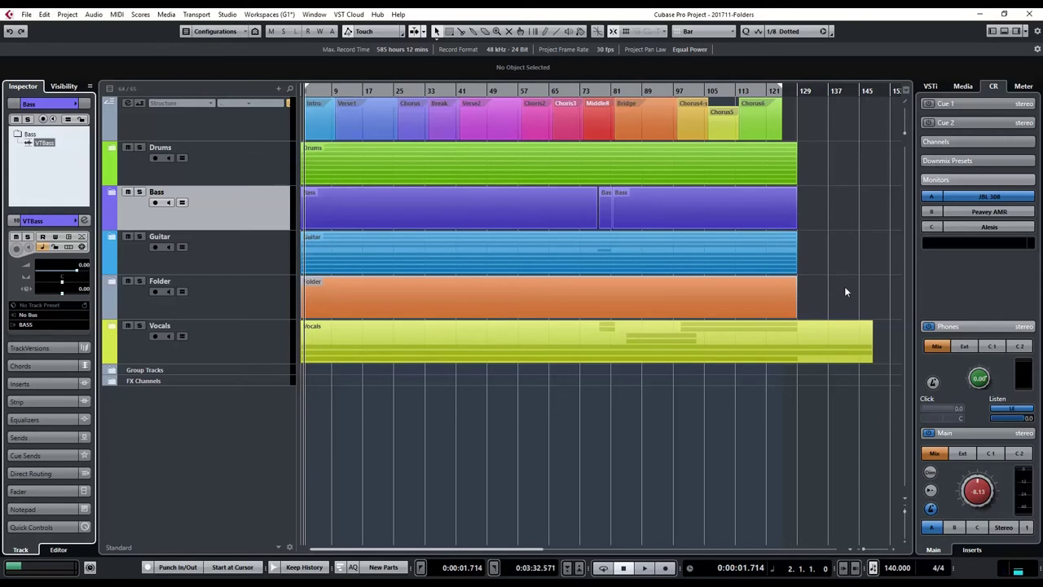
Hide and restore the Inspector zone, and display the track Visibility list.
{"action": "left_click", "coordinate": [993, 33]}
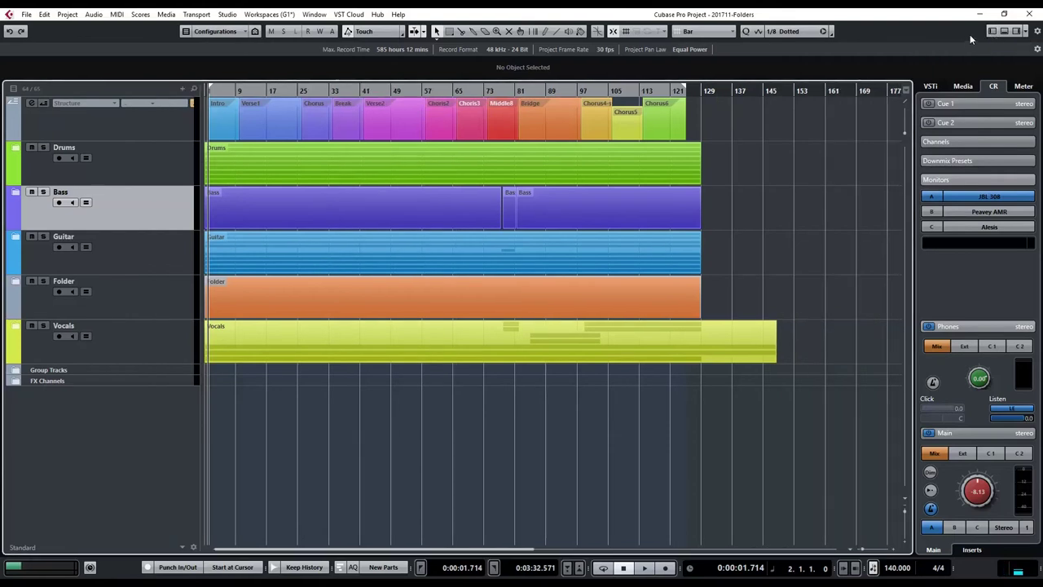
{"action": "left_click", "coordinate": [992, 31]}
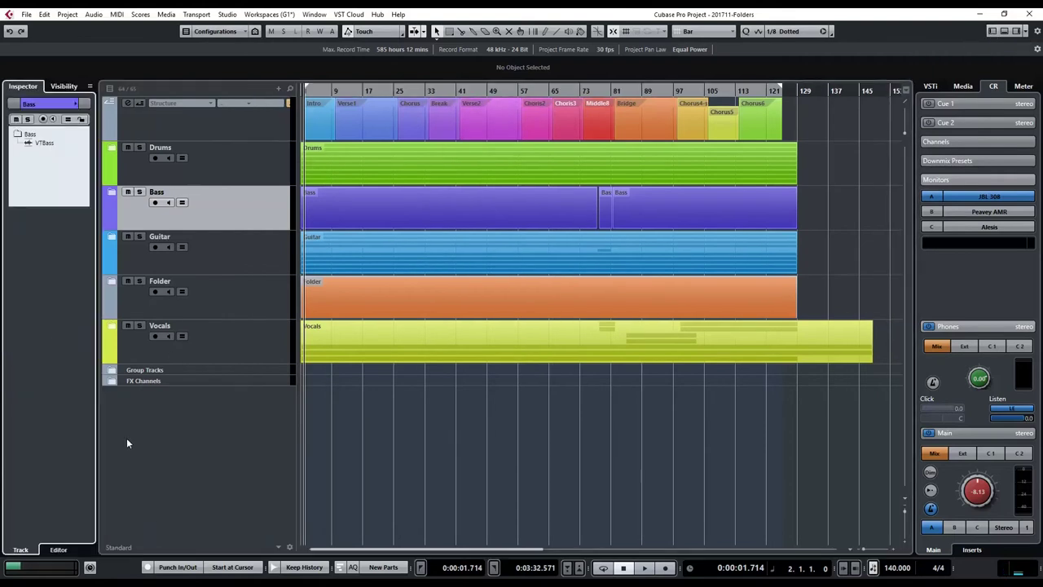
{"action": "left_click", "coordinate": [64, 87]}
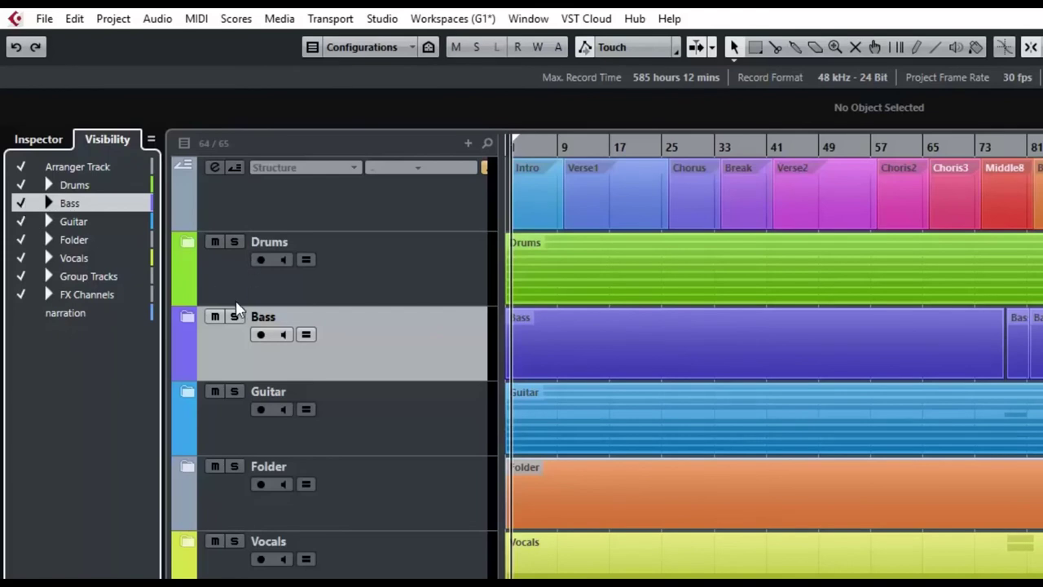
Expand the Drums folder, hide KickIn_1 and KickOut_1 through the Visibility list, and show both tracks again.
{"action": "left_click", "coordinate": [187, 243]}
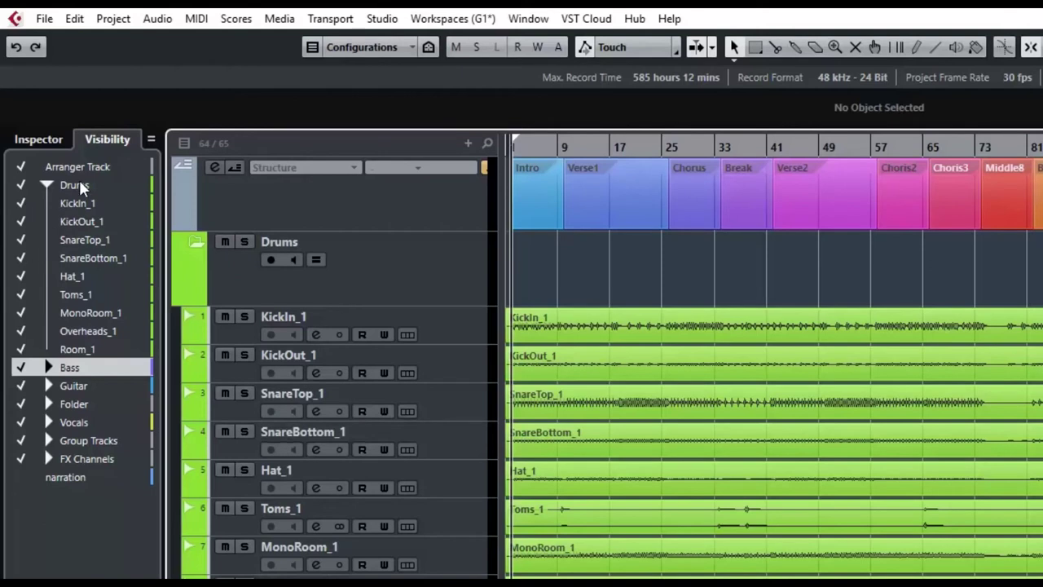
{"action": "left_click", "coordinate": [21, 204]}
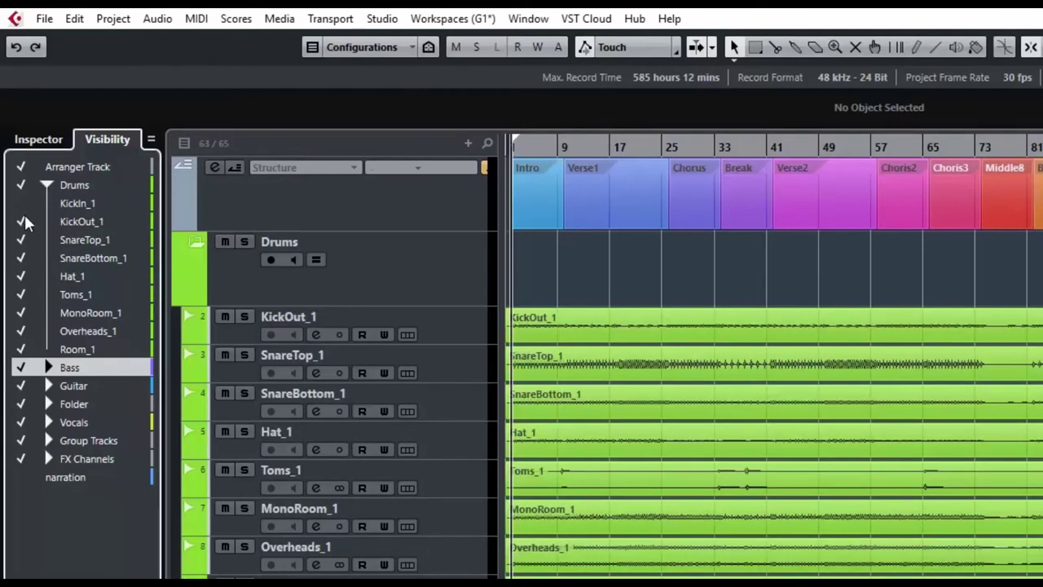
{"action": "left_click", "coordinate": [22, 222]}
{"action": "left_click", "coordinate": [22, 221]}
{"action": "left_click", "coordinate": [22, 203]}
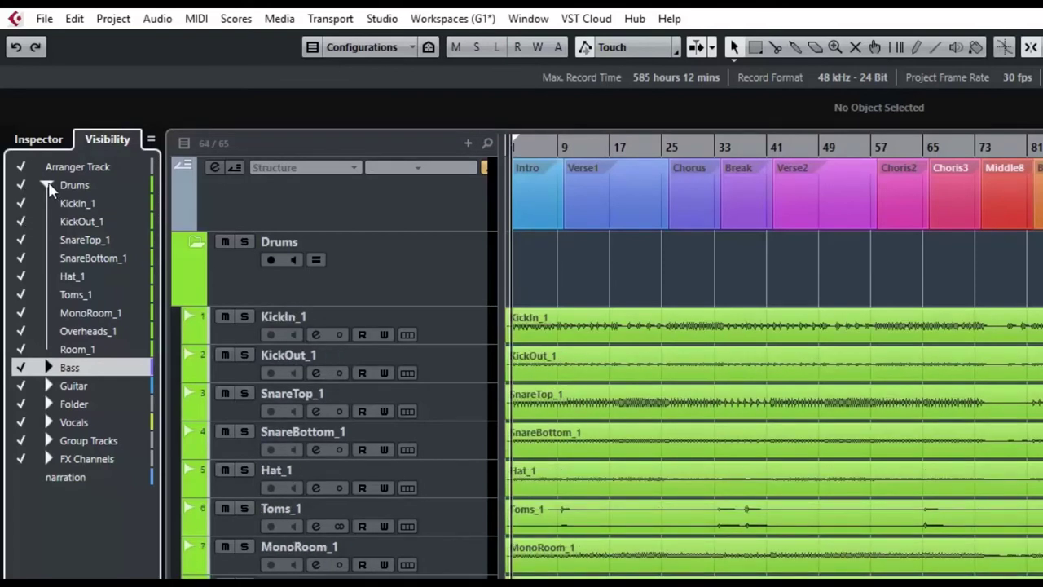
Toggle the Drums folder open and closed from the Visibility list, leaving it collapsed.
{"action": "left_click", "coordinate": [47, 186]}
{"action": "left_click", "coordinate": [48, 186]}
{"action": "left_click", "coordinate": [48, 186]}
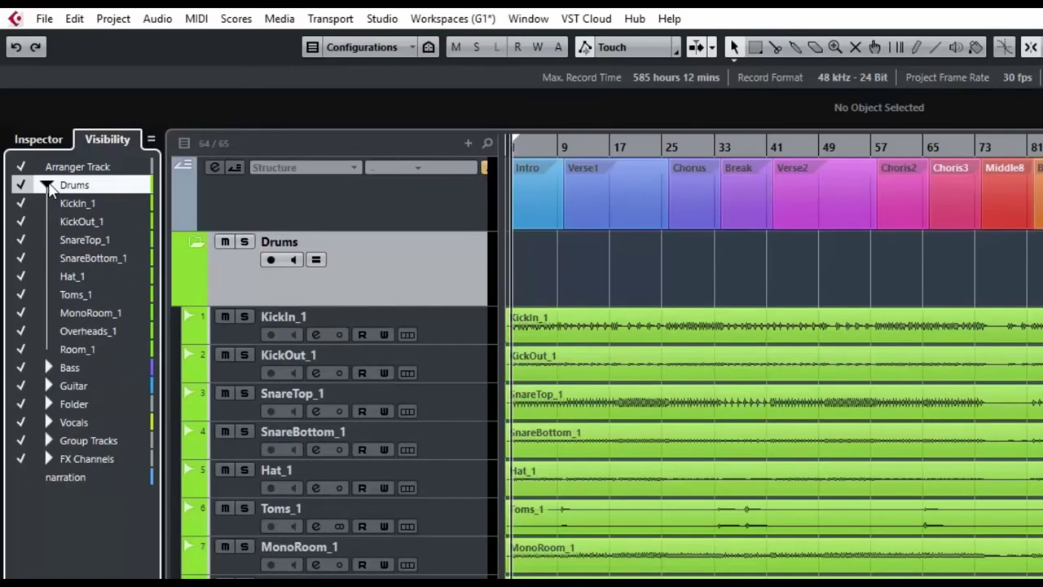
{"action": "left_click", "coordinate": [47, 186]}
{"action": "left_click", "coordinate": [47, 186]}
{"action": "left_click", "coordinate": [47, 186]}
{"action": "left_click", "coordinate": [47, 186]}
{"action": "left_click", "coordinate": [47, 185]}
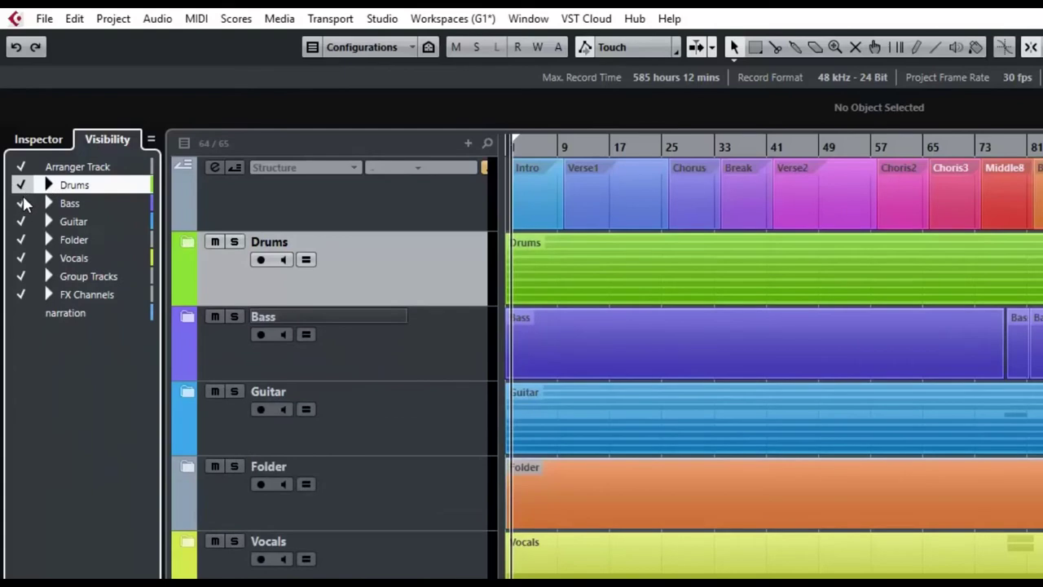
Hide the Drums, Bass, Guitar and Folder folder tracks through the Visibility list.
{"action": "left_click", "coordinate": [20, 185]}
{"action": "left_click", "coordinate": [21, 203]}
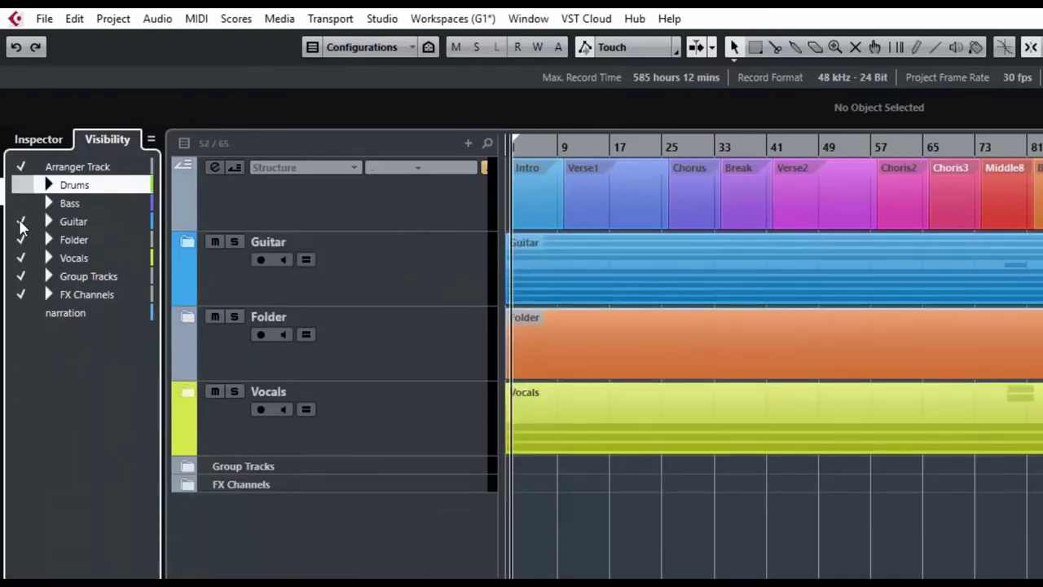
{"action": "left_click", "coordinate": [20, 221]}
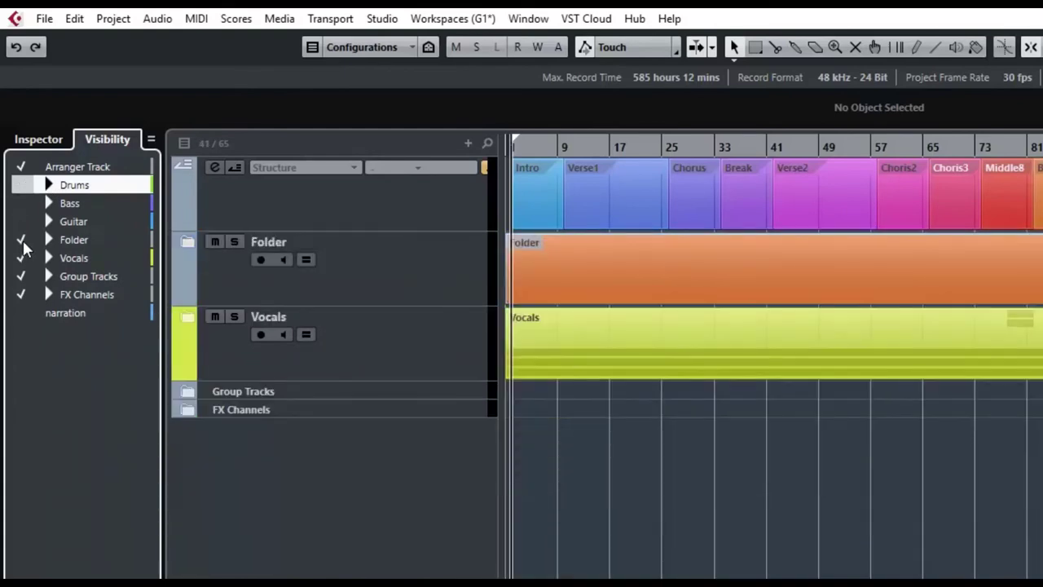
{"action": "left_click", "coordinate": [22, 241]}
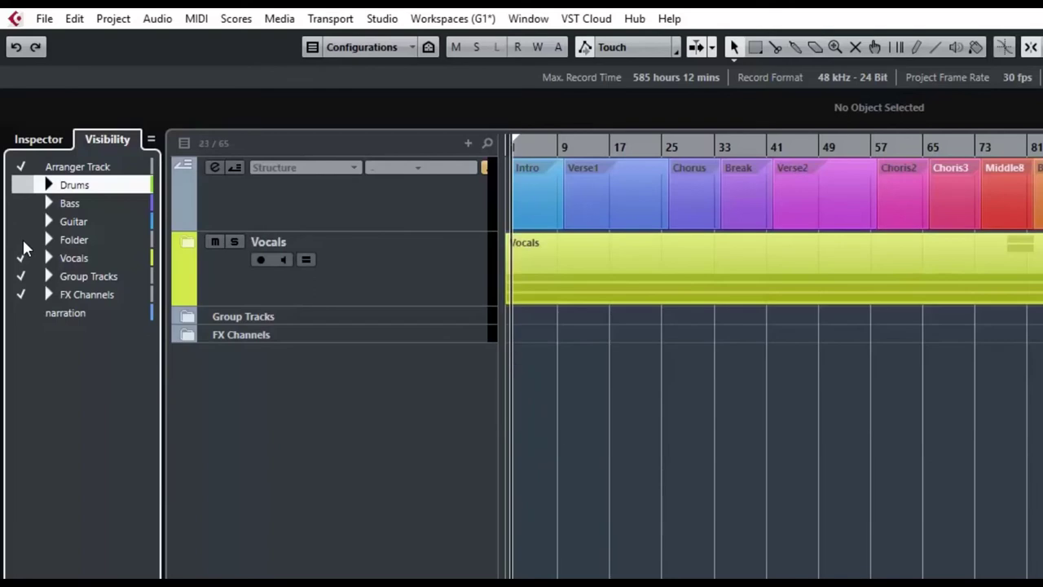
Expand the Vocals folder and select LdVxFX_1, BridgeVOX2, BgVx_1 and LdVxDbl_1 in turn through the Visibility list.
{"action": "left_click", "coordinate": [190, 243]}
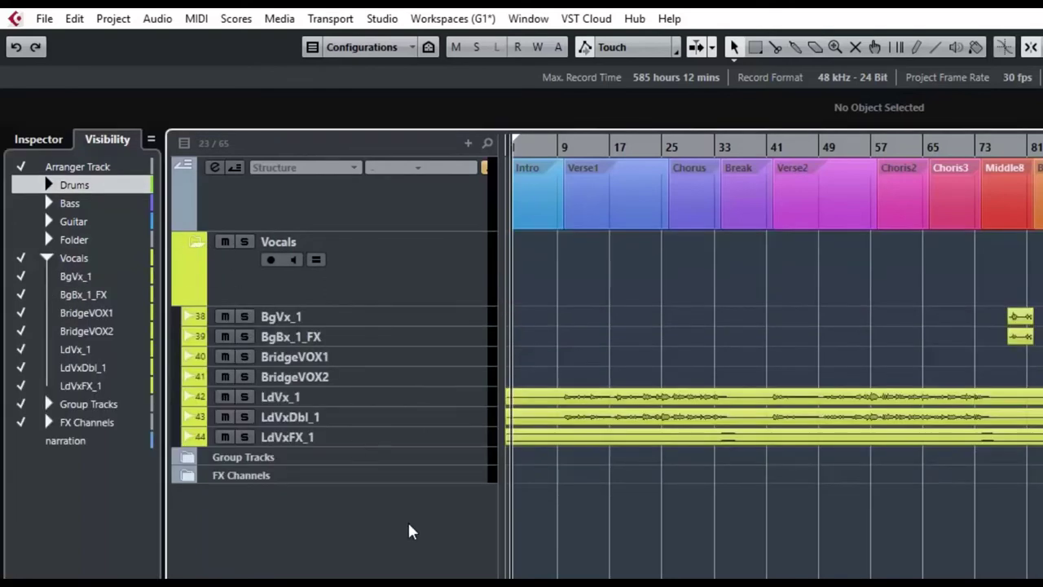
{"action": "left_click", "coordinate": [85, 385]}
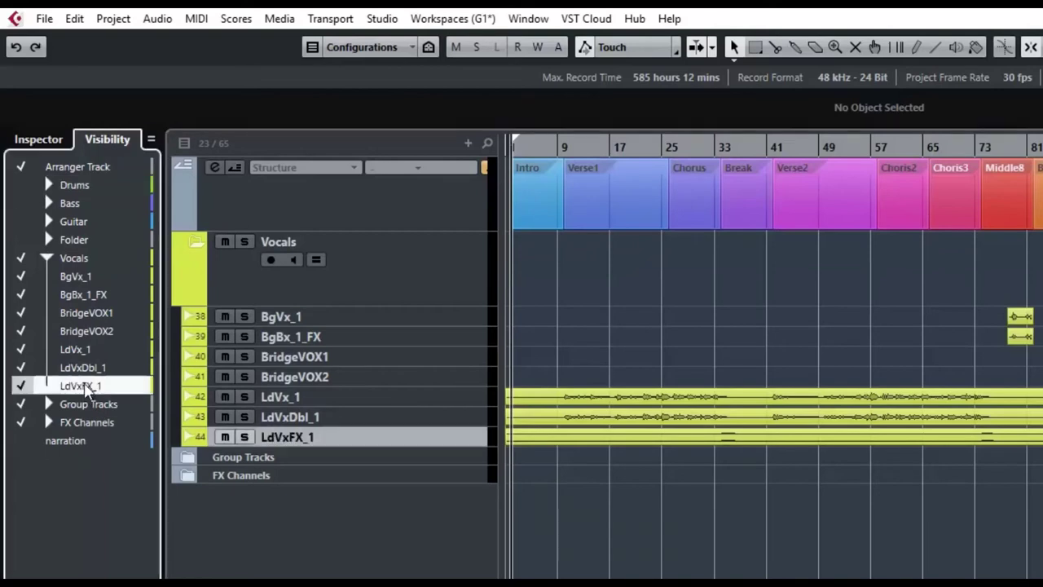
{"action": "left_click", "coordinate": [88, 332]}
{"action": "left_click", "coordinate": [87, 278]}
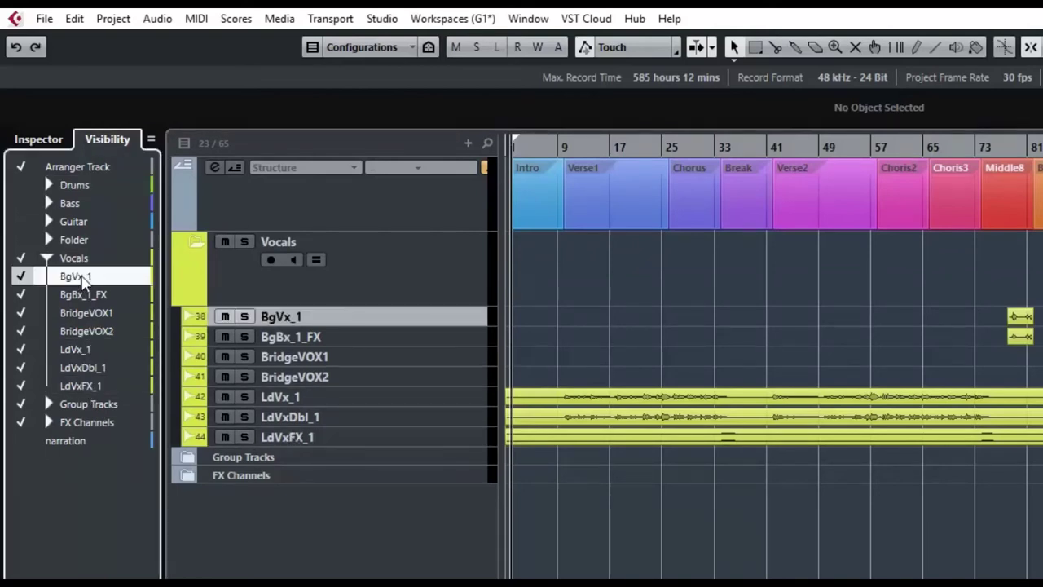
{"action": "left_click", "coordinate": [82, 368]}
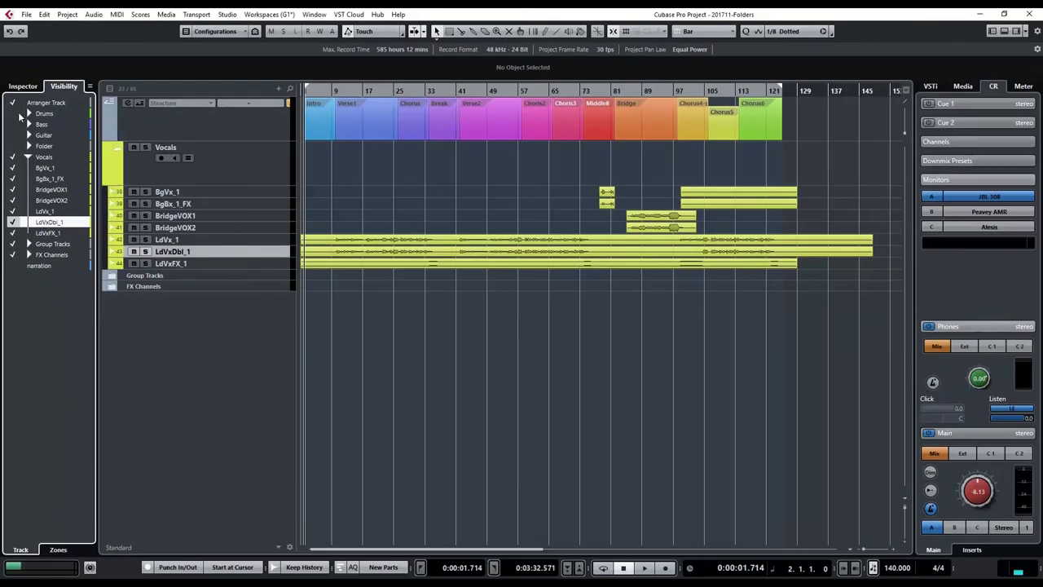
Show the Drums, Bass, Guitar and Folder folder tracks again and collapse the Vocals folder.
{"action": "left_click", "coordinate": [13, 113]}
{"action": "left_click", "coordinate": [12, 124]}
{"action": "left_click", "coordinate": [13, 135]}
{"action": "left_click", "coordinate": [13, 146]}
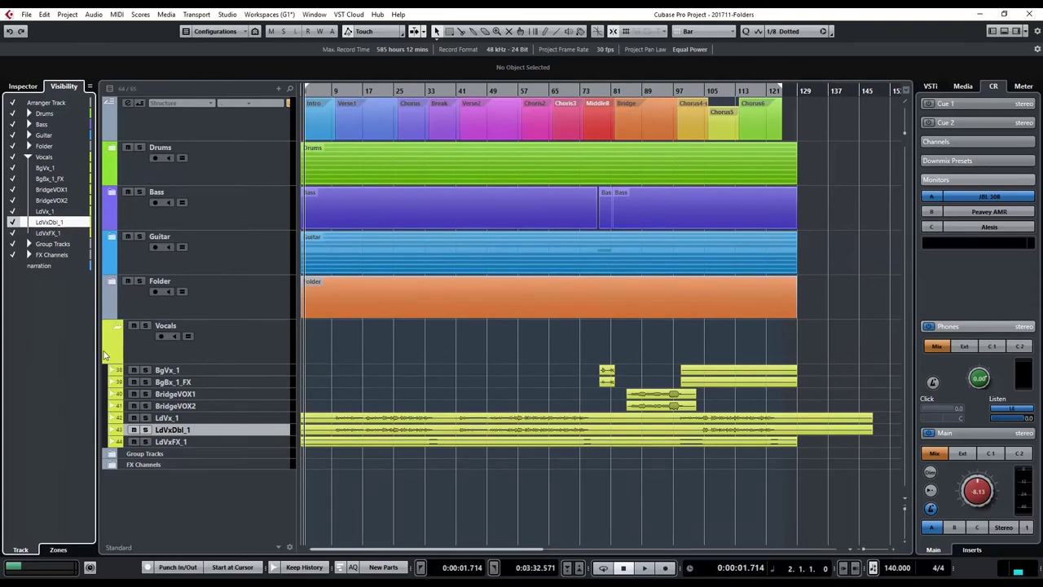
{"action": "left_click", "coordinate": [118, 326]}
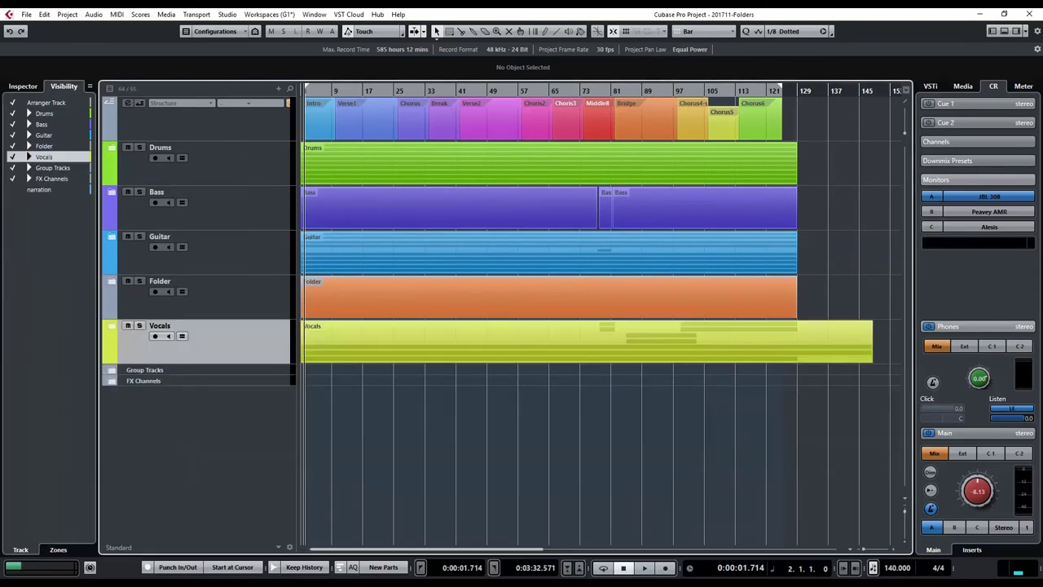
Open the MixConsole with its left zone shown and widen its window.
{"action": "key", "text": "F3"}
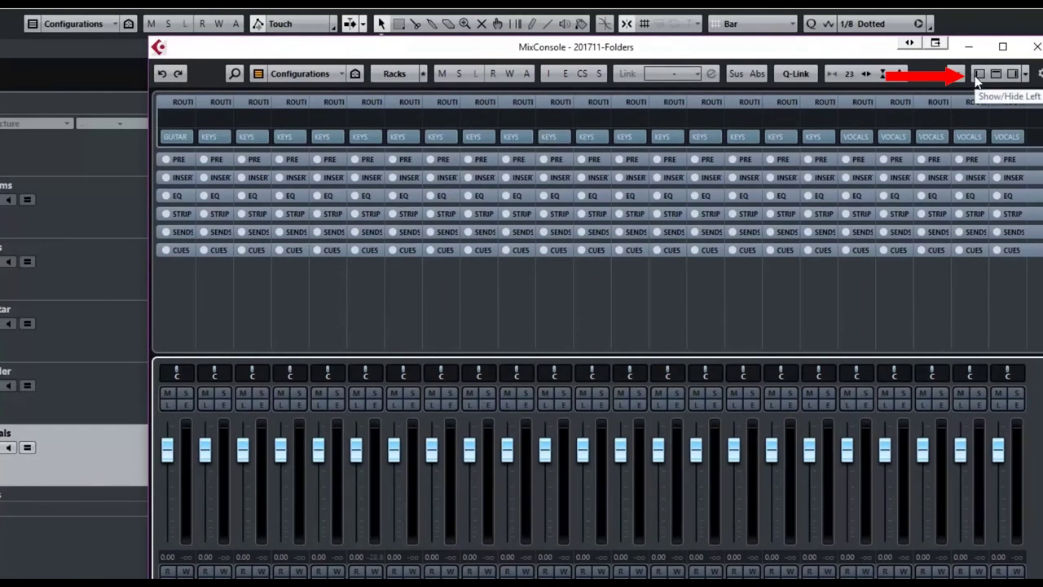
{"action": "left_click", "coordinate": [867, 67]}
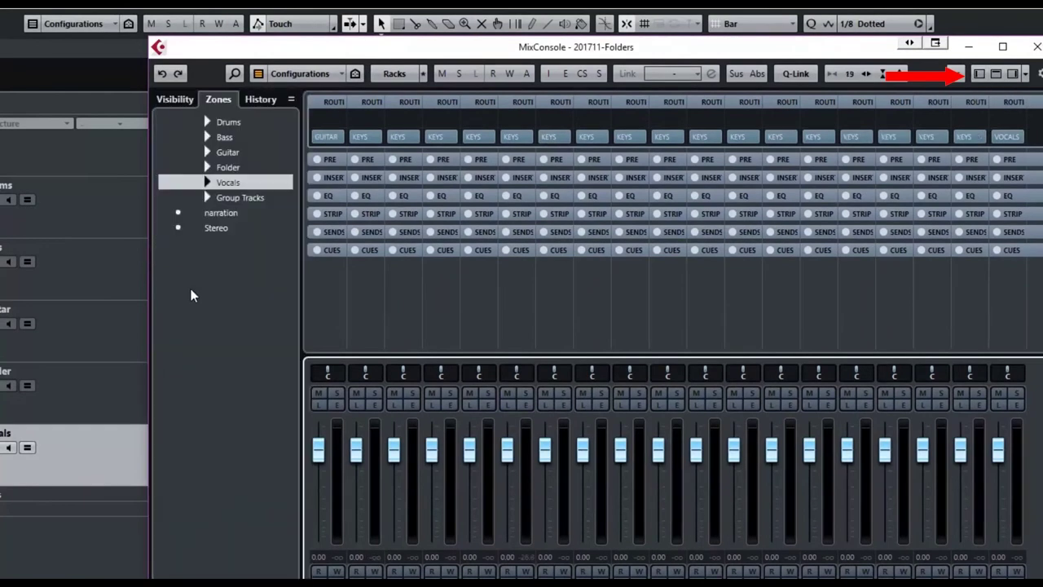
{"action": "left_click", "coordinate": [150, 294]}
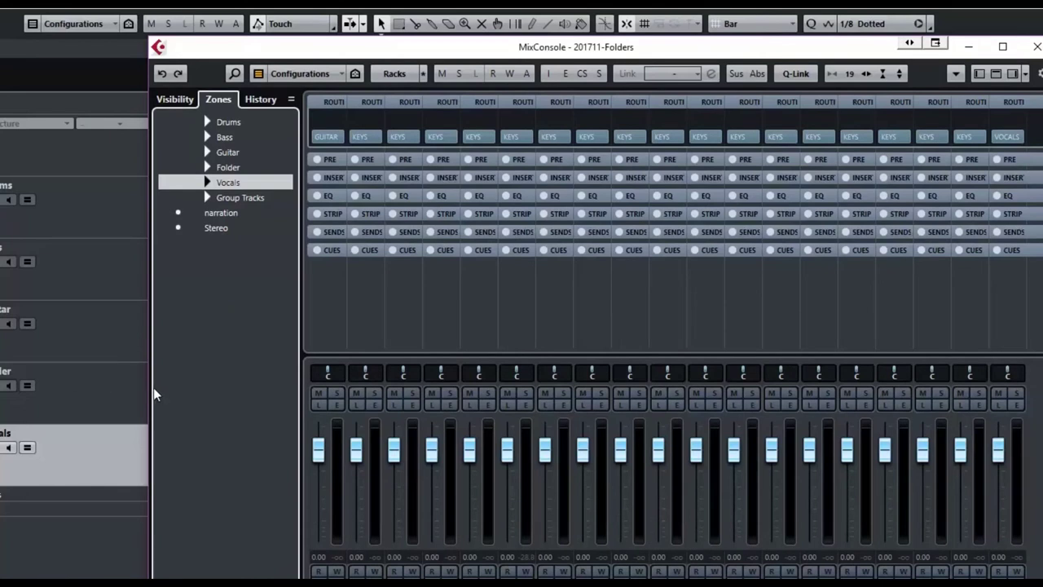
{"action": "mouse_move", "coordinate": [151, 385]}
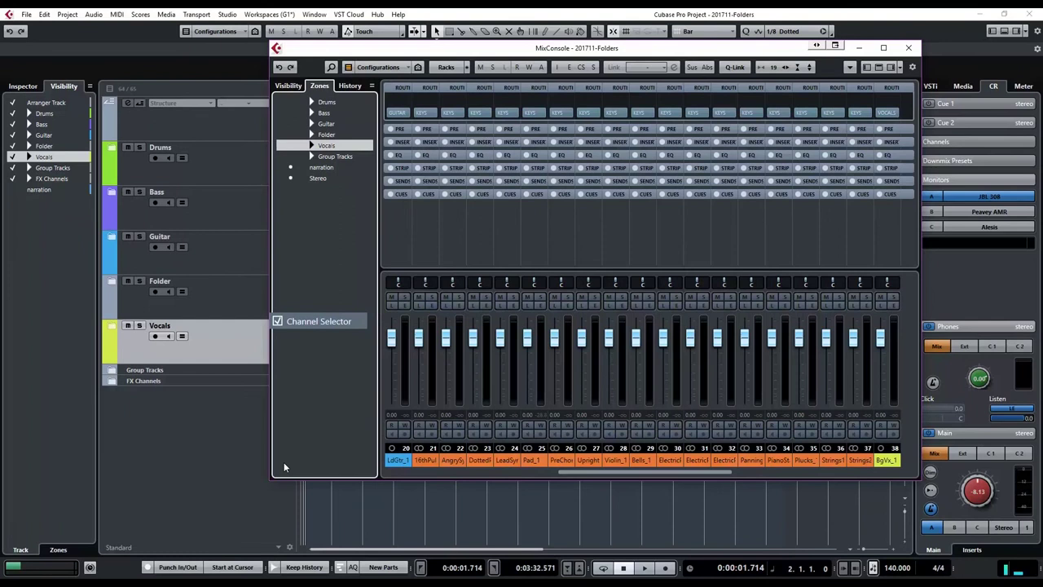
{"action": "left_click", "coordinate": [341, 433]}
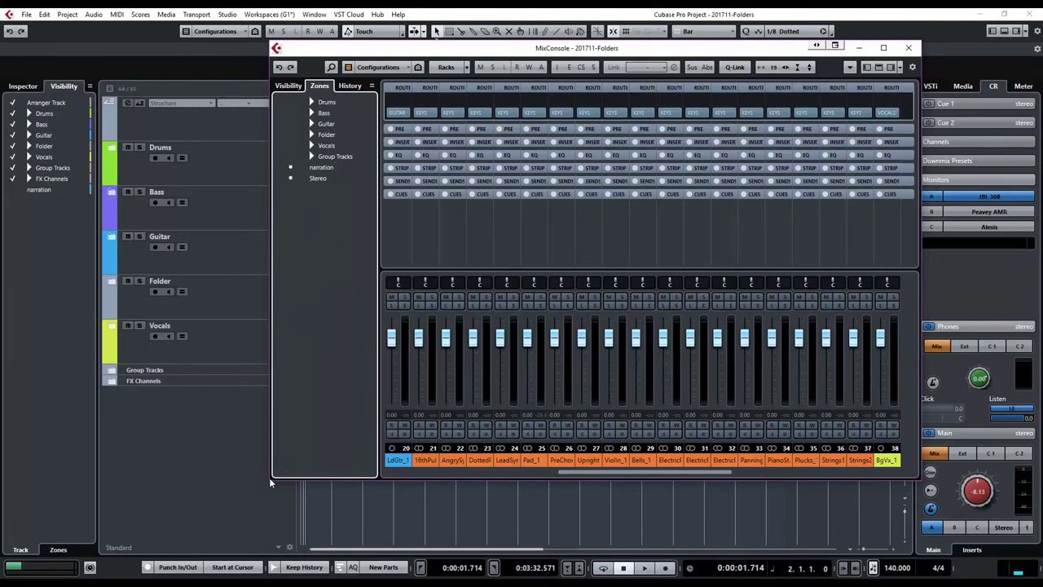
{"action": "left_click_drag", "start_coordinate": [244, 476], "coordinate": [43, 467]}
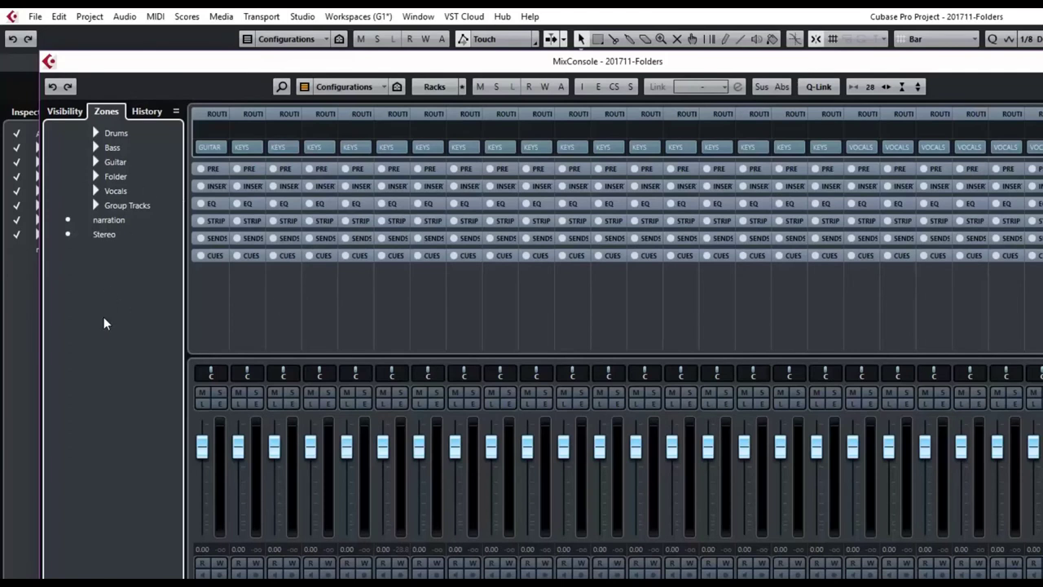
Locate the KickIn_1 and LdVxFX_1 channels through the Drums and Vocals folders in the MixConsole's Zones list, and collapse Vocals.
{"action": "left_click", "coordinate": [112, 137]}
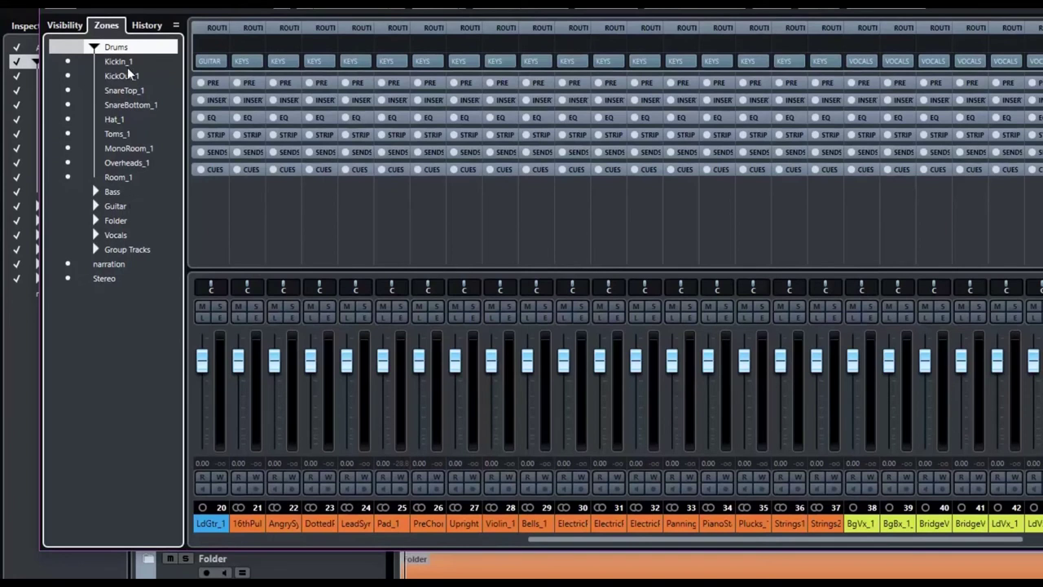
{"action": "left_click", "coordinate": [119, 63]}
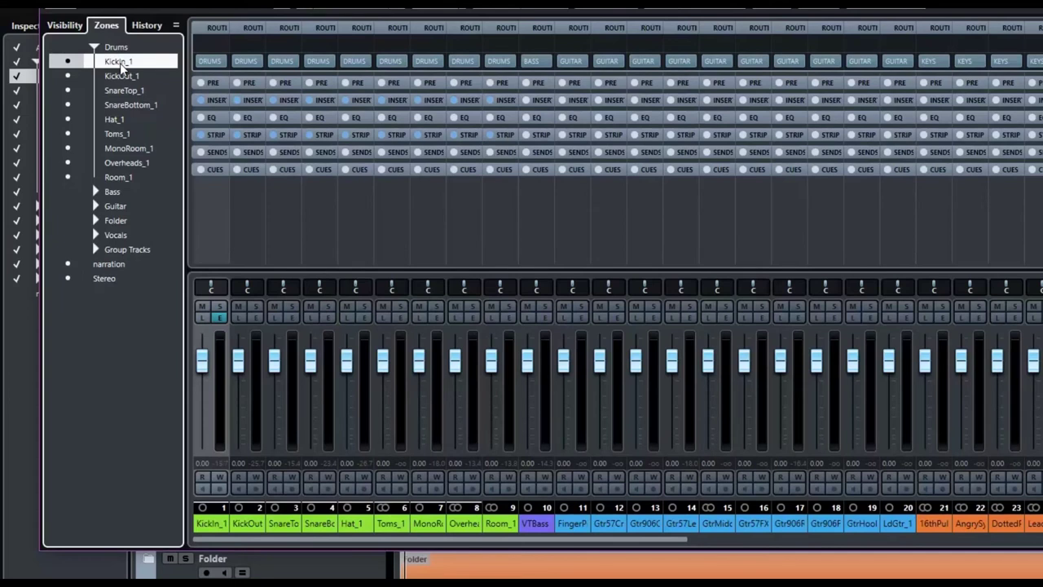
{"action": "left_click", "coordinate": [95, 235]}
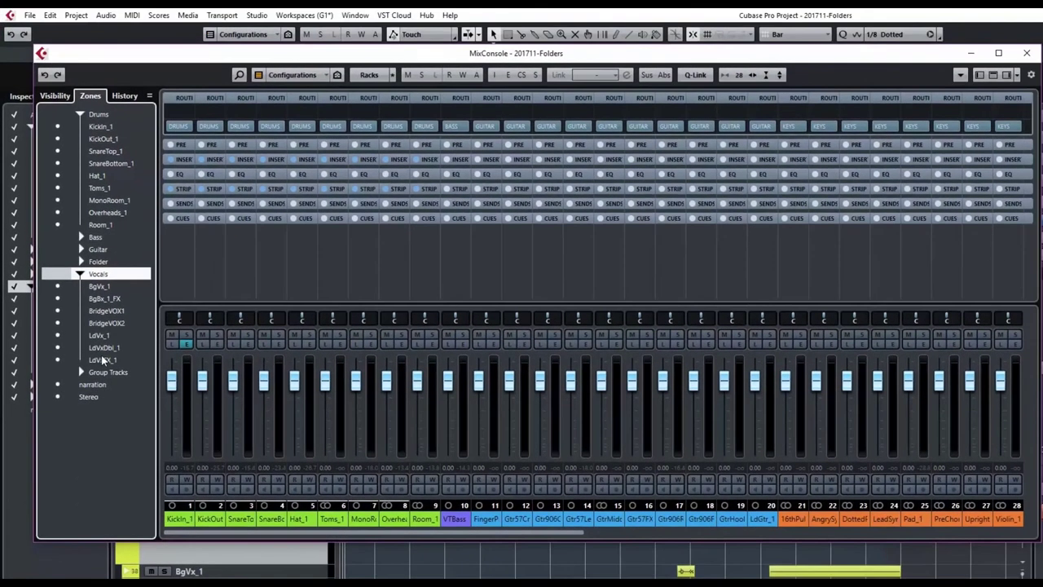
{"action": "left_click", "coordinate": [103, 360]}
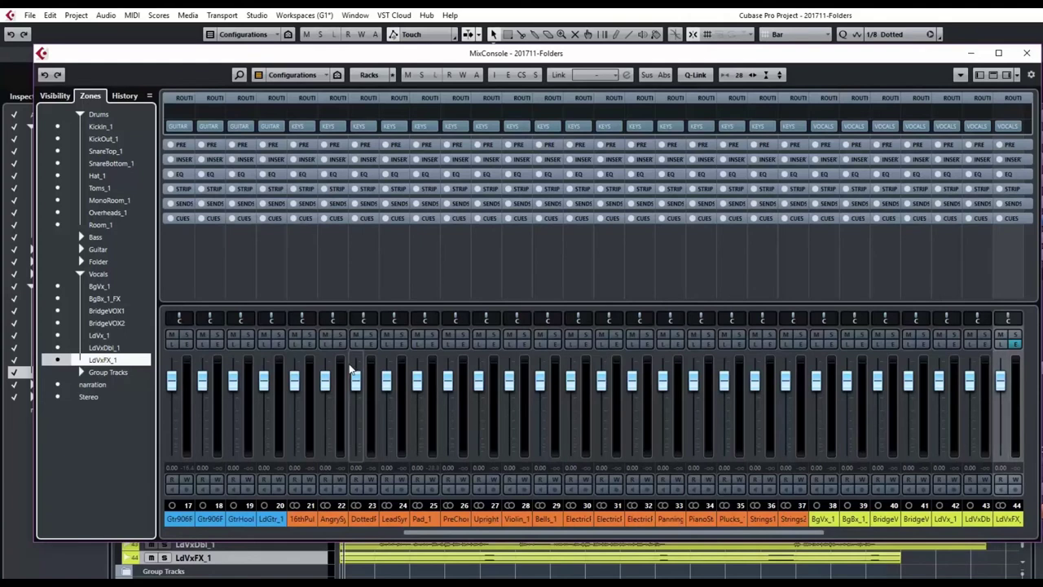
{"action": "left_click", "coordinate": [81, 274]}
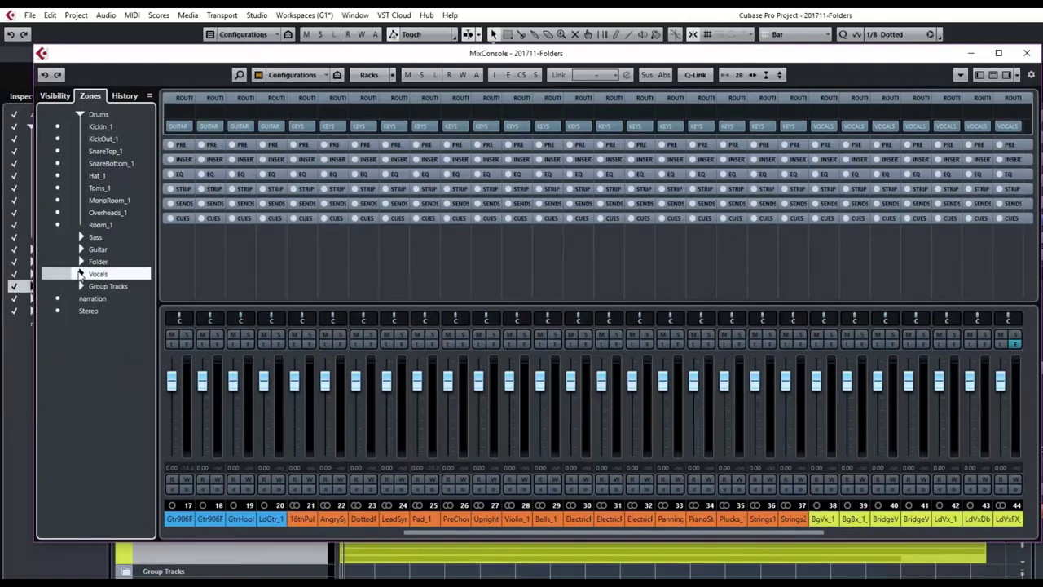
Select channels KickIn_1 through Room_1, route their outputs together to the PREMASTER group with Q-Link, and undo the routing change.
{"action": "left_click", "coordinate": [99, 127]}
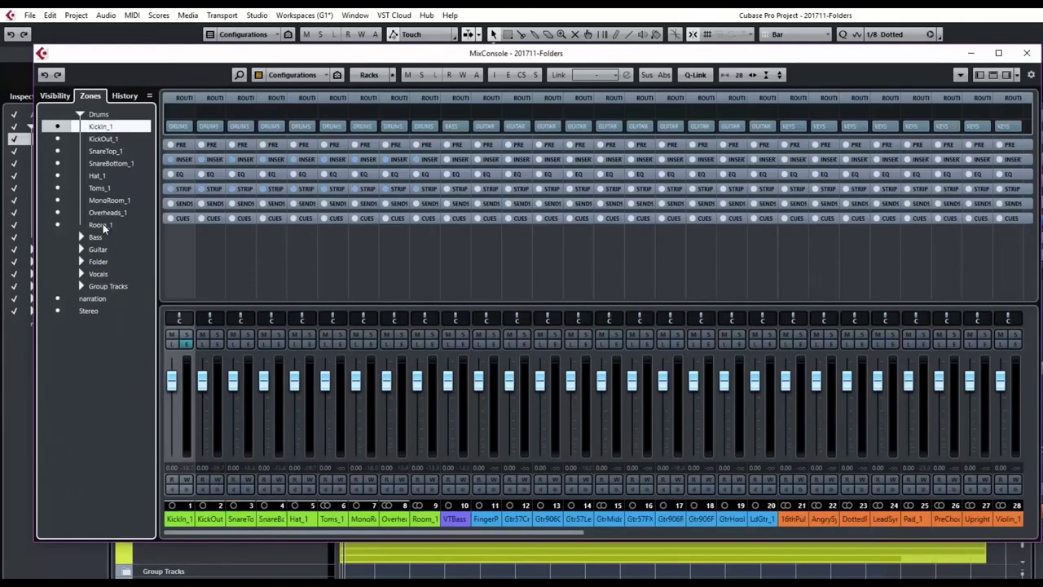
{"action": "left_click", "coordinate": [100, 225], "text": "shift"}
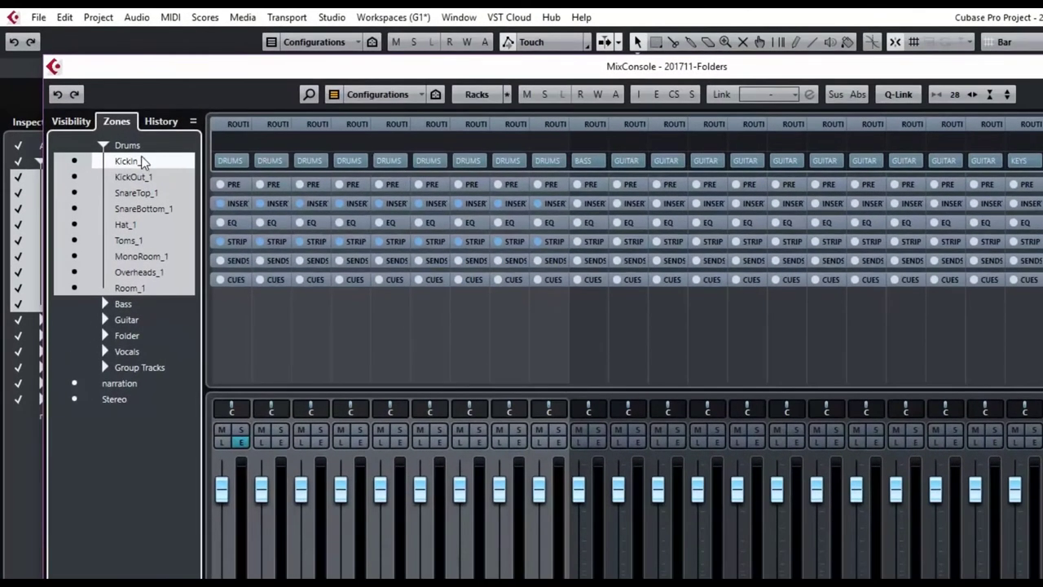
{"action": "left_click", "coordinate": [238, 161]}
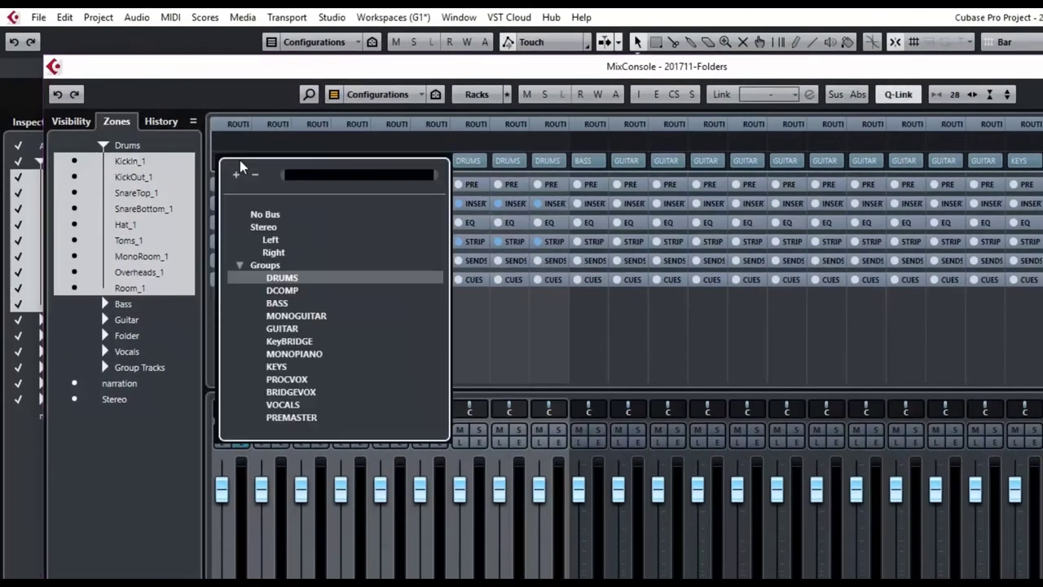
{"action": "left_click", "coordinate": [296, 418]}
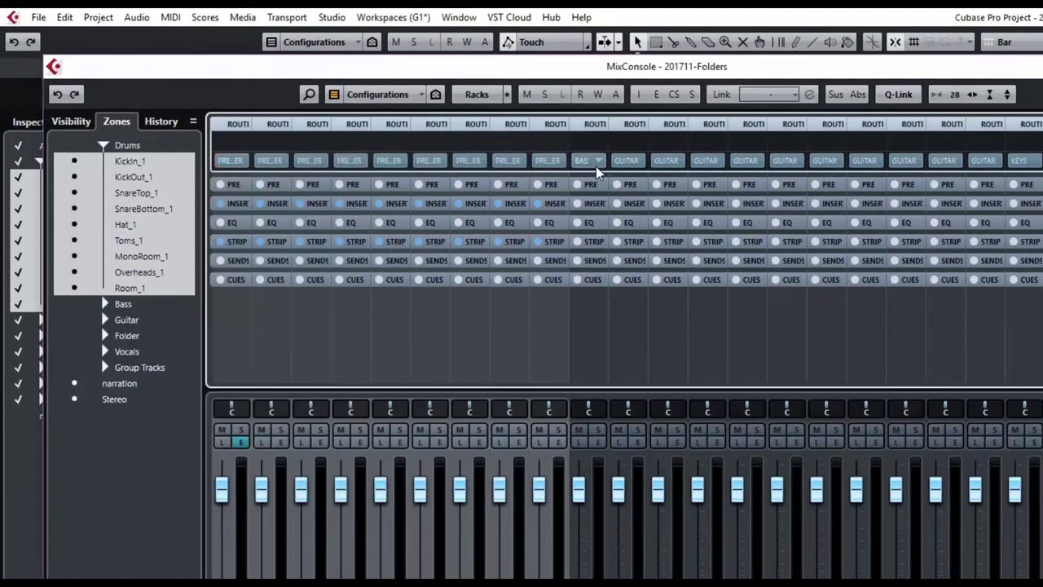
{"action": "left_click", "coordinate": [238, 162]}
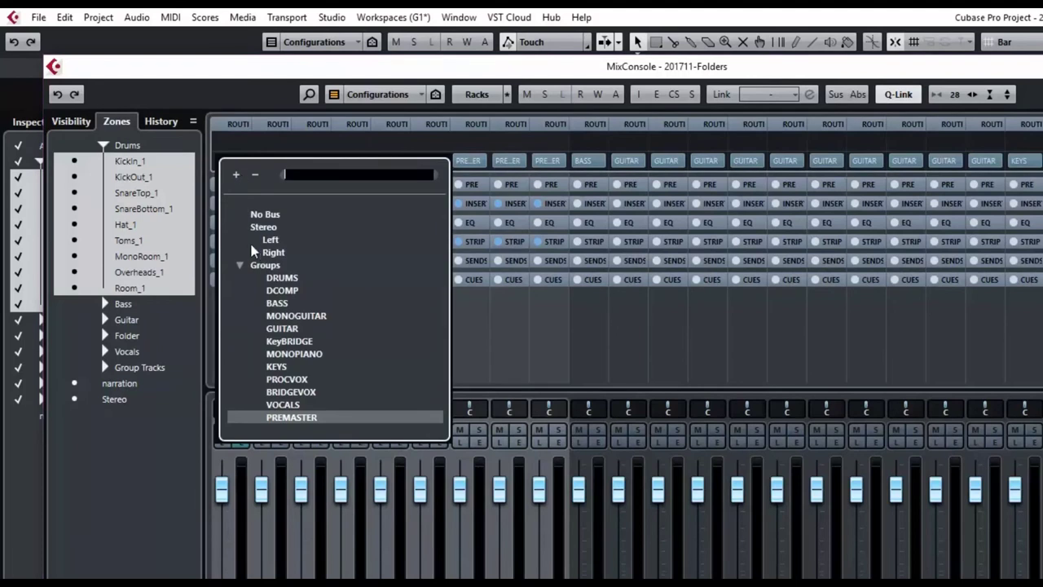
{"action": "key", "text": "Escape"}
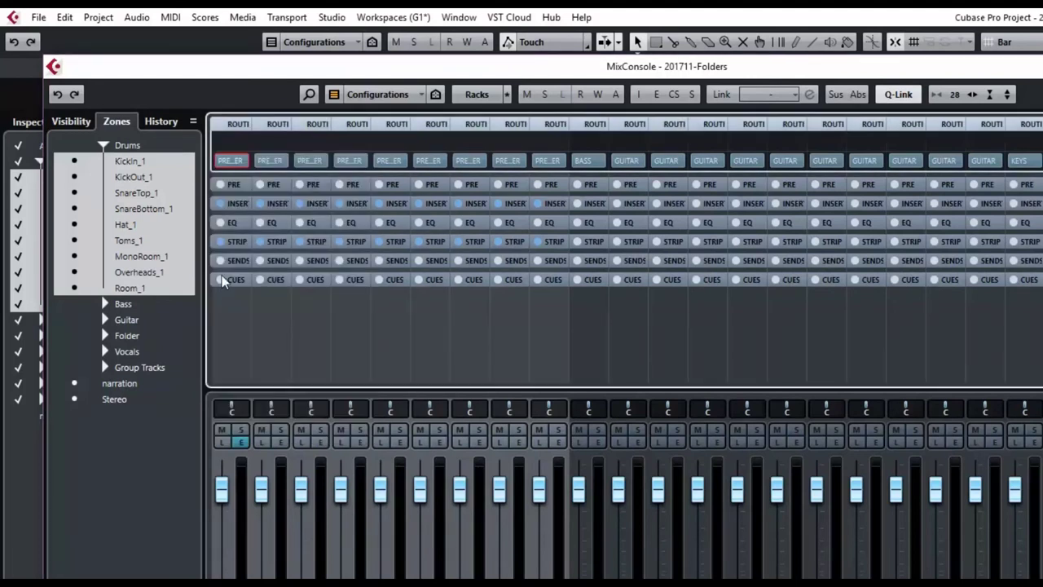
{"action": "key", "text": "ctrl+z"}
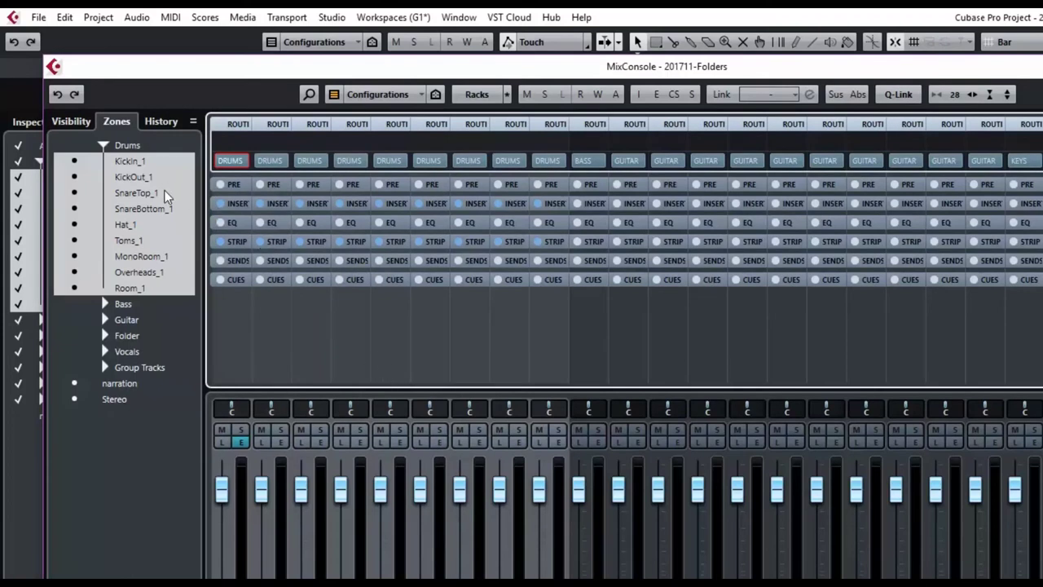
Collapse the Drums folder in the MixConsole's Visibility list and hide its channels from the mixer.
{"action": "left_click", "coordinate": [70, 121]}
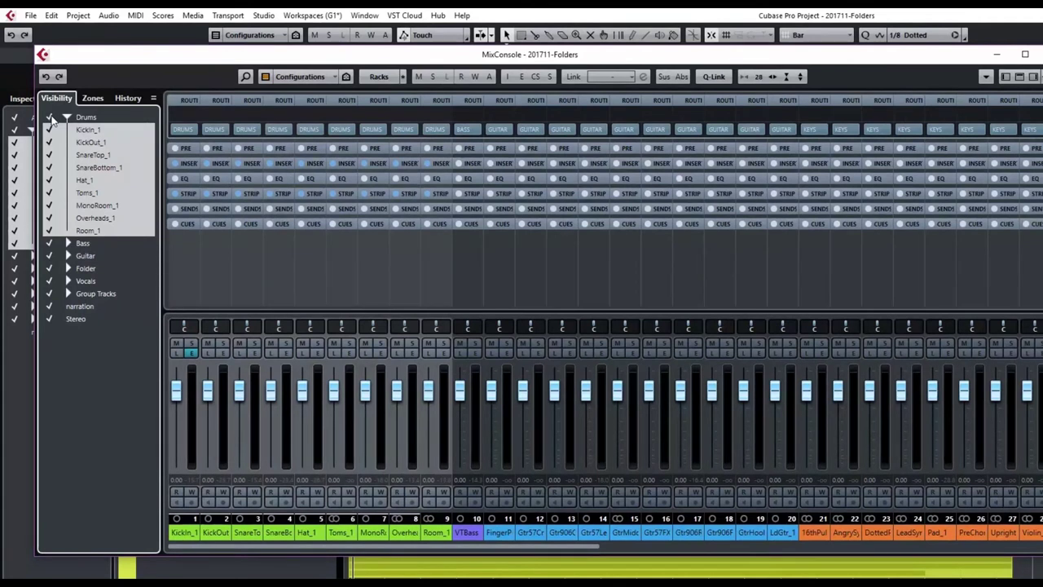
{"action": "left_click", "coordinate": [68, 117]}
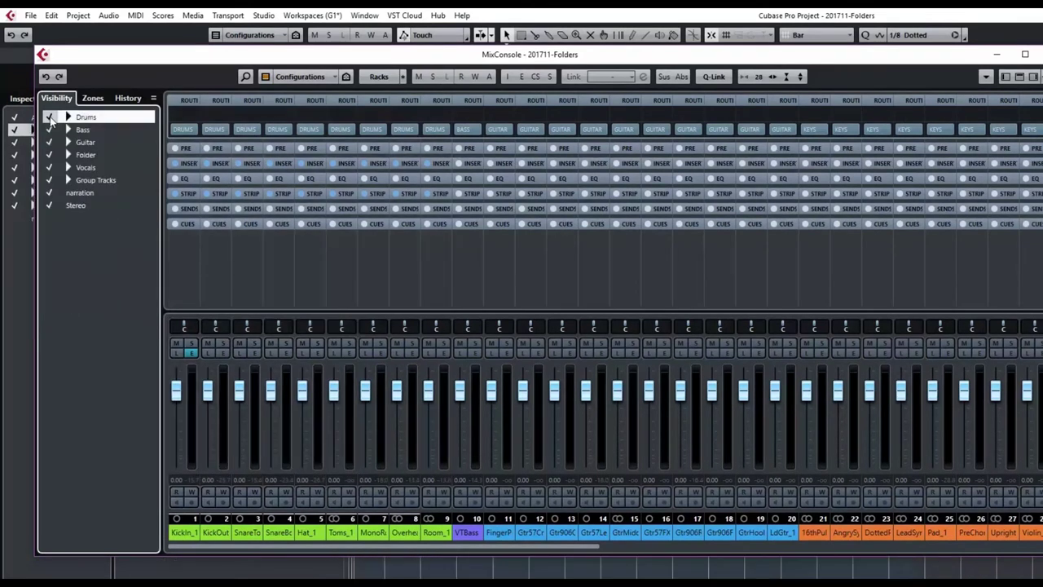
{"action": "left_click", "coordinate": [49, 118]}
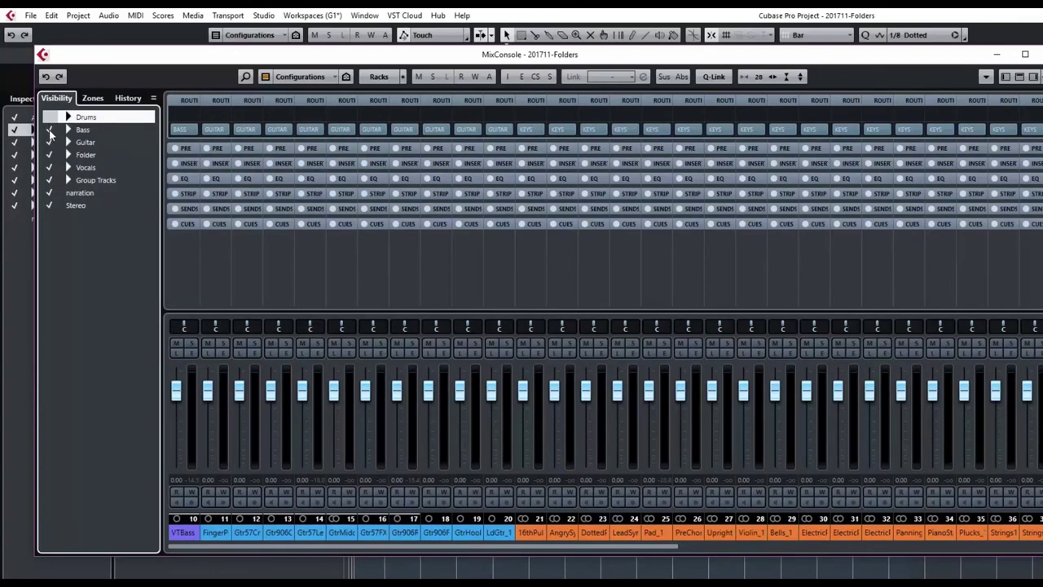
Hide the Bass, Guitar, Vocals and Group Tracks channels in the MixConsole, and expand Folder while keeping its channels shown.
{"action": "left_click", "coordinate": [49, 130]}
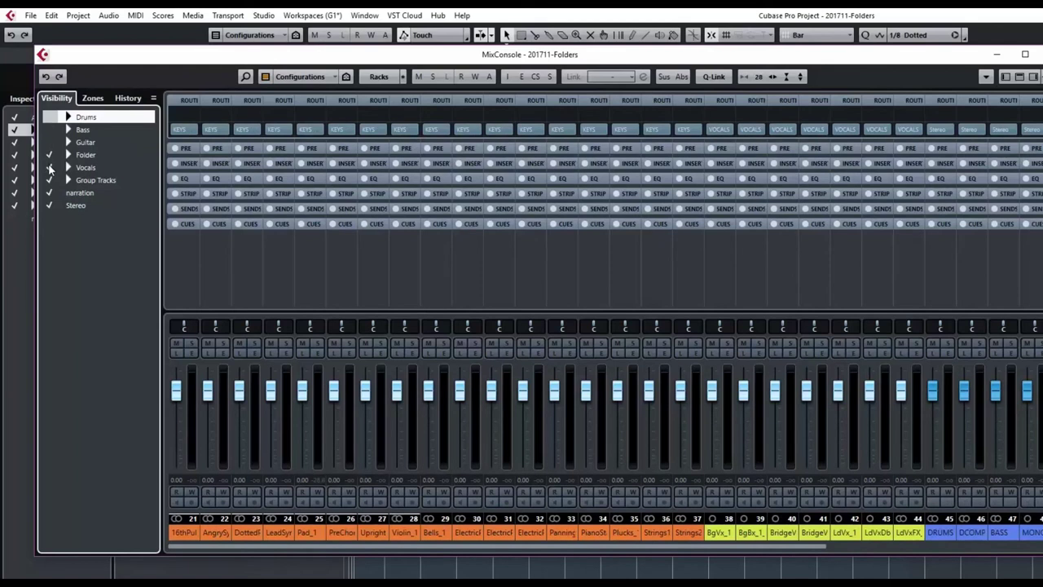
{"action": "double_click", "coordinate": [86, 155]}
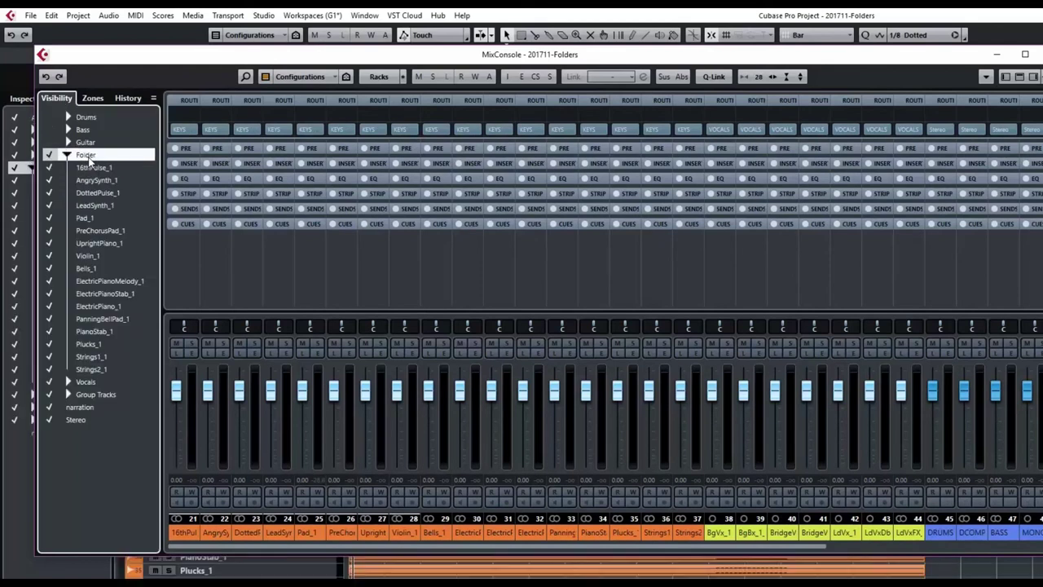
{"action": "left_click", "coordinate": [49, 155]}
{"action": "left_click", "coordinate": [49, 155]}
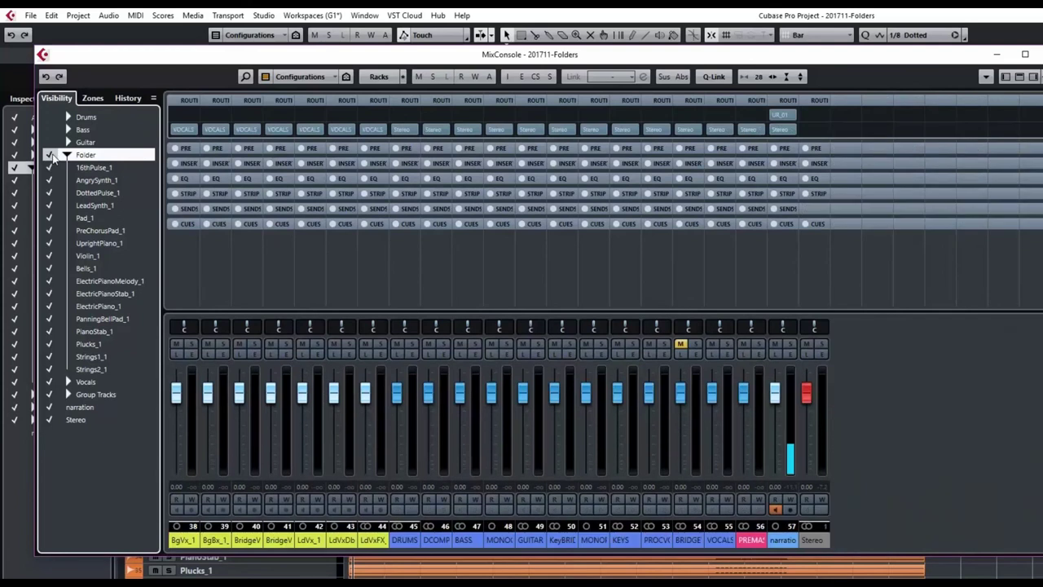
{"action": "left_click", "coordinate": [49, 382]}
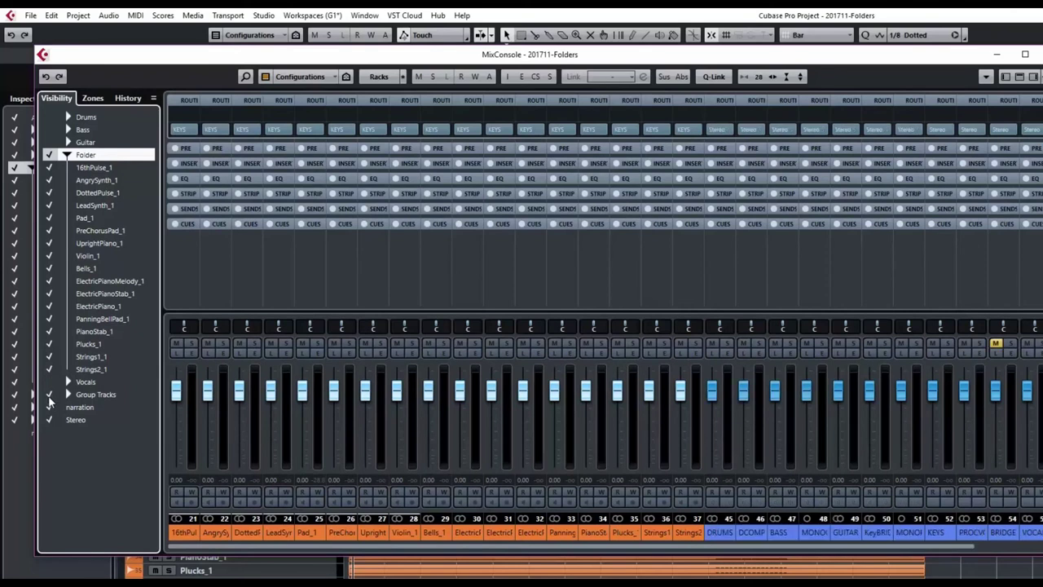
{"action": "left_click", "coordinate": [49, 396]}
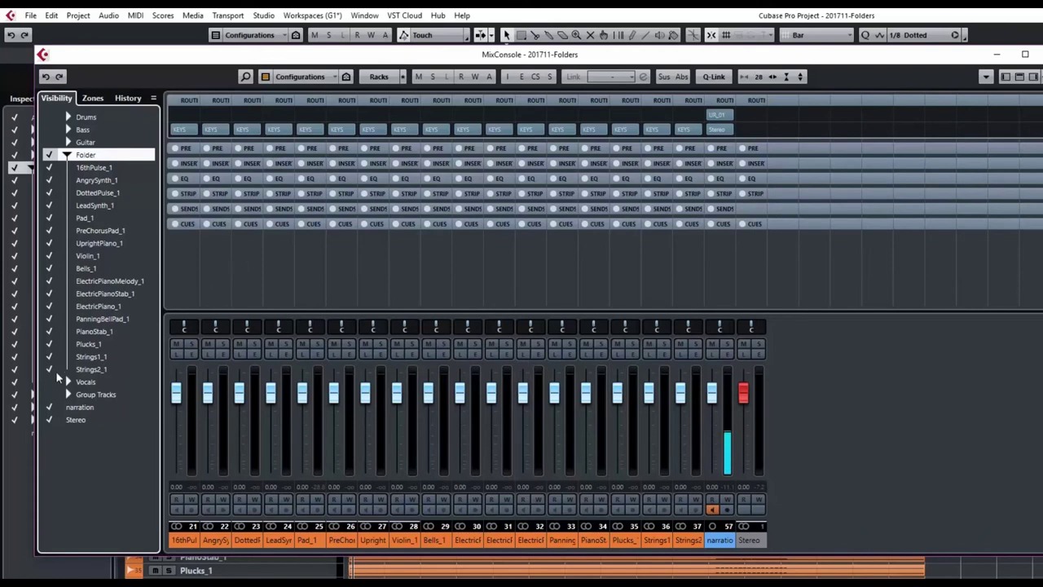
Collapse Folder in the MixConsole's Visibility list and show the Drums, Bass, Guitar, Vocals and Group Tracks channels again.
{"action": "left_click", "coordinate": [67, 154]}
{"action": "left_click", "coordinate": [48, 154]}
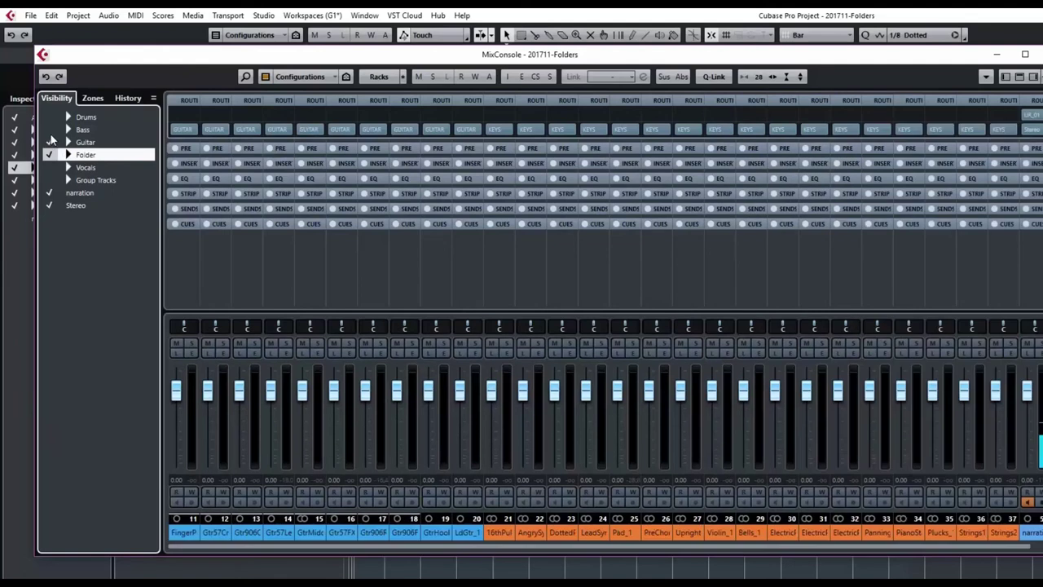
{"action": "left_click", "coordinate": [48, 116]}
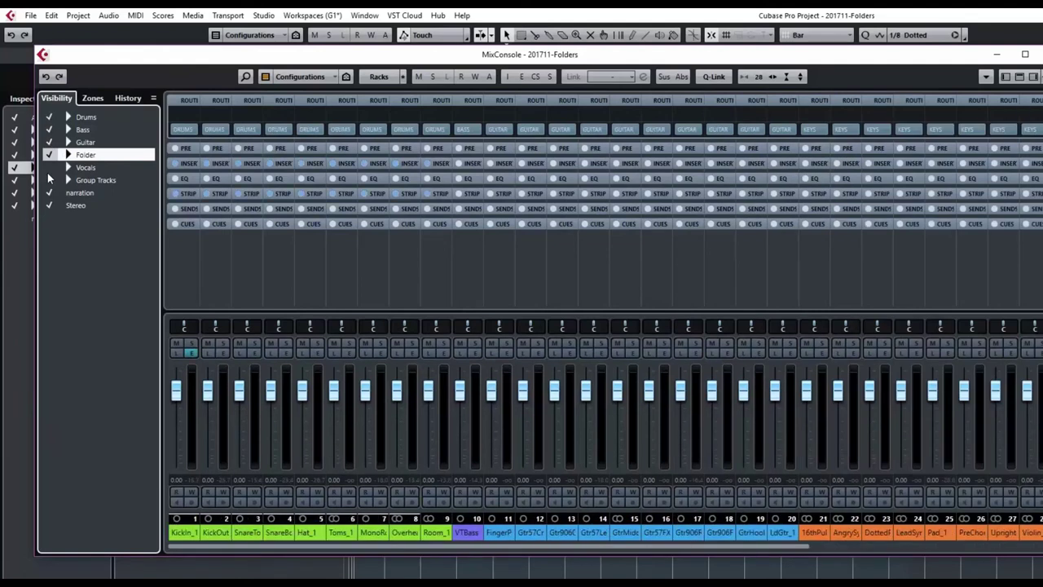
{"action": "left_click", "coordinate": [48, 167]}
{"action": "left_click", "coordinate": [49, 179]}
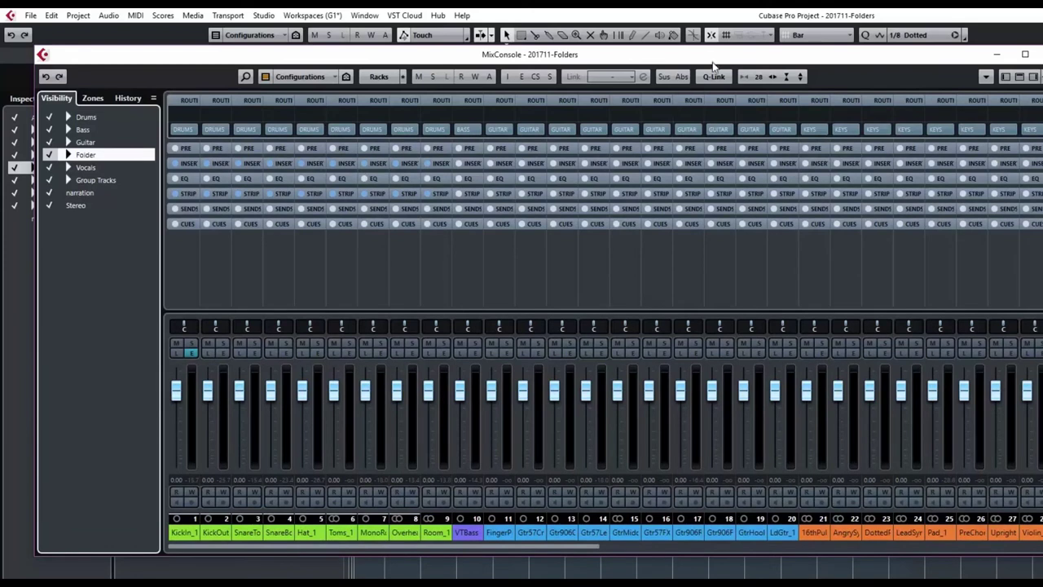
Move the MixConsole out of the way and expand the Drums folder track in the Project window.
{"action": "left_click_drag", "start_coordinate": [711, 57], "coordinate": [4, 86]}
{"action": "left_click_drag", "start_coordinate": [106, 85], "coordinate": [8, 86]}
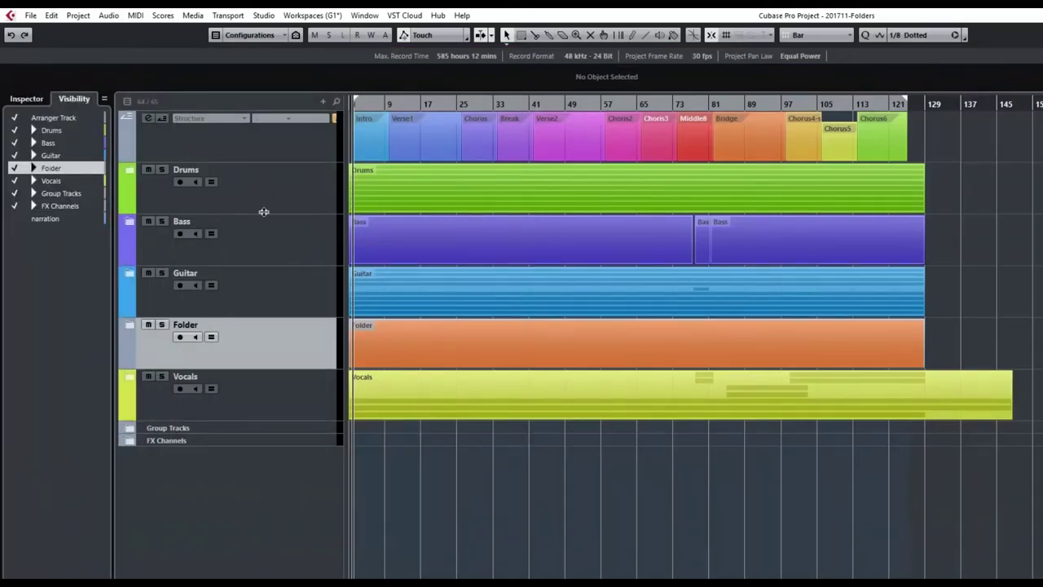
{"action": "left_click", "coordinate": [128, 172]}
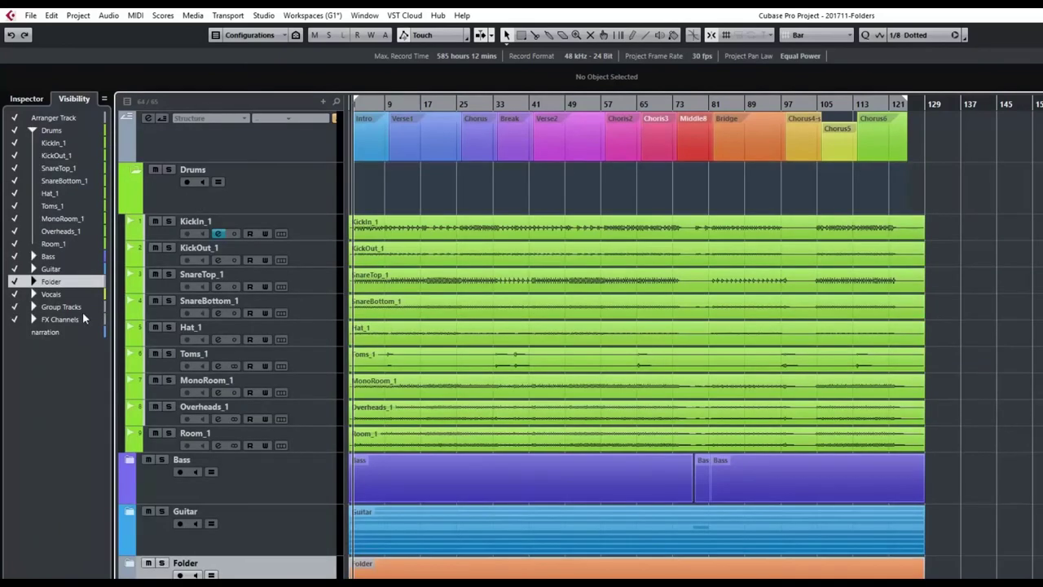
Hide Folder, Vocals, Group Tracks, FX Channels, Bass and Guitar in the Project window, keeping Drums and the Arranger Track shown.
{"action": "left_click", "coordinate": [13, 282]}
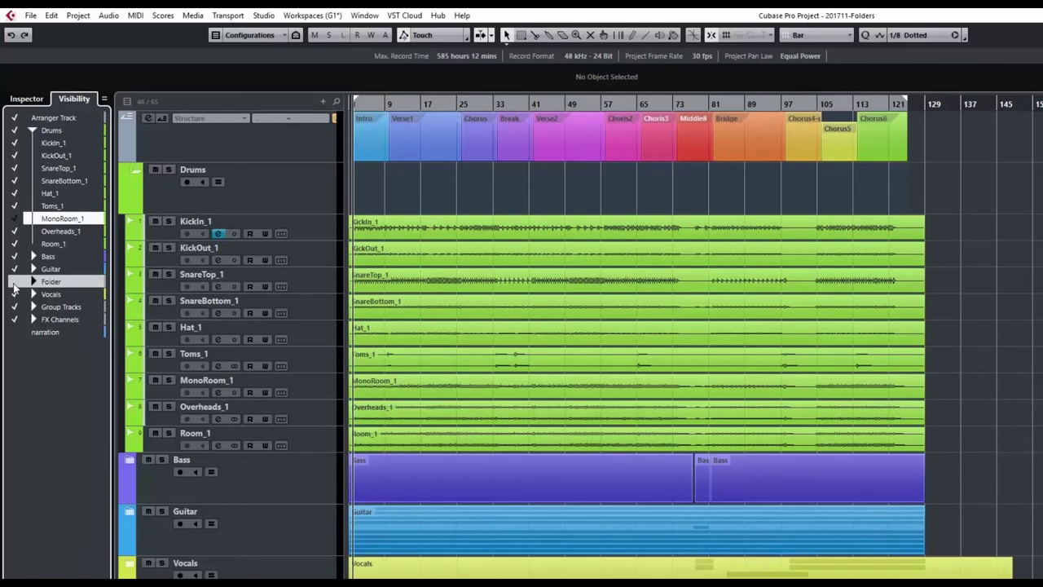
{"action": "left_click", "coordinate": [15, 295]}
{"action": "left_click", "coordinate": [16, 308]}
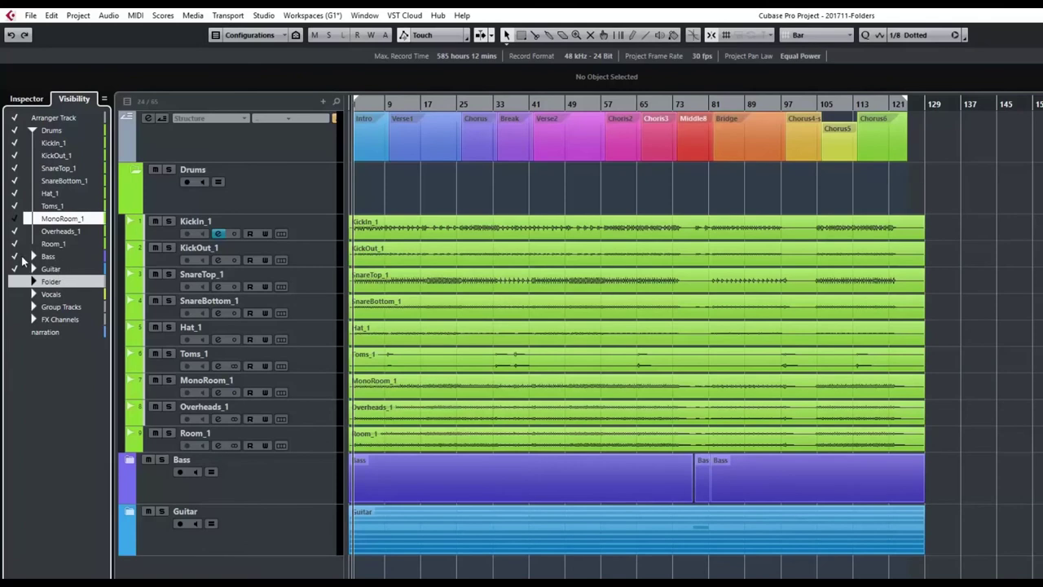
{"action": "left_click", "coordinate": [16, 257]}
{"action": "left_click", "coordinate": [17, 269]}
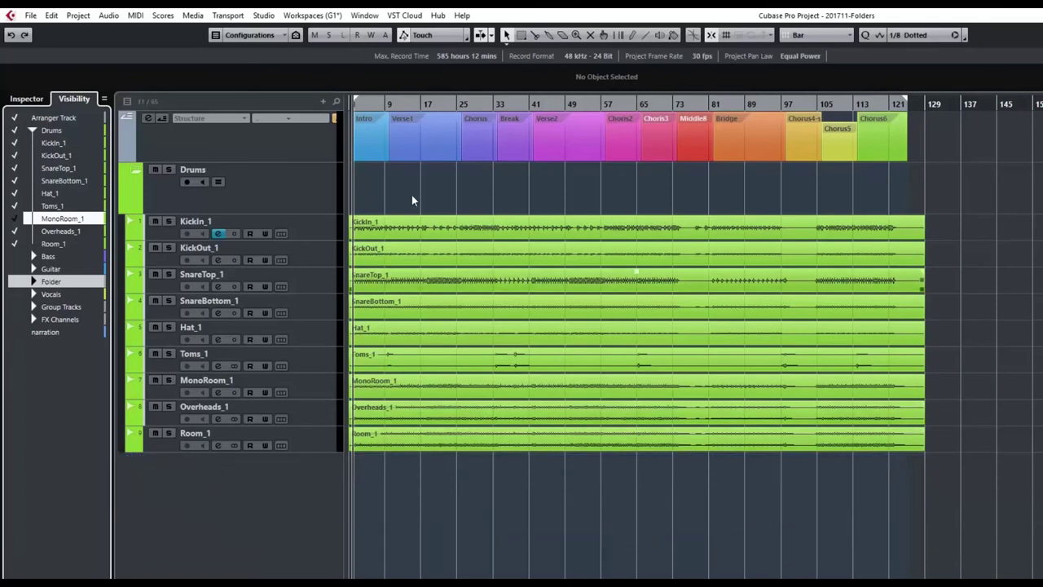
{"action": "left_click", "coordinate": [16, 120]}
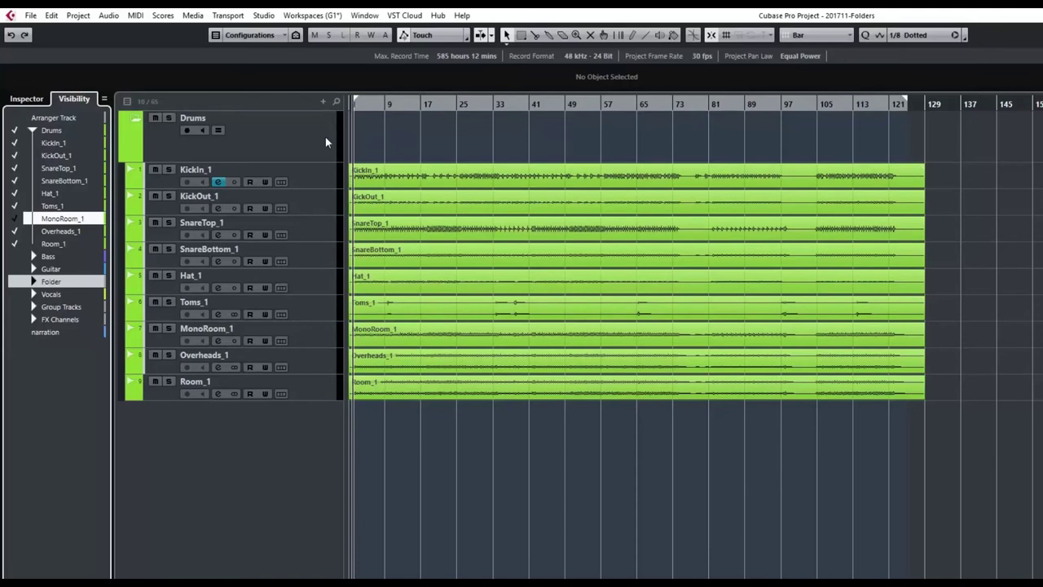
{"action": "left_click", "coordinate": [67, 120]}
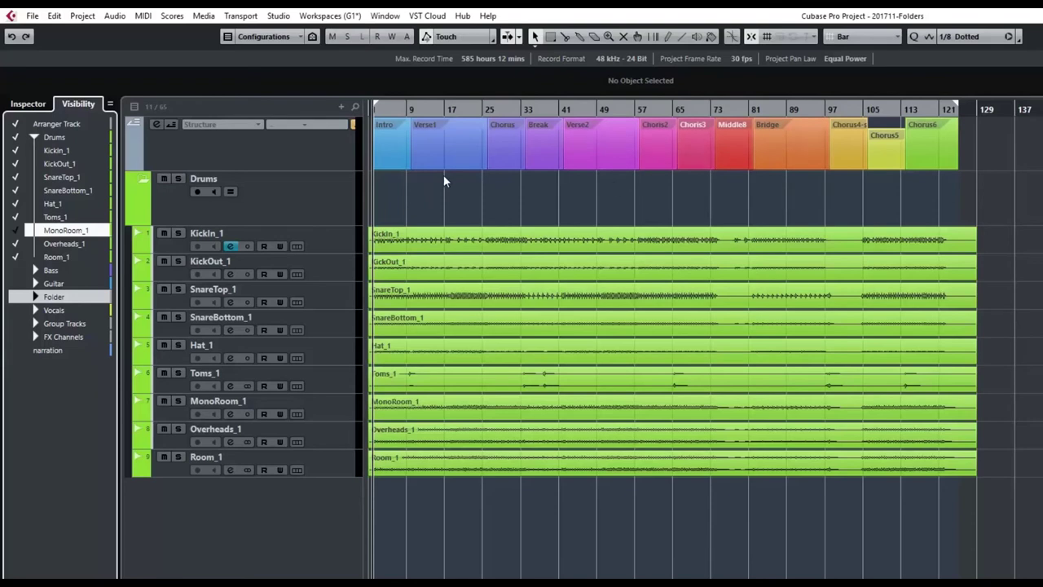
Set the locators to the Verse1 arranger event and zoom the Project window to the locators.
{"action": "left_click", "coordinate": [453, 150]}
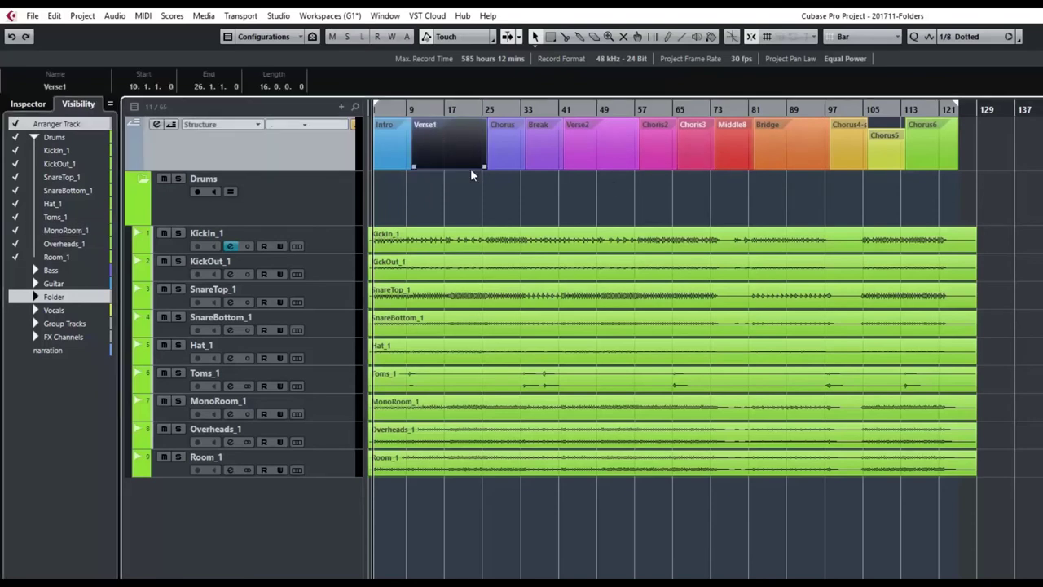
{"action": "left_click", "coordinate": [423, 242]}
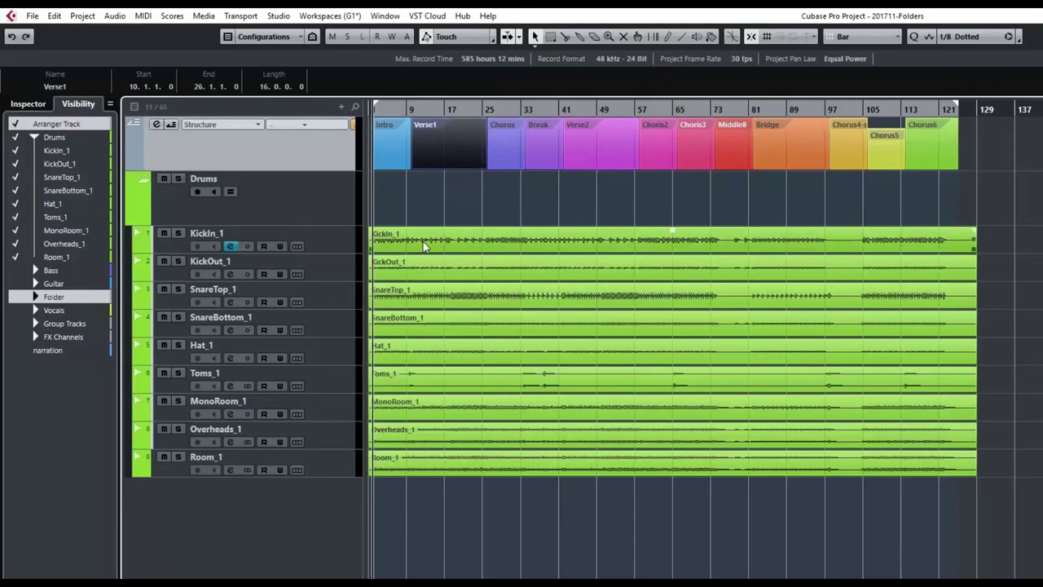
{"action": "left_click", "coordinate": [422, 153]}
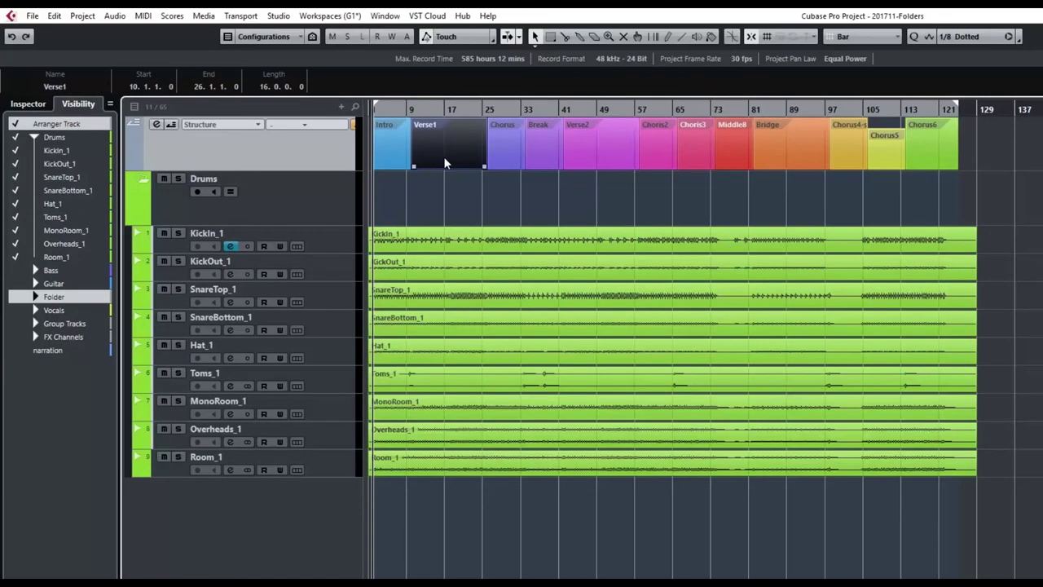
{"action": "key", "text": "p"}
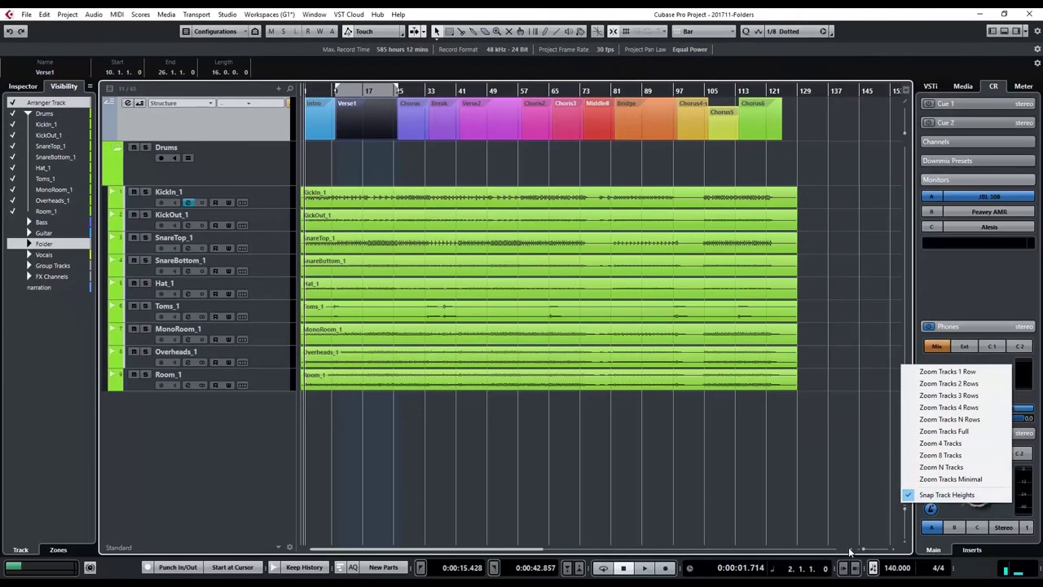
{"action": "left_click", "coordinate": [851, 552]}
{"action": "left_click", "coordinate": [852, 552]}
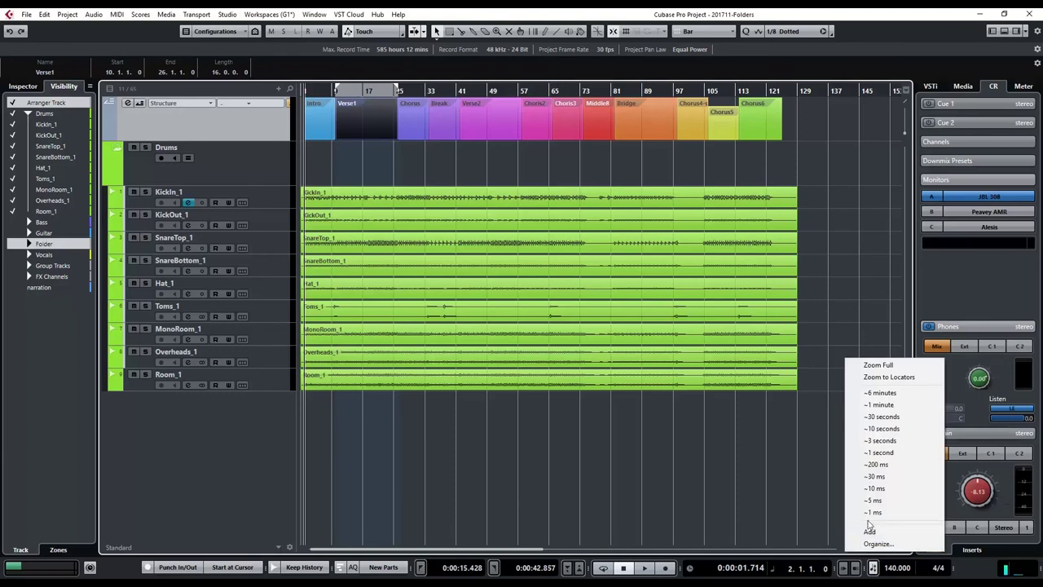
{"action": "left_click", "coordinate": [890, 378]}
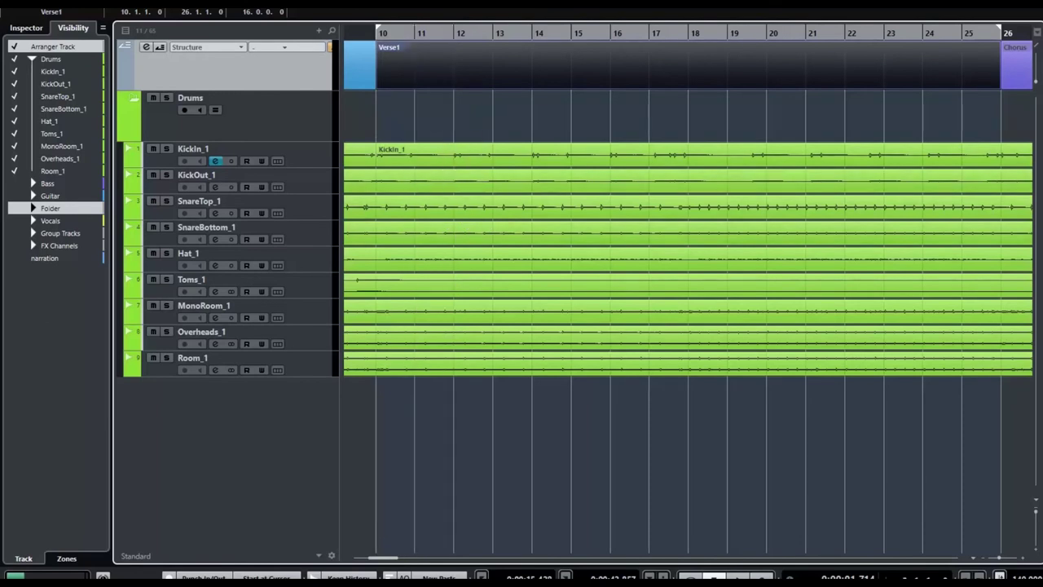
Check the individual KickIn_1 and KickOut_1 events around bar 10 by selecting them one at a time.
{"action": "left_click", "coordinate": [445, 154]}
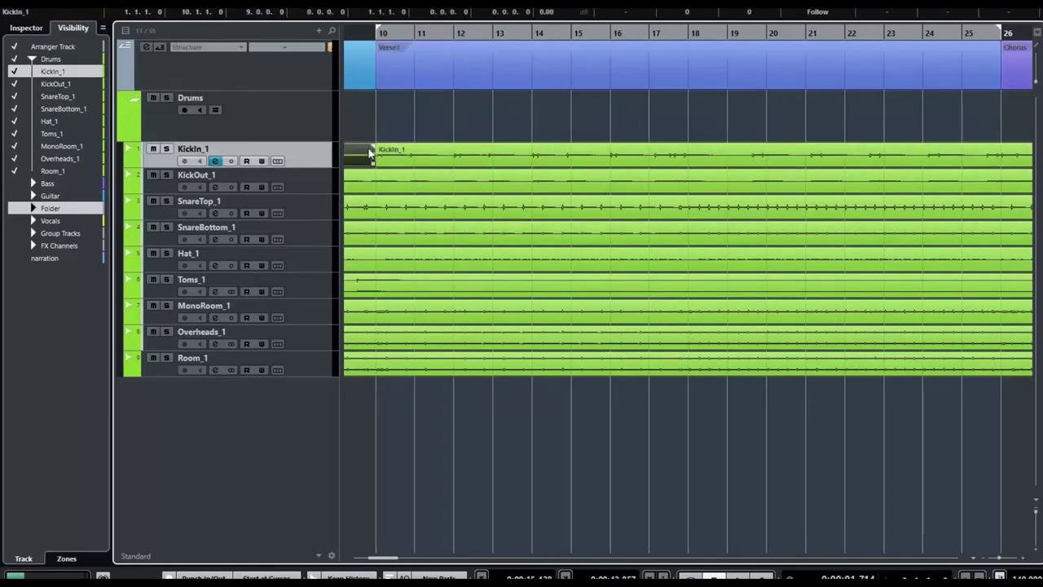
{"action": "left_click", "coordinate": [410, 184]}
{"action": "left_click", "coordinate": [414, 207]}
{"action": "left_click", "coordinate": [417, 184]}
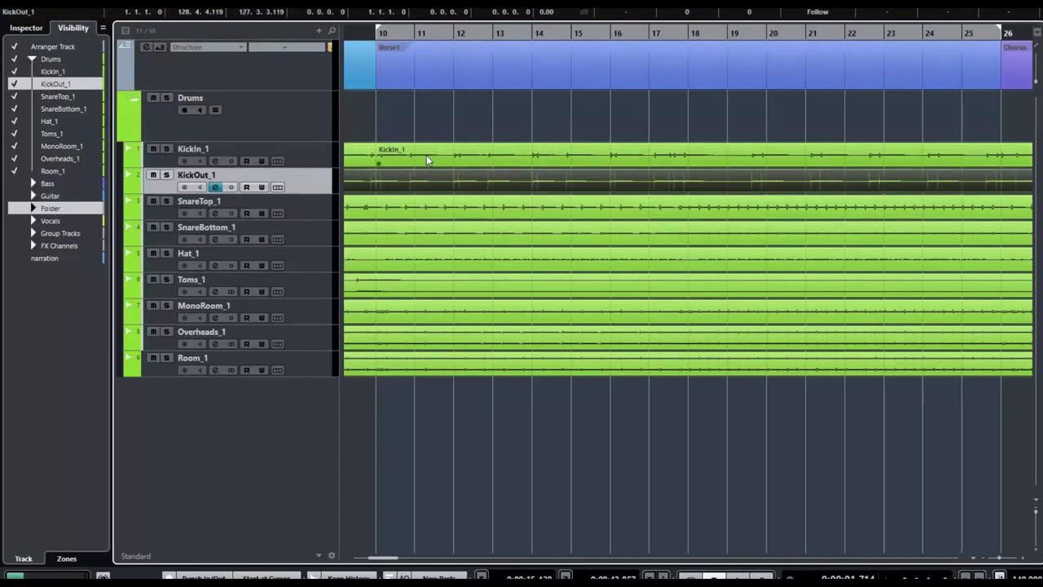
{"action": "left_click", "coordinate": [408, 158]}
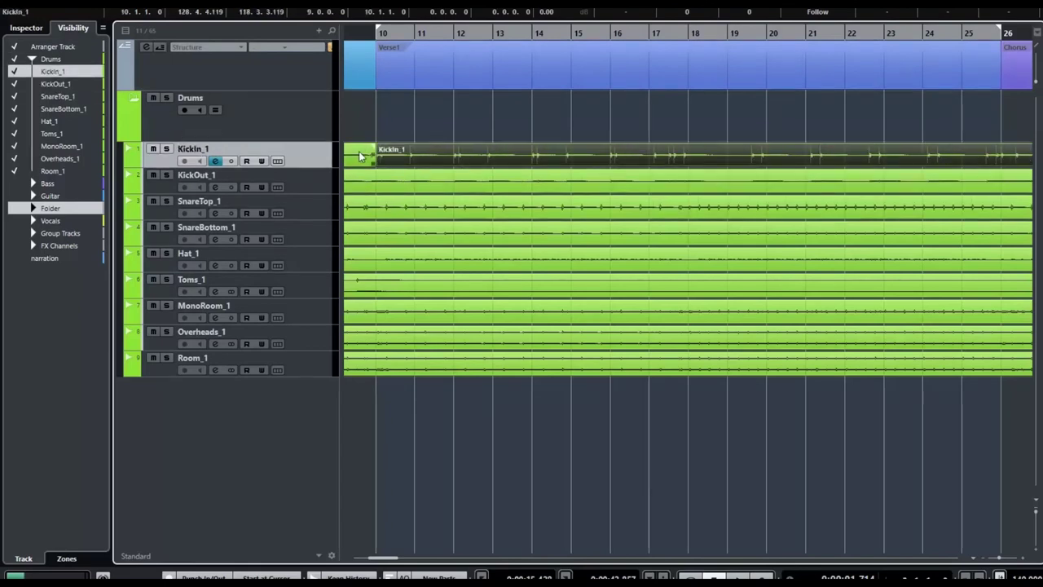
{"action": "left_click", "coordinate": [413, 158]}
Show the Drums folder track in the Inspector, and mute and unmute all its tracks together.
{"action": "left_click", "coordinate": [283, 124]}
{"action": "left_click", "coordinate": [31, 27]}
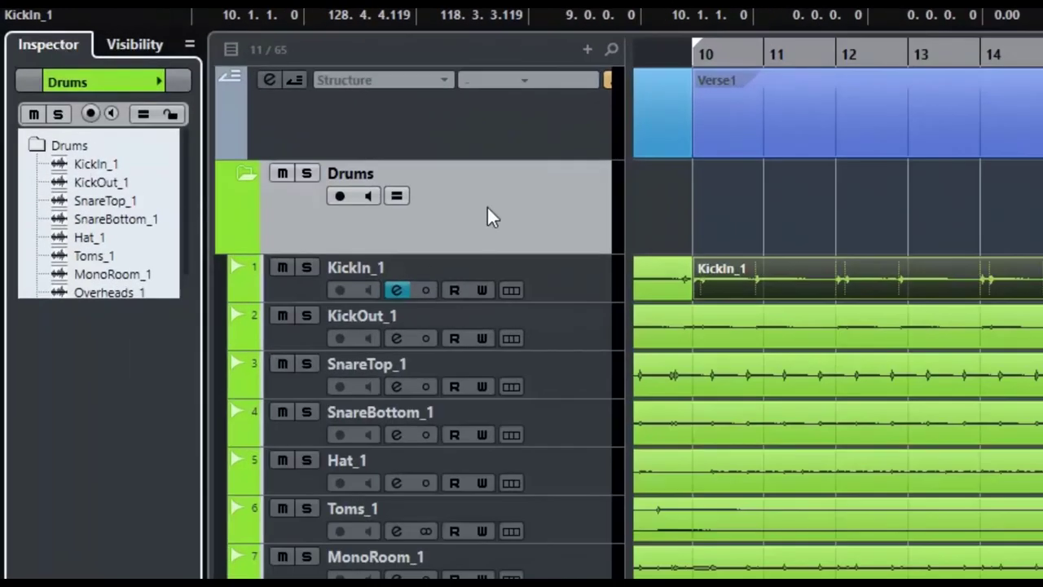
{"action": "left_click", "coordinate": [35, 114]}
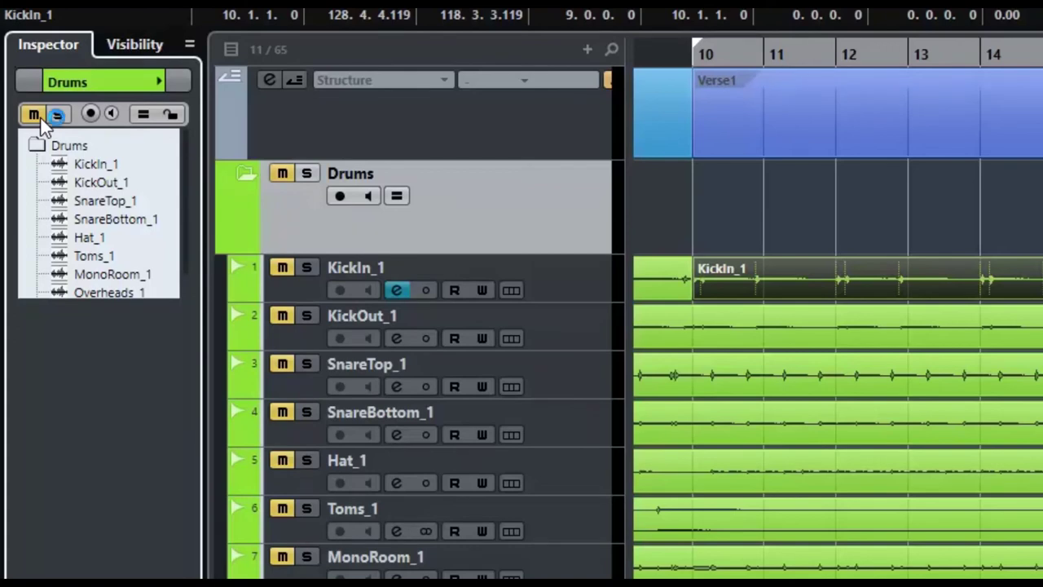
{"action": "left_click", "coordinate": [34, 114]}
{"action": "left_click", "coordinate": [35, 115]}
{"action": "left_click", "coordinate": [36, 114]}
Solo and unsolo the Drums folder, and lock and unlock its tracks.
{"action": "left_click", "coordinate": [58, 114]}
{"action": "left_click", "coordinate": [58, 114]}
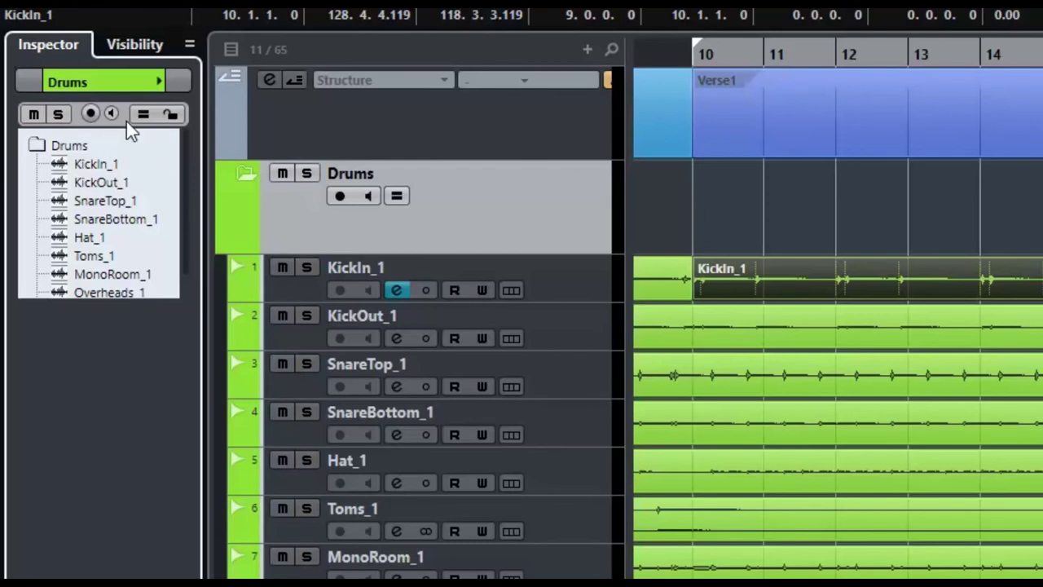
{"action": "left_click", "coordinate": [171, 115]}
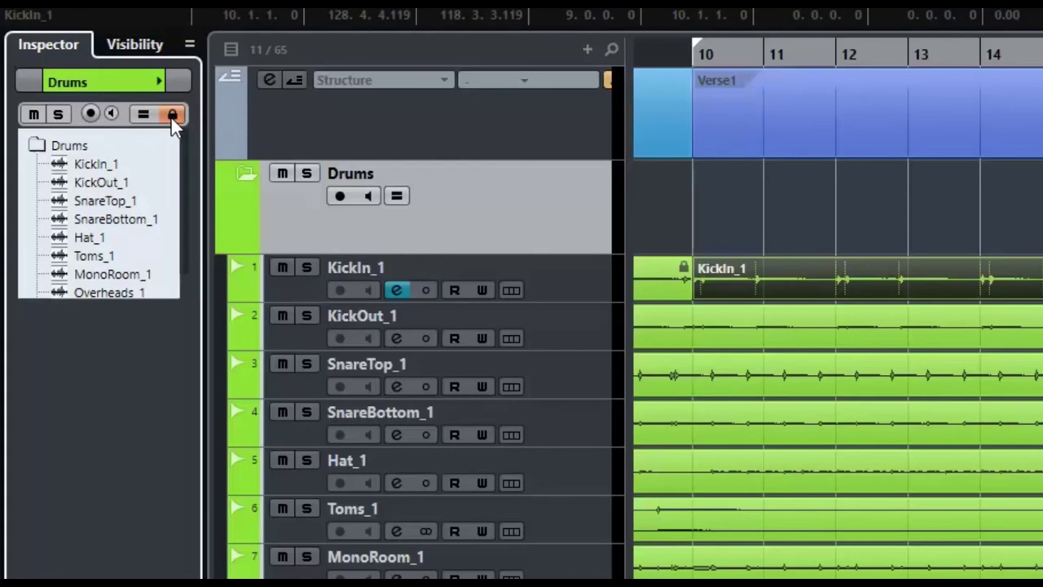
{"action": "left_click", "coordinate": [171, 118]}
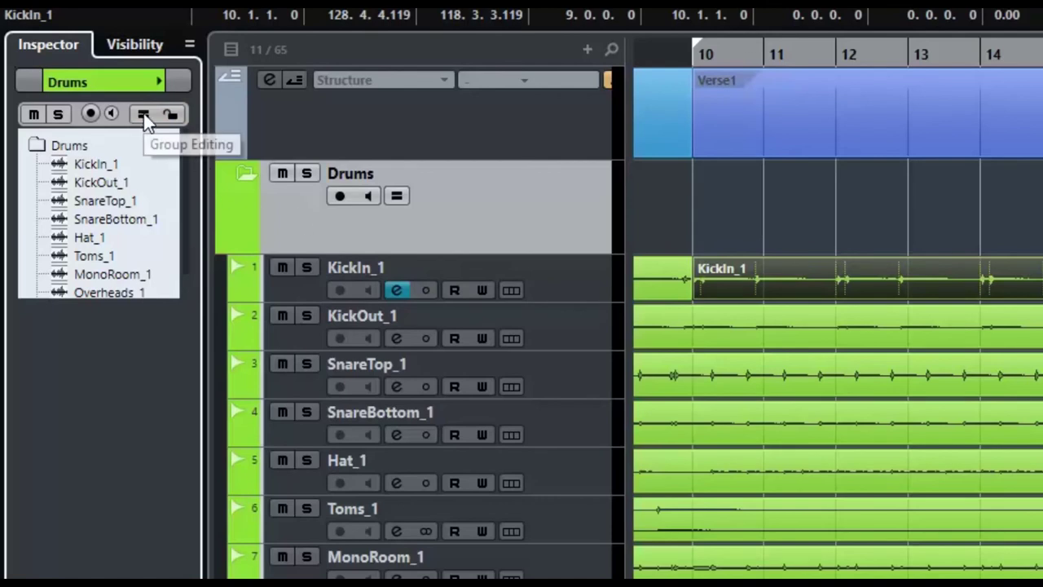
Turn on Group Editing for the Drums folder, test it by selecting a drum event, and reselect the folder track.
{"action": "left_click", "coordinate": [398, 196]}
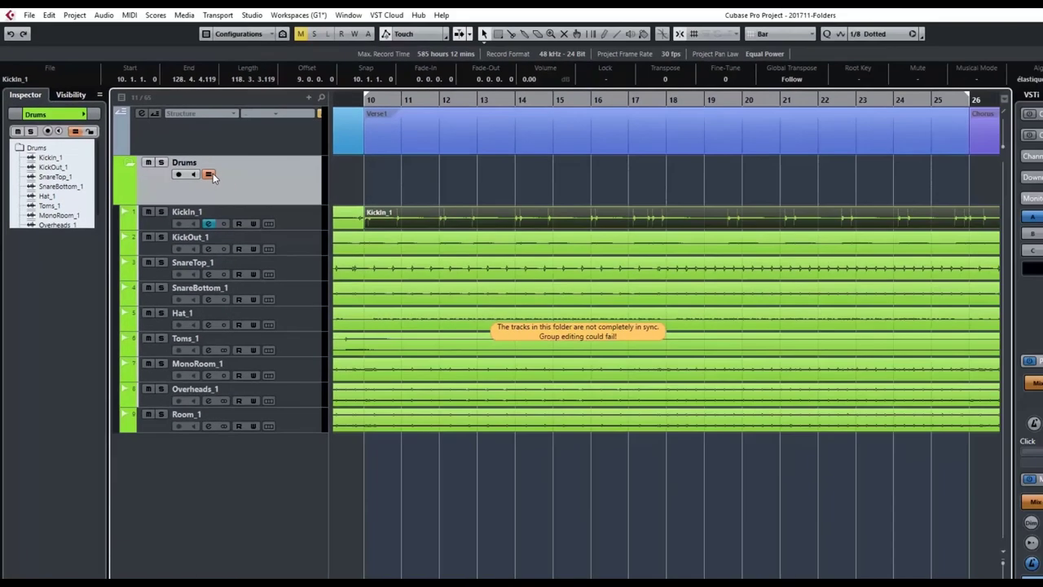
{"action": "left_click", "coordinate": [611, 334]}
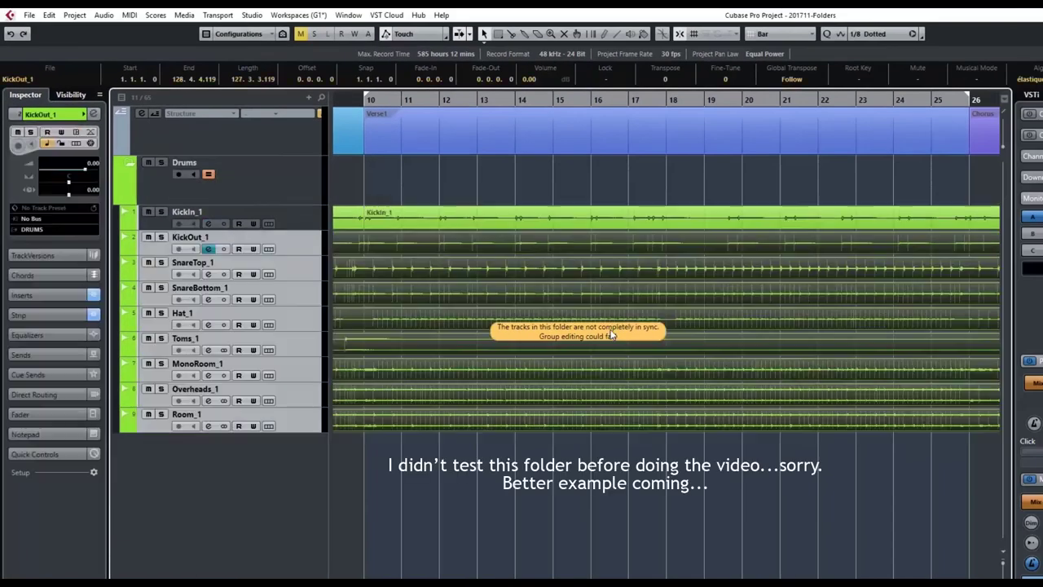
{"action": "left_click", "coordinate": [273, 186]}
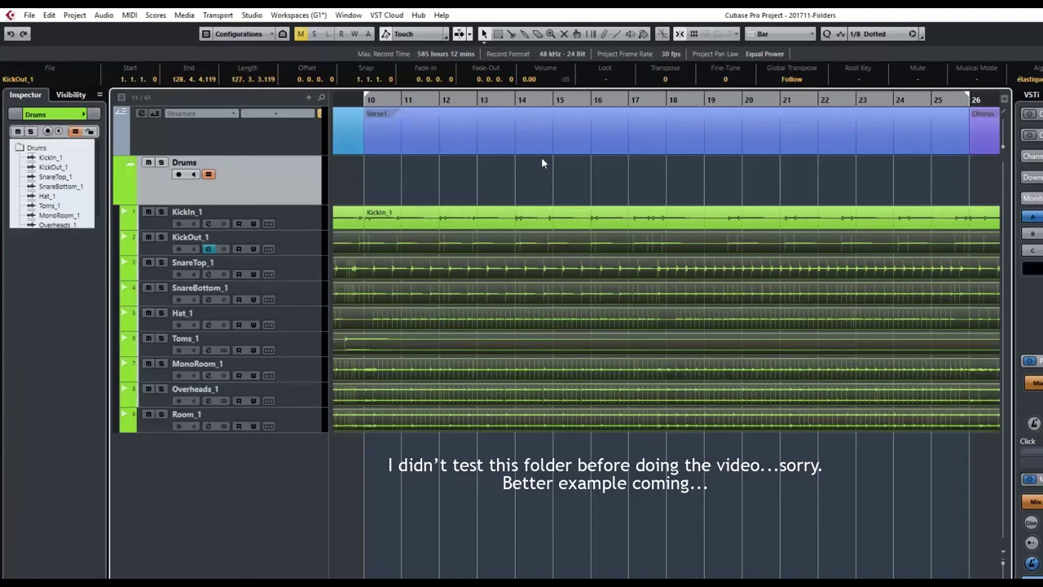
Split the KickIn_1 event at bar 26 with the Split tool and clear the event selection.
{"action": "left_click", "coordinate": [514, 37]}
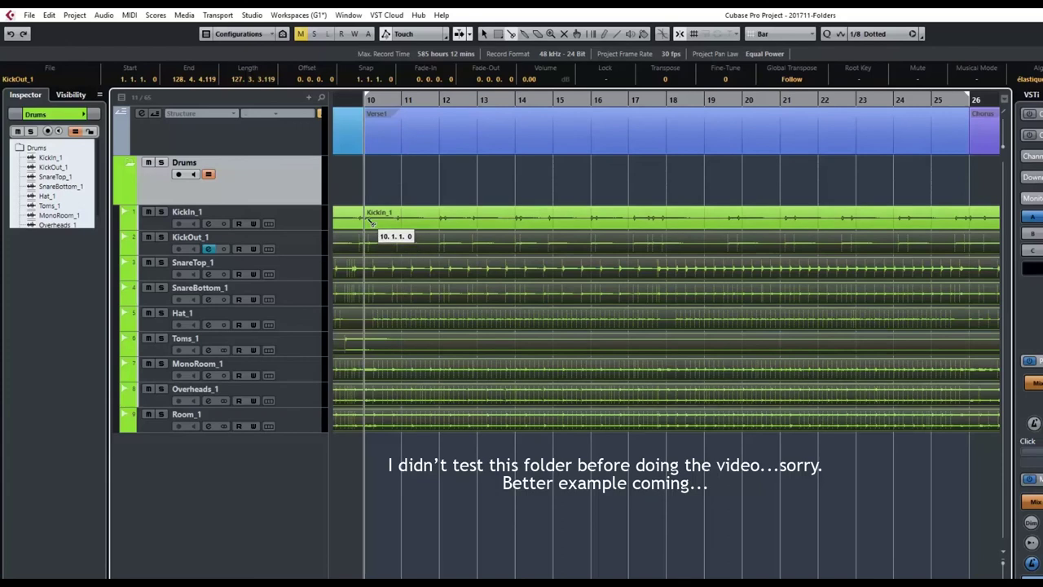
{"action": "left_click", "coordinate": [970, 221]}
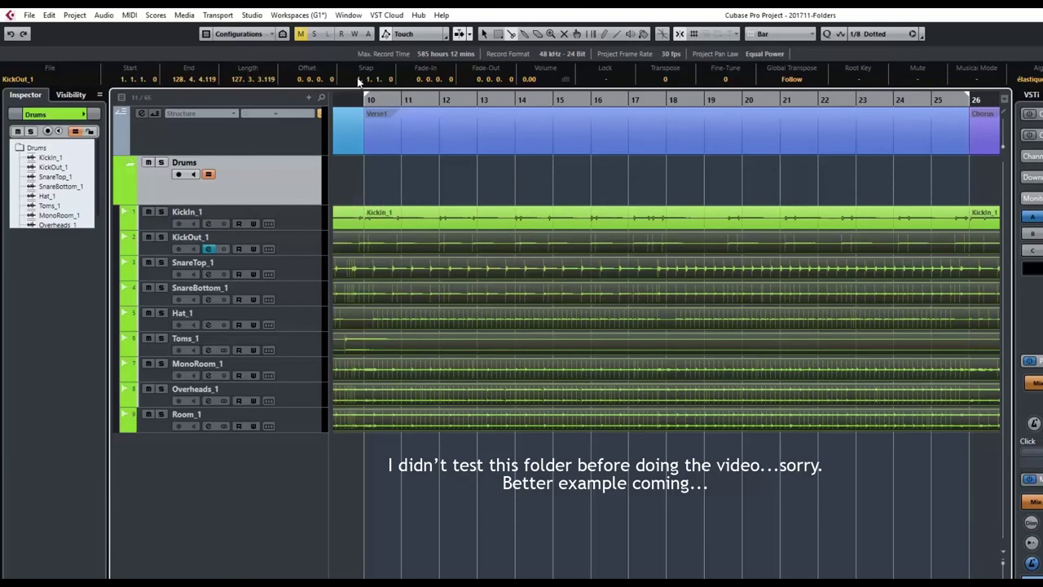
{"action": "left_click", "coordinate": [485, 34]}
{"action": "left_click", "coordinate": [473, 169]}
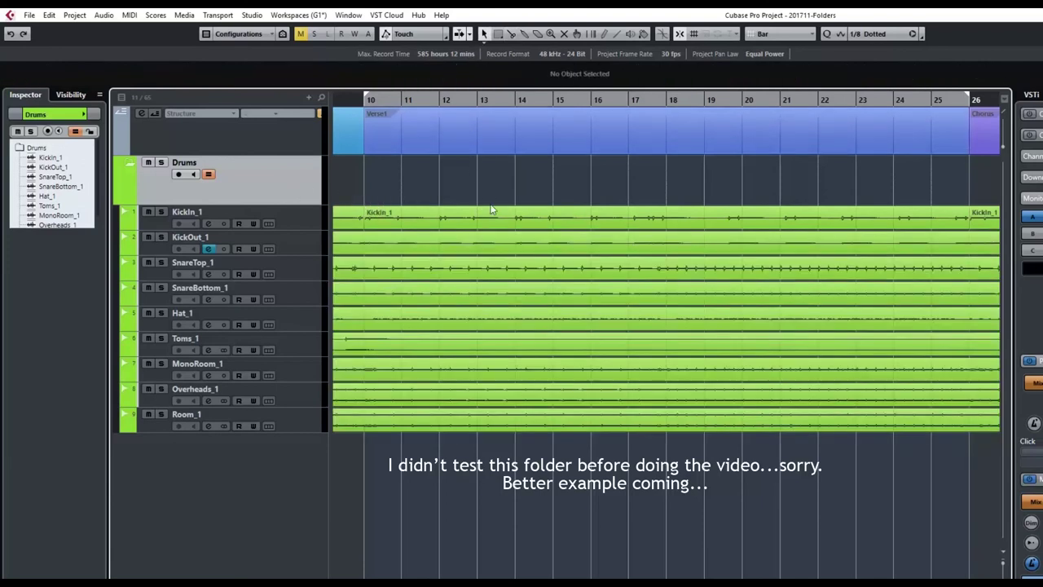
Select the KickIn_1 and KickOut_1 events in turn to test which drum events are selected together.
{"action": "left_click", "coordinate": [494, 216]}
{"action": "left_click", "coordinate": [499, 241]}
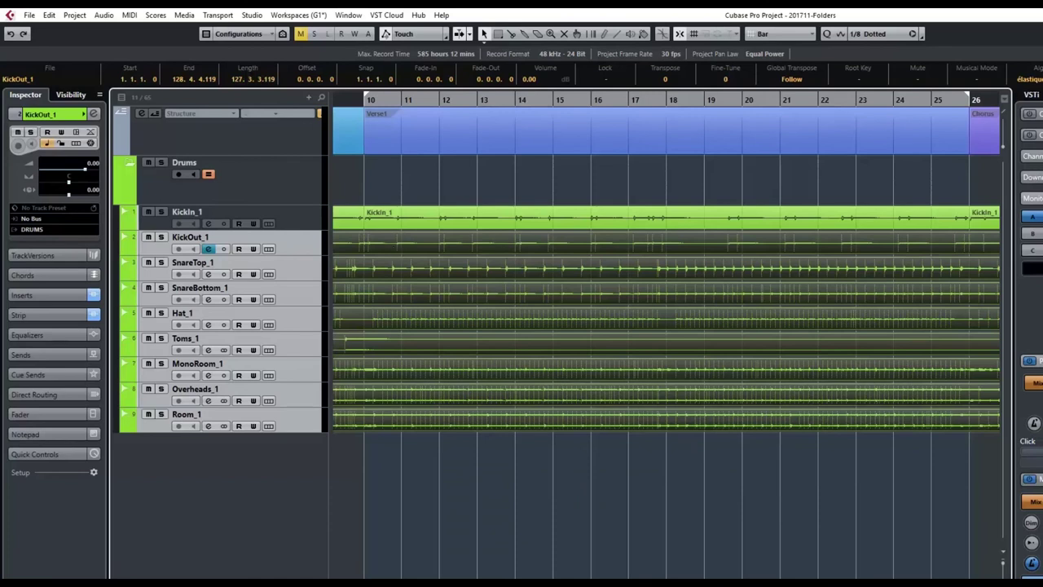
{"action": "scroll", "coordinate": [667, 260], "scroll_direction": "left", "scroll_amount": 5}
{"action": "scroll", "coordinate": [667, 261], "scroll_direction": "right", "scroll_amount": 5}
Turn off Group Editing for the Drums folder and collapse it.
{"action": "left_click", "coordinate": [209, 175]}
{"action": "left_click", "coordinate": [128, 164]}
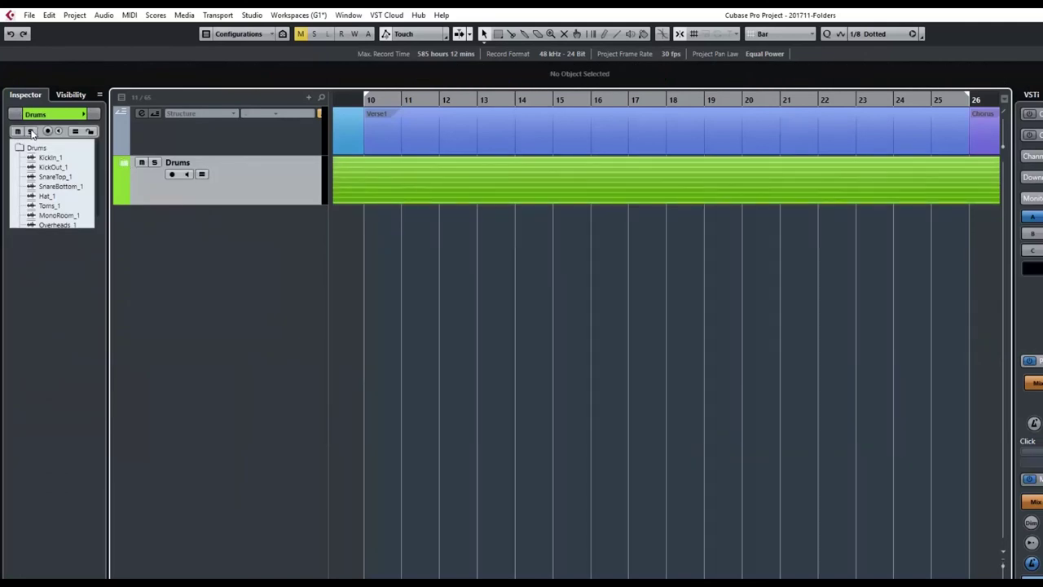
Show the Folder track in the Project window, turn on its Group Editing, and enlarge its track height.
{"action": "left_click", "coordinate": [74, 97]}
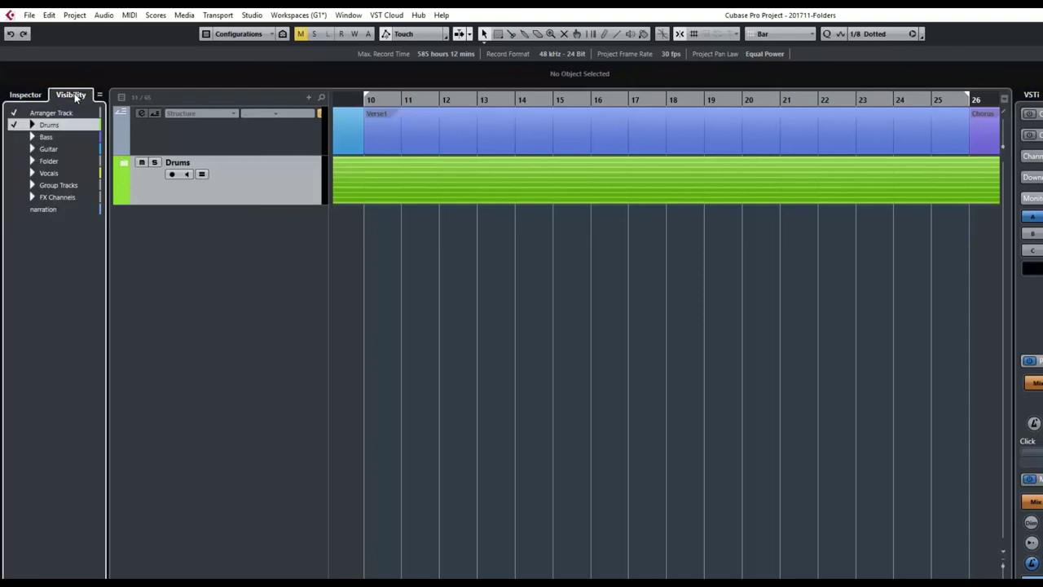
{"action": "left_click", "coordinate": [13, 161]}
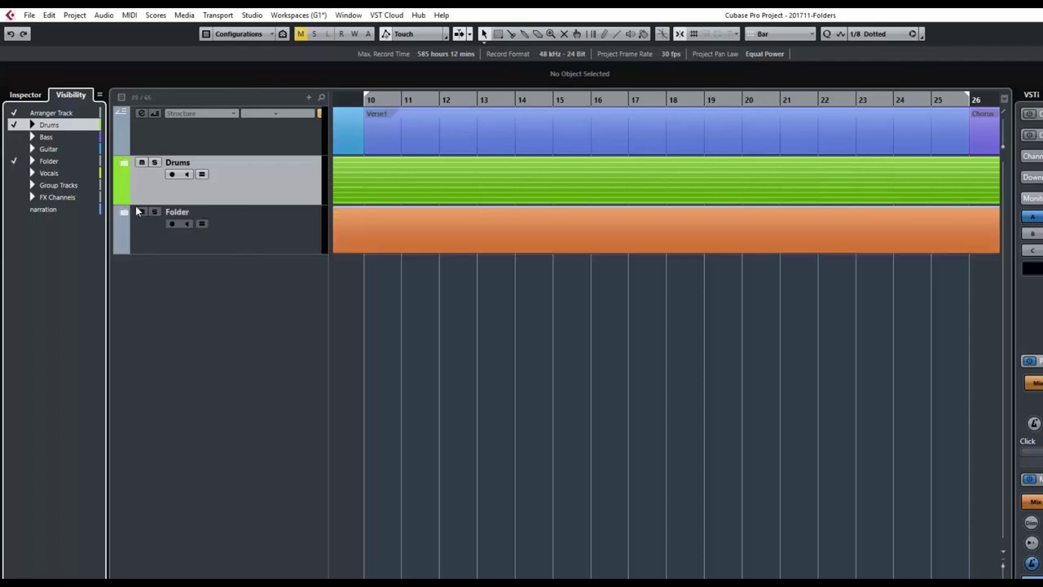
{"action": "left_click", "coordinate": [204, 224]}
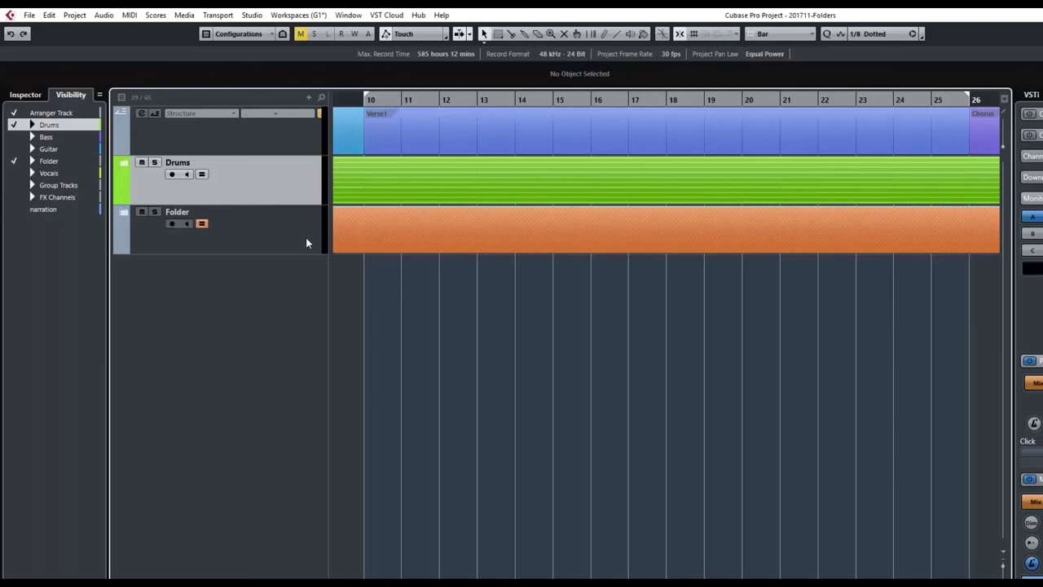
{"action": "left_click_drag", "start_coordinate": [189, 254], "coordinate": [193, 451]}
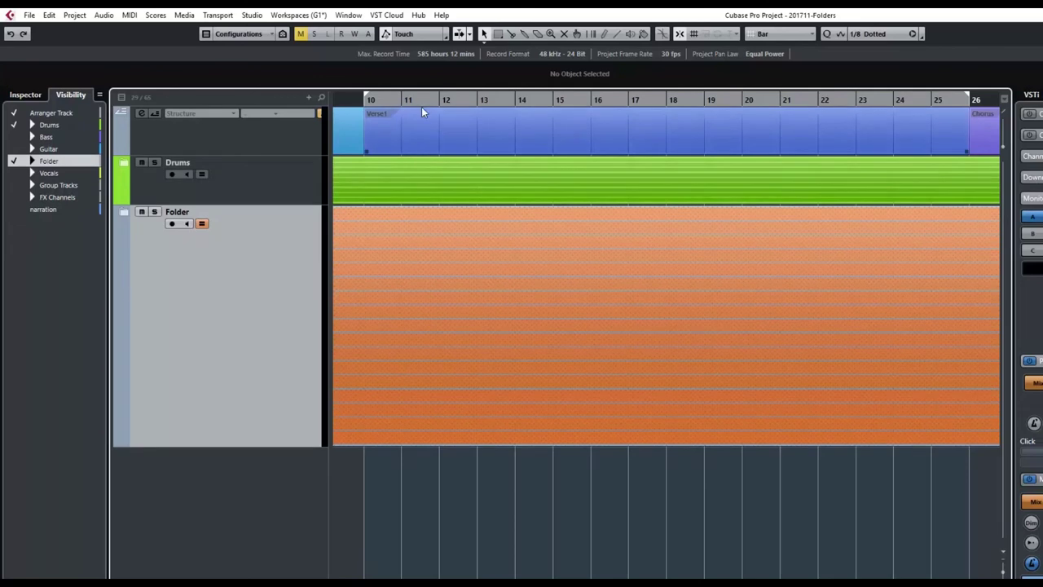
Split all events in the collapsed Folder track at bars 10 and 26 with the Split tool.
{"action": "left_click", "coordinate": [511, 34]}
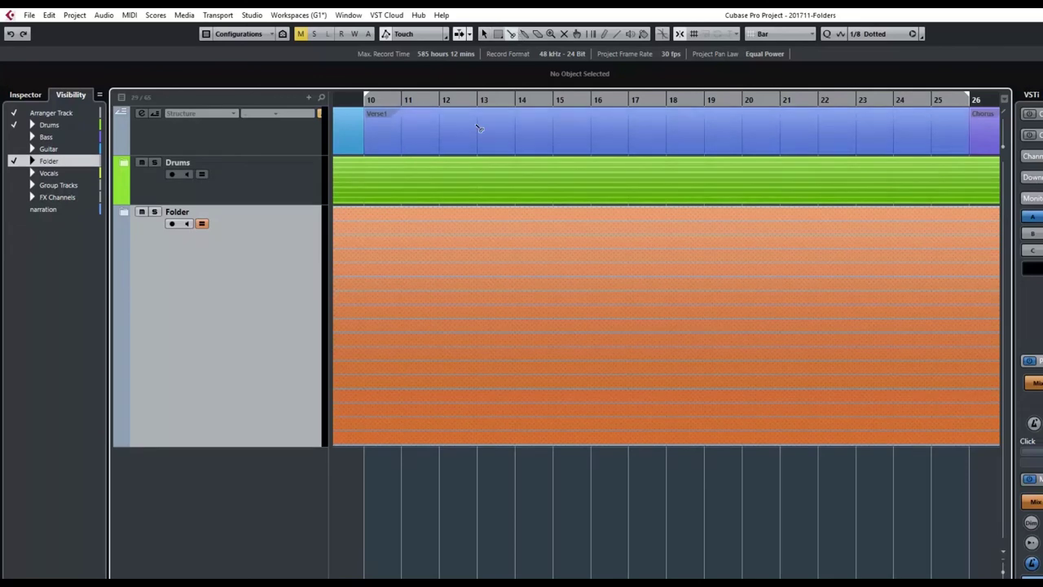
{"action": "left_click", "coordinate": [366, 217]}
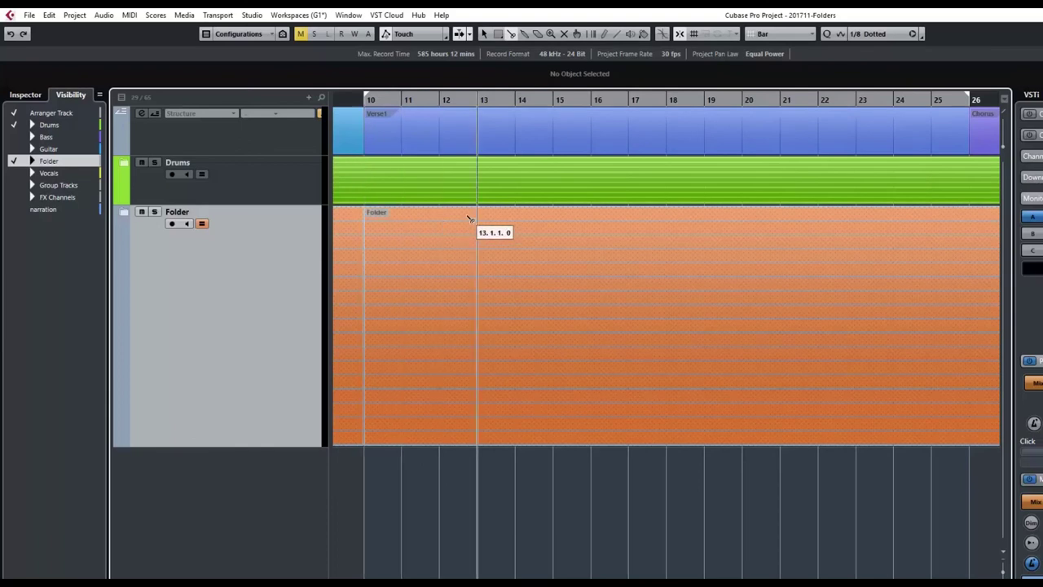
{"action": "left_click", "coordinate": [973, 218]}
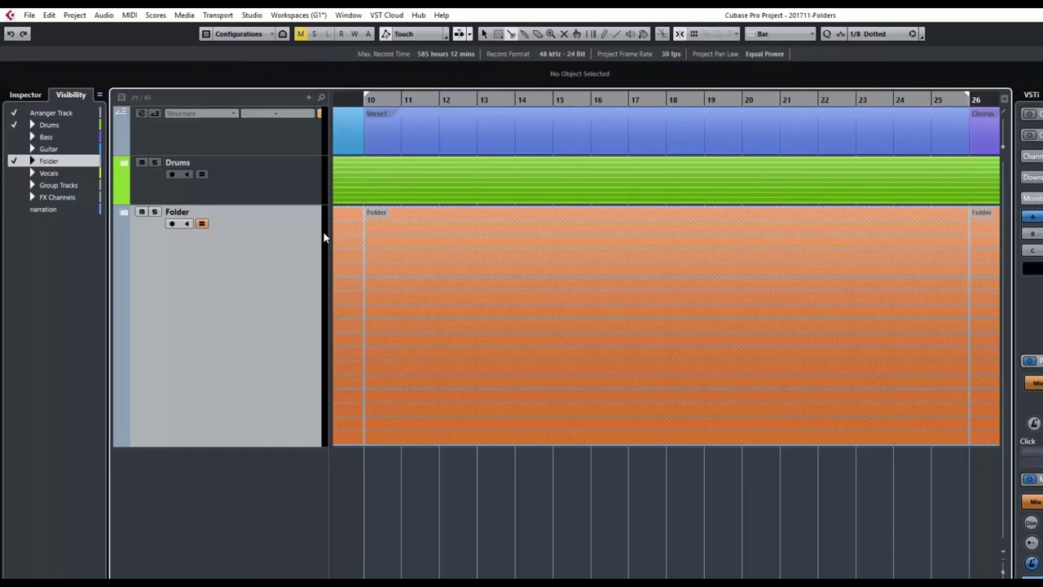
Expand the Folder track and select the 16thPulse_1 event between bars 10 and 26 to test Group Editing.
{"action": "left_click", "coordinate": [126, 213]}
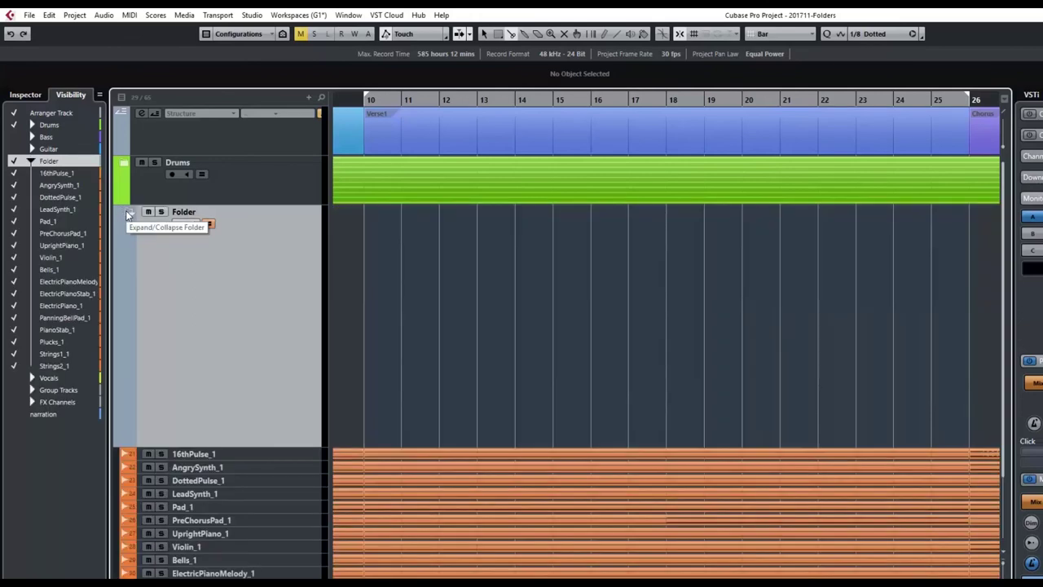
{"action": "scroll", "coordinate": [479, 287], "scroll_direction": "down", "scroll_amount": 2}
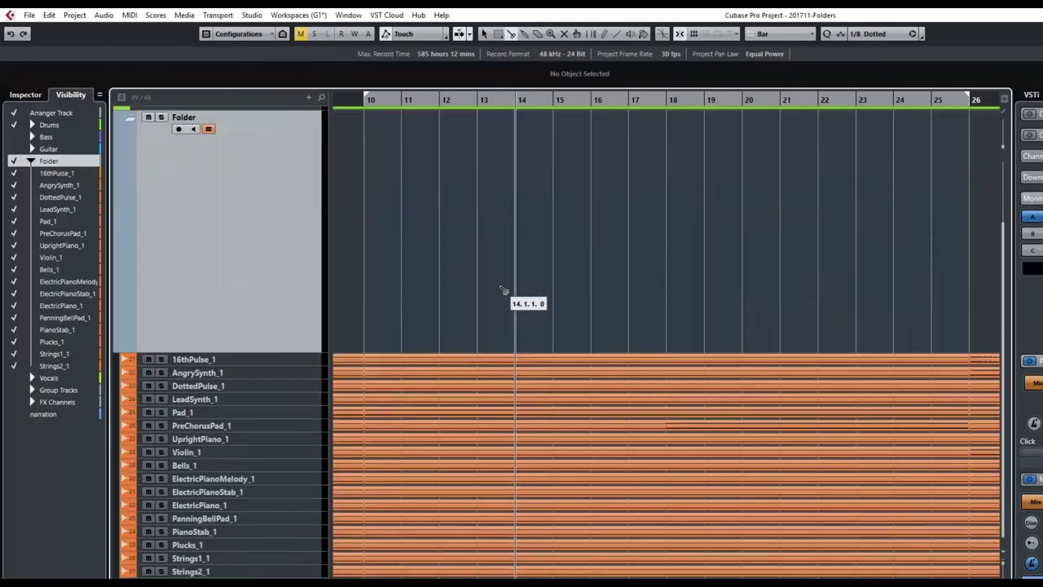
{"action": "left_click", "coordinate": [485, 36]}
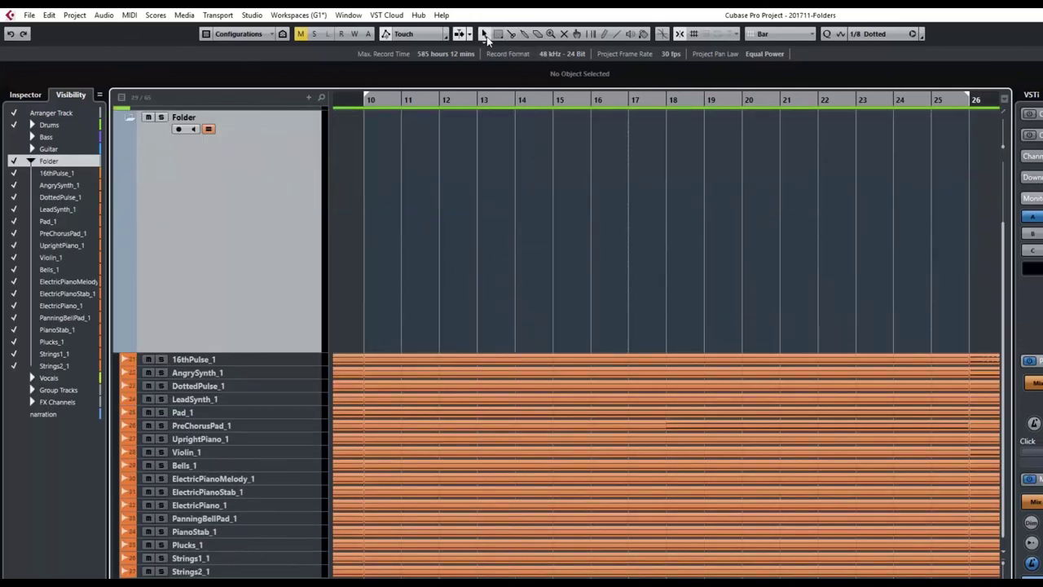
{"action": "left_click", "coordinate": [466, 358]}
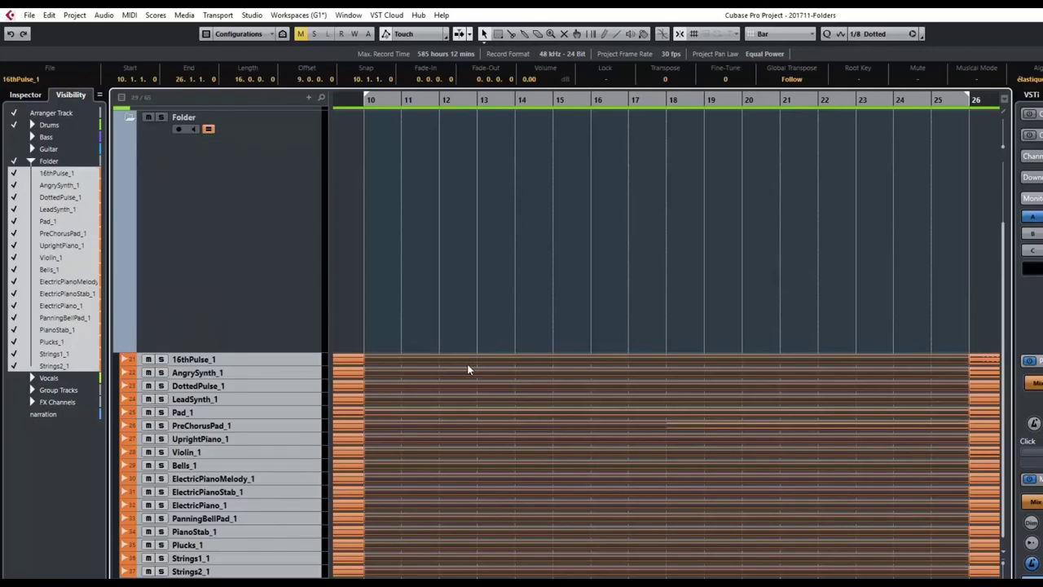
{"action": "left_click", "coordinate": [470, 335]}
{"action": "left_click", "coordinate": [471, 360]}
Turn off Group Editing for the Folder track and select the events from 16thPulse_1 to Bells_1 one at a time.
{"action": "left_click", "coordinate": [278, 372]}
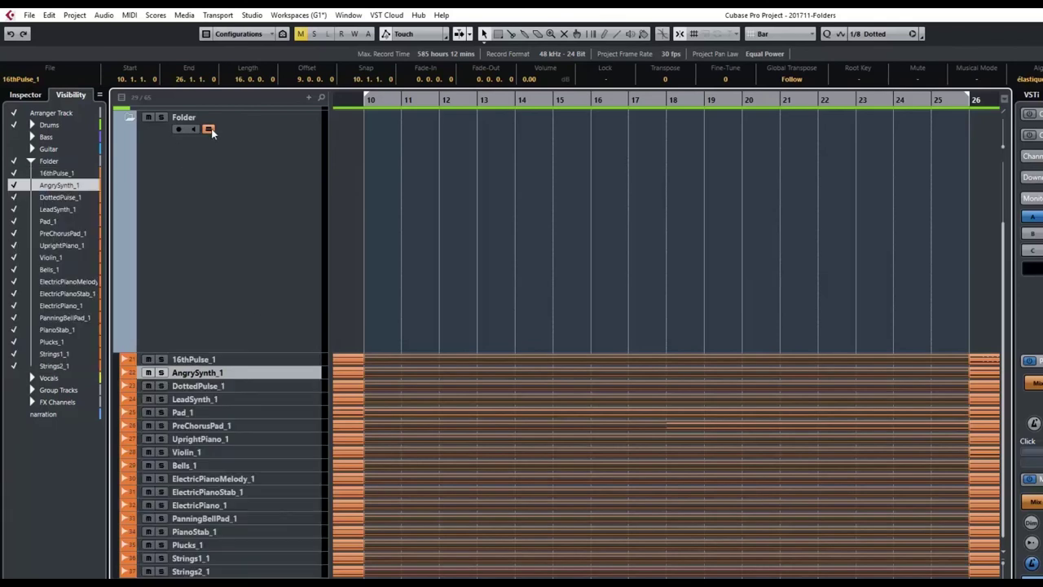
{"action": "left_click", "coordinate": [491, 356]}
{"action": "left_click", "coordinate": [507, 361]}
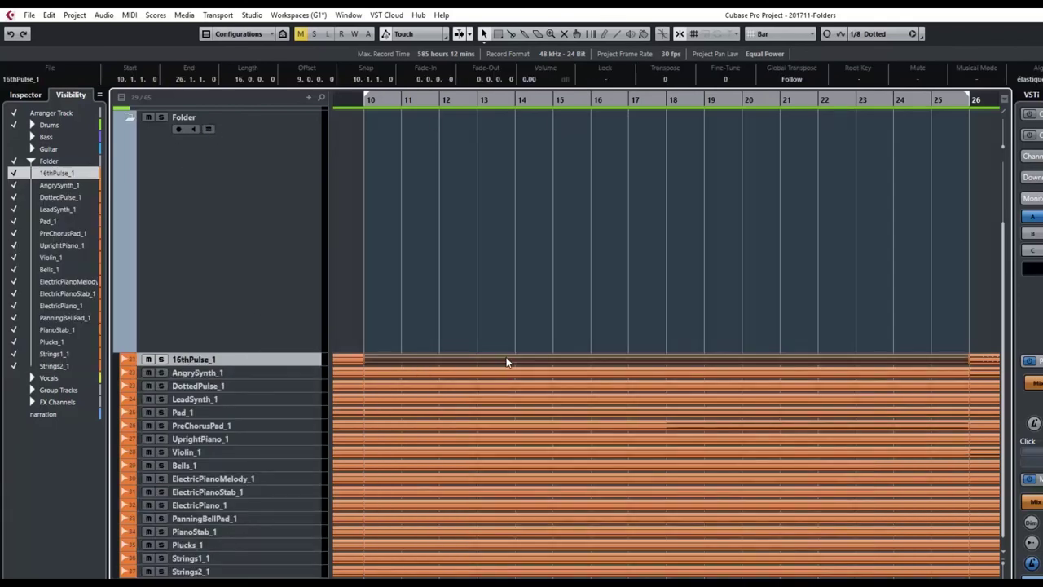
{"action": "left_click", "coordinate": [505, 371]}
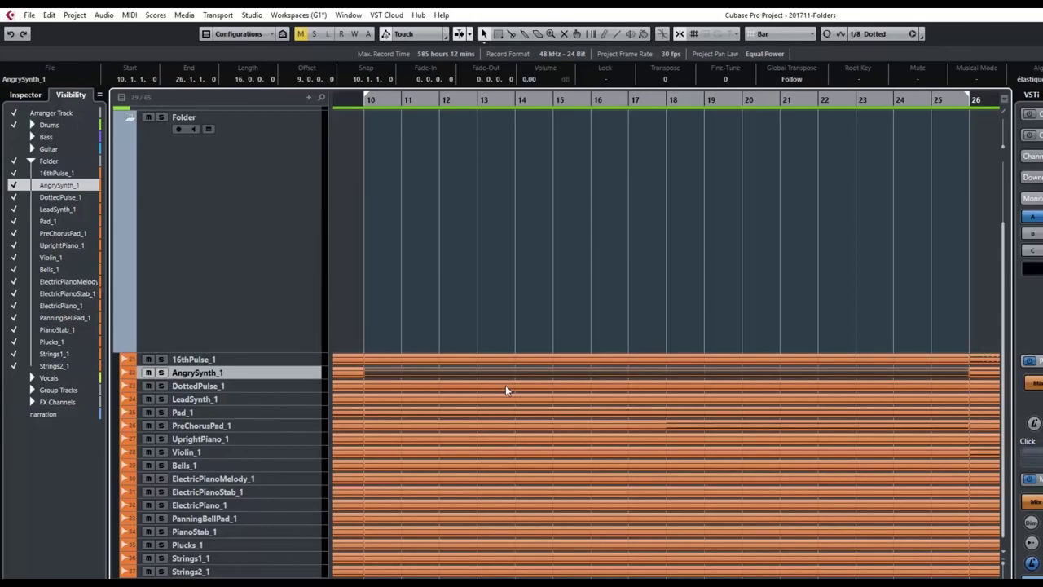
{"action": "left_click", "coordinate": [506, 386]}
{"action": "left_click", "coordinate": [503, 399]}
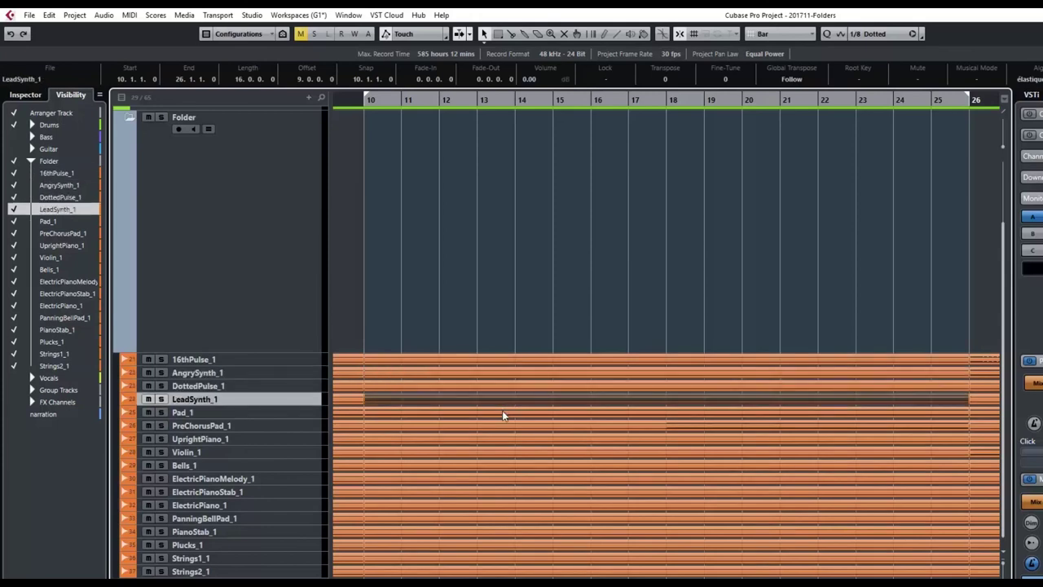
{"action": "left_click", "coordinate": [502, 413]}
{"action": "left_click", "coordinate": [503, 424]}
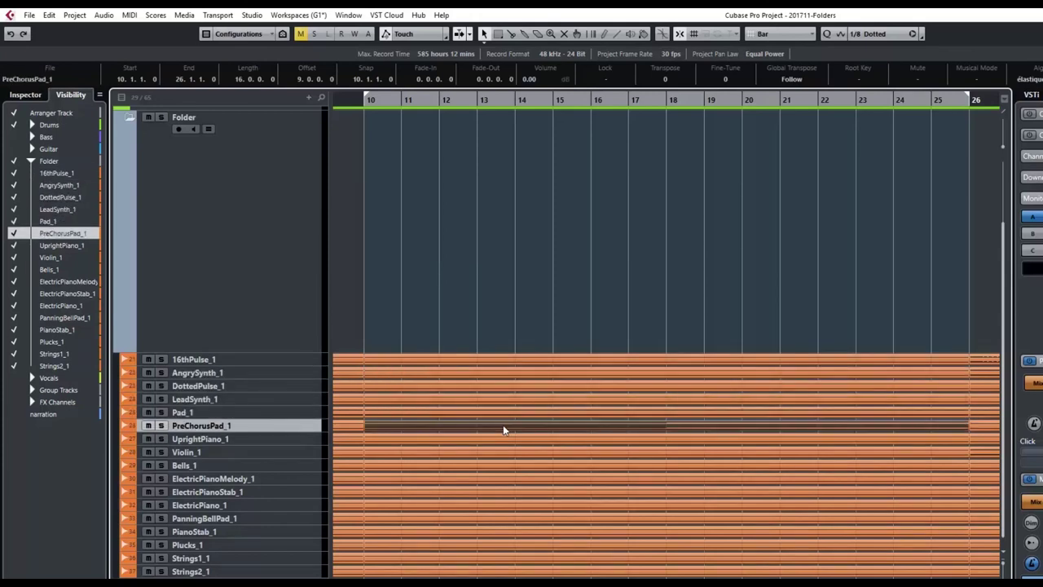
{"action": "left_click", "coordinate": [504, 440]}
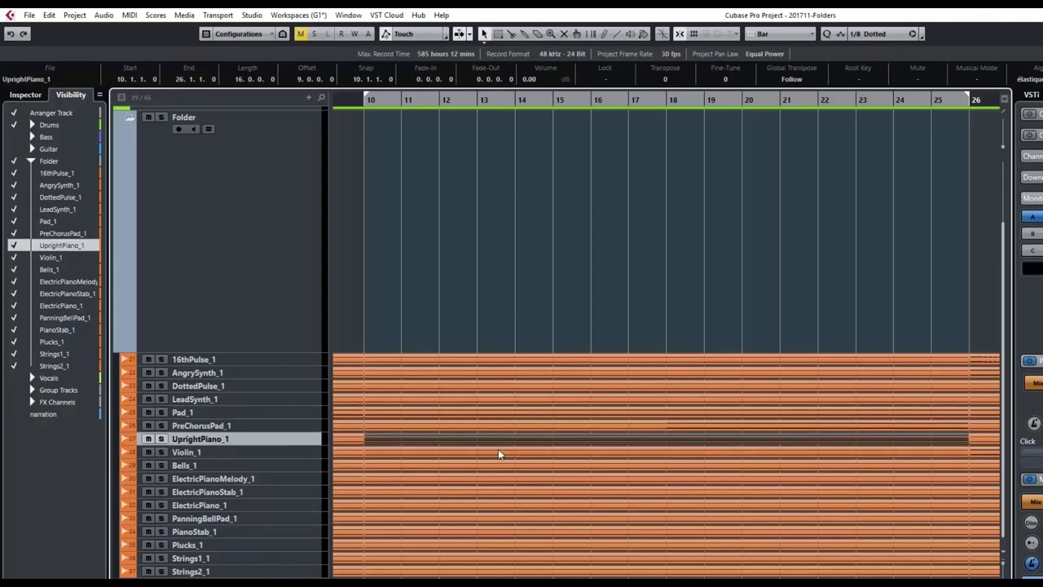
{"action": "left_click", "coordinate": [498, 453]}
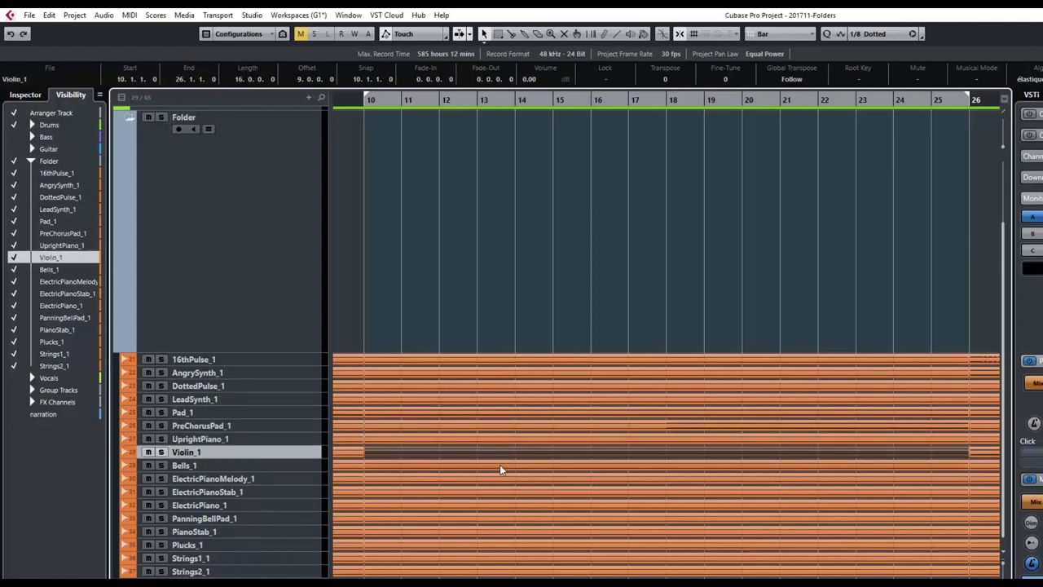
{"action": "left_click", "coordinate": [501, 468]}
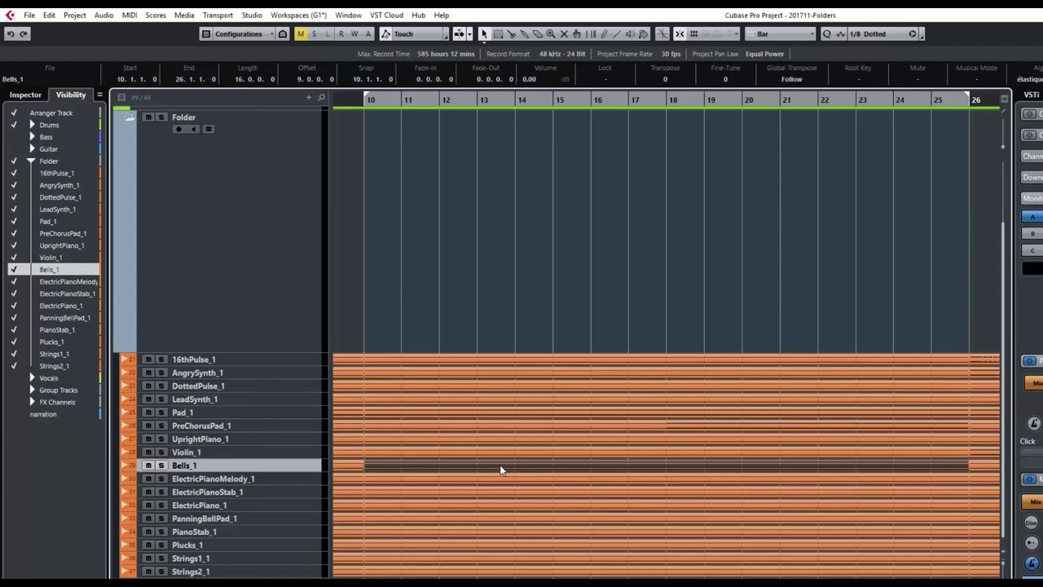
Collapse the Folder track, keep its name, and reduce the height of the visible tracks.
{"action": "left_click", "coordinate": [129, 116]}
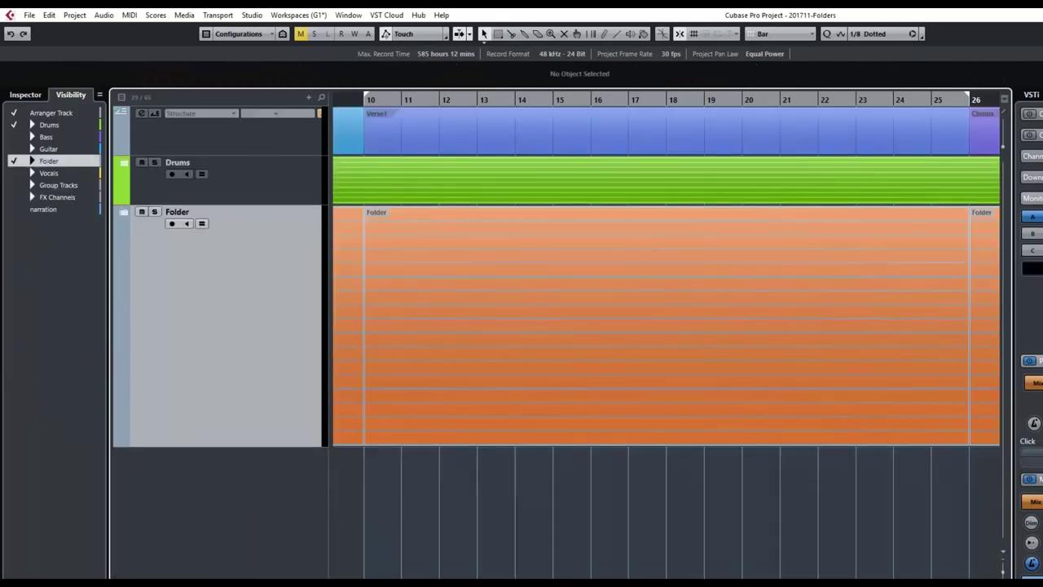
{"action": "double_click", "coordinate": [179, 213]}
{"action": "key", "text": "Return"}
{"action": "left_click", "coordinate": [1004, 558]}
{"action": "left_click", "coordinate": [1031, 425]}
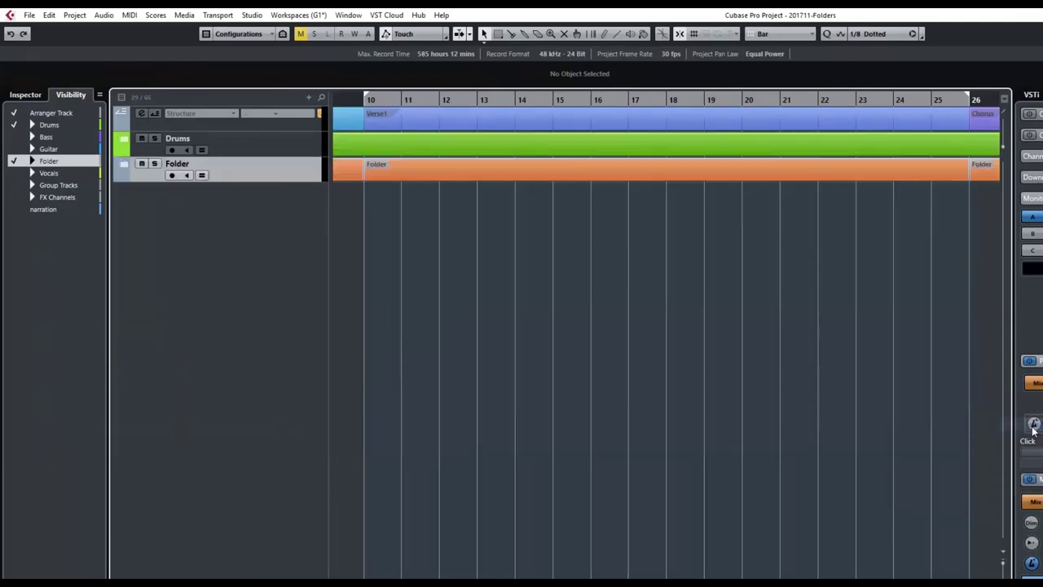
Show the Bass, Guitar, Vocals, Group Tracks and FX Channels folders and give the folder tracks a uniform, taller height.
{"action": "left_click", "coordinate": [13, 137]}
{"action": "left_click", "coordinate": [14, 149]}
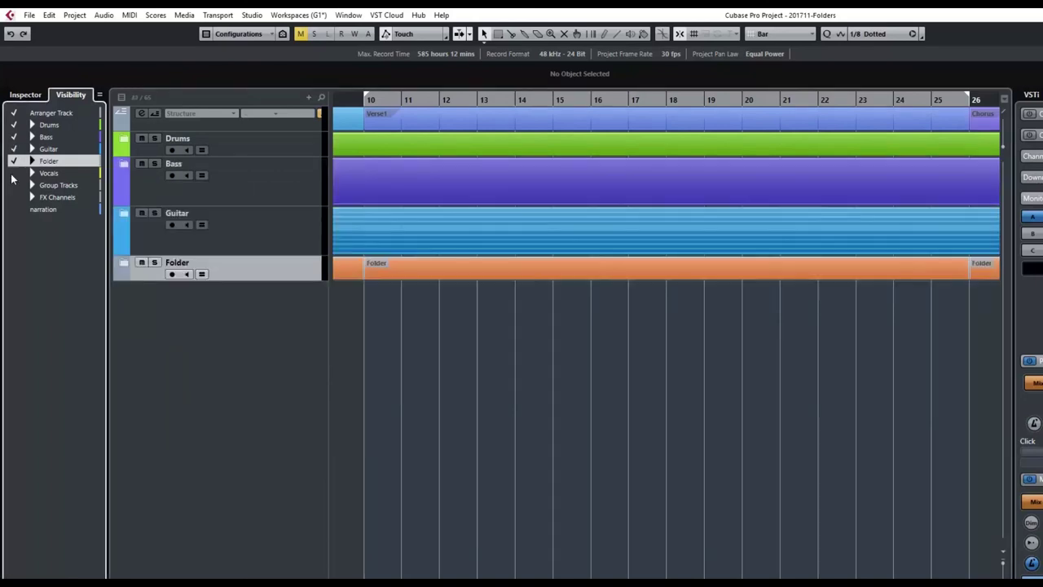
{"action": "left_click", "coordinate": [14, 174]}
{"action": "left_click", "coordinate": [13, 185]}
{"action": "left_click", "coordinate": [14, 197]}
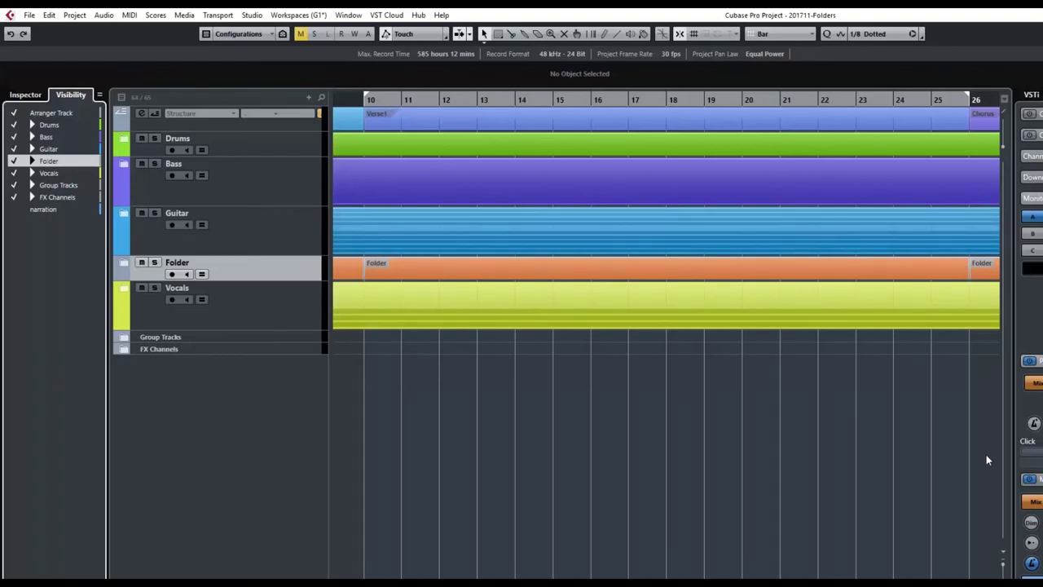
{"action": "left_click", "coordinate": [1002, 556]}
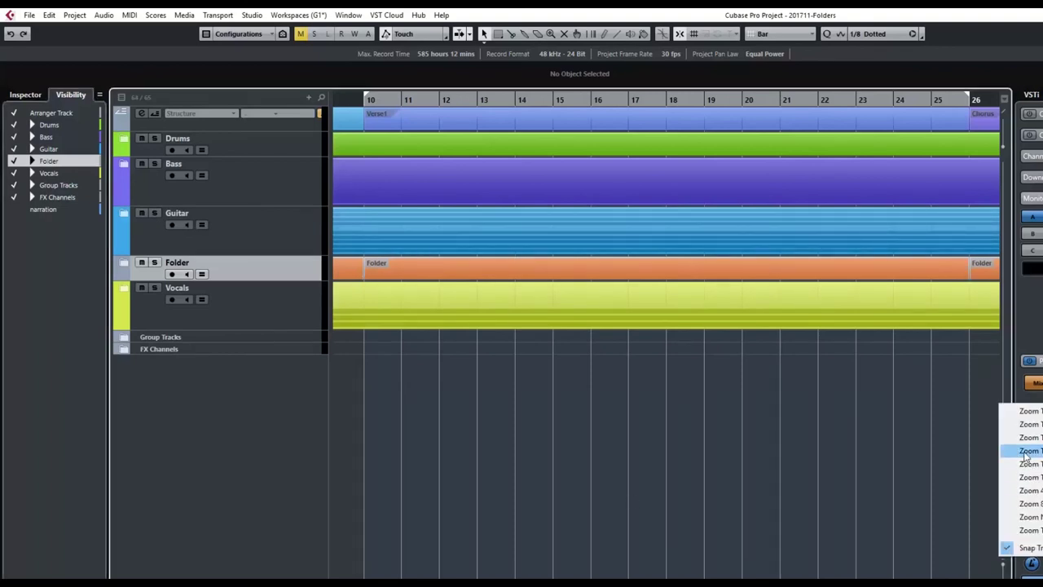
{"action": "left_click", "coordinate": [1030, 438]}
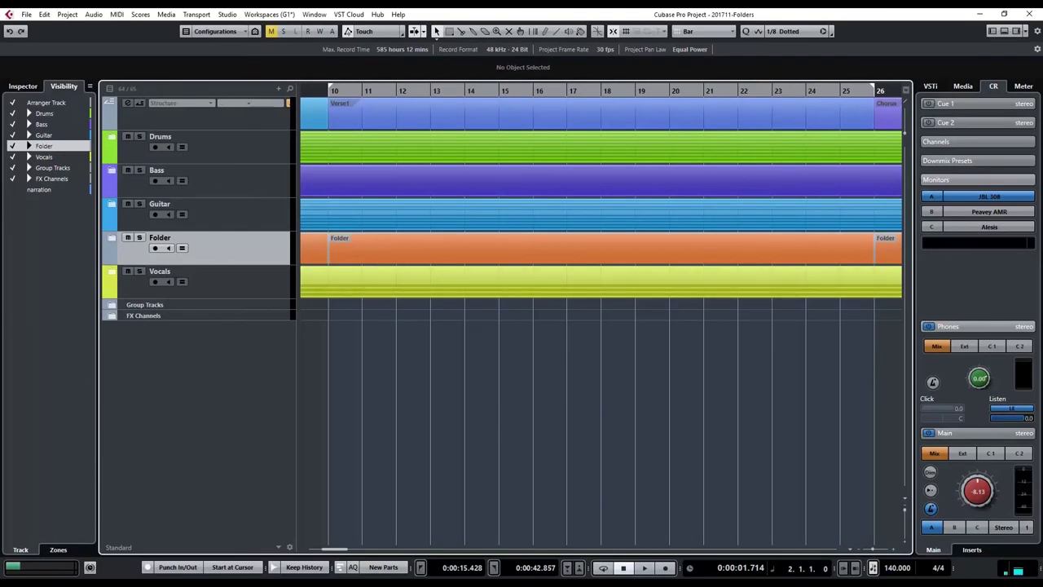
Open the MixConsole and hide the channels of the Drums, Bass, Guitar, Folder and Vocals folders.
{"action": "key", "text": "F3"}
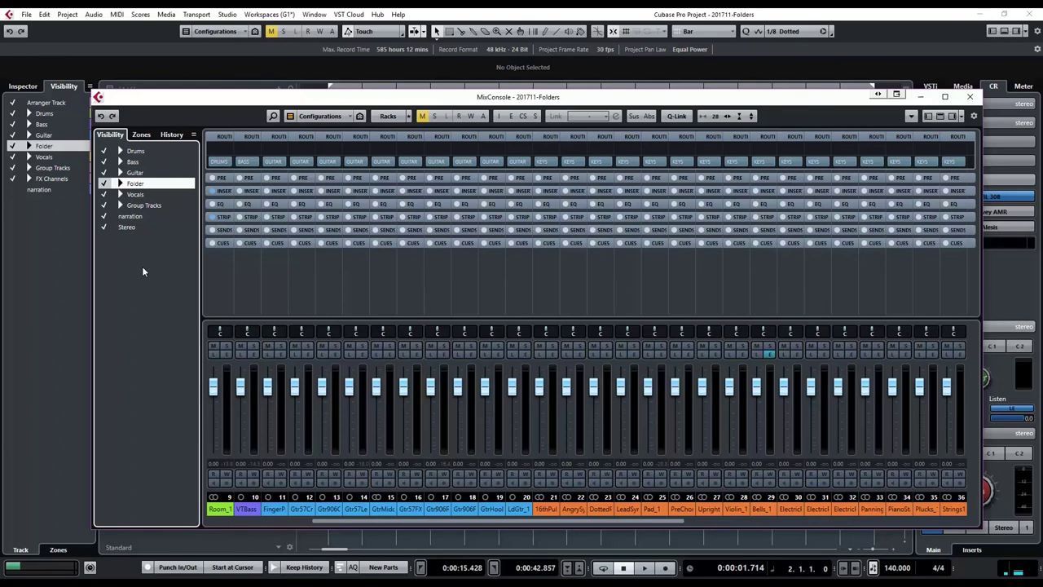
{"action": "left_click", "coordinate": [103, 184]}
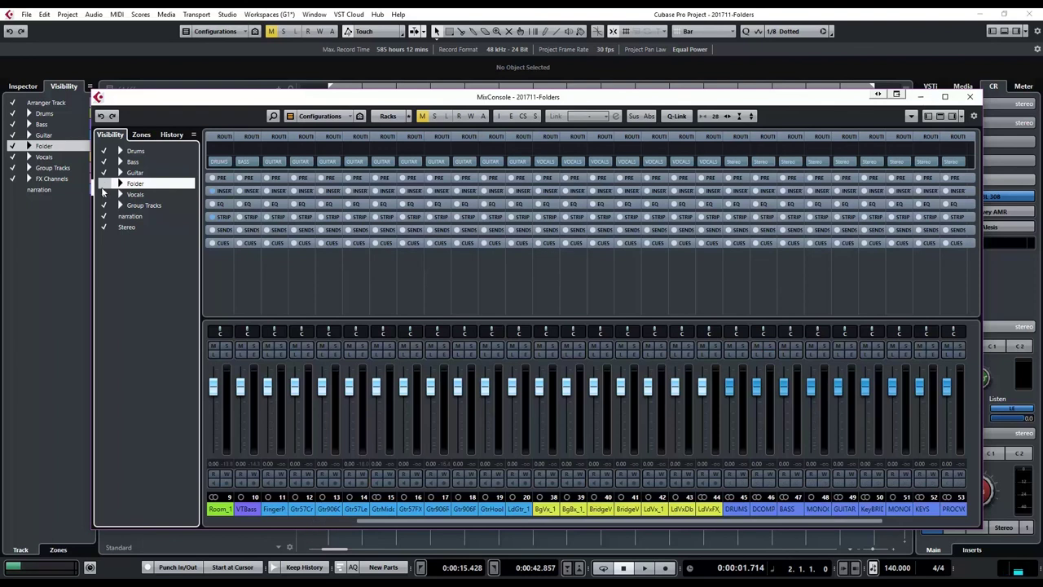
{"action": "left_click", "coordinate": [105, 162]}
{"action": "left_click", "coordinate": [104, 152]}
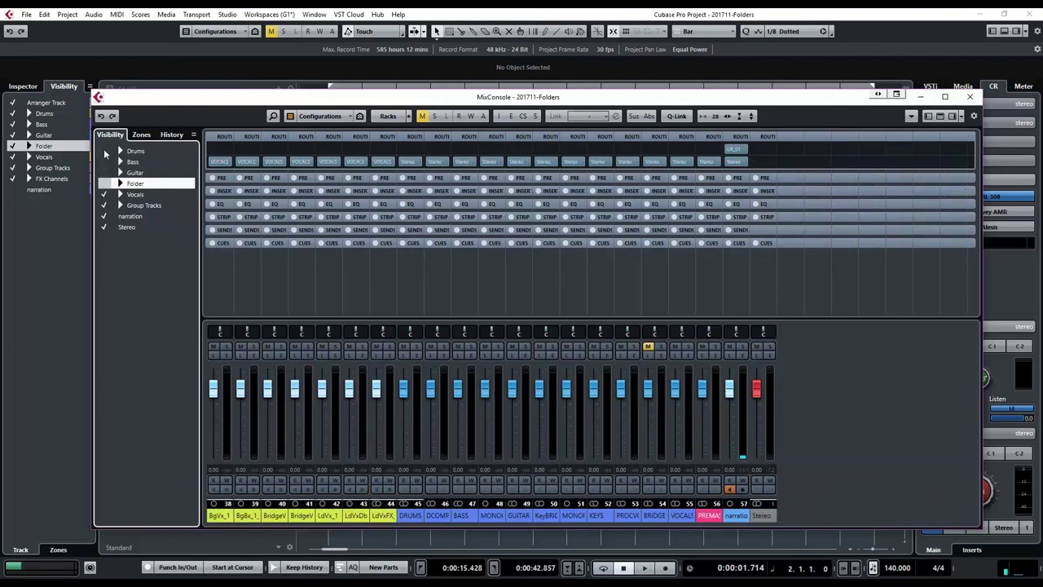
{"action": "left_click", "coordinate": [103, 195]}
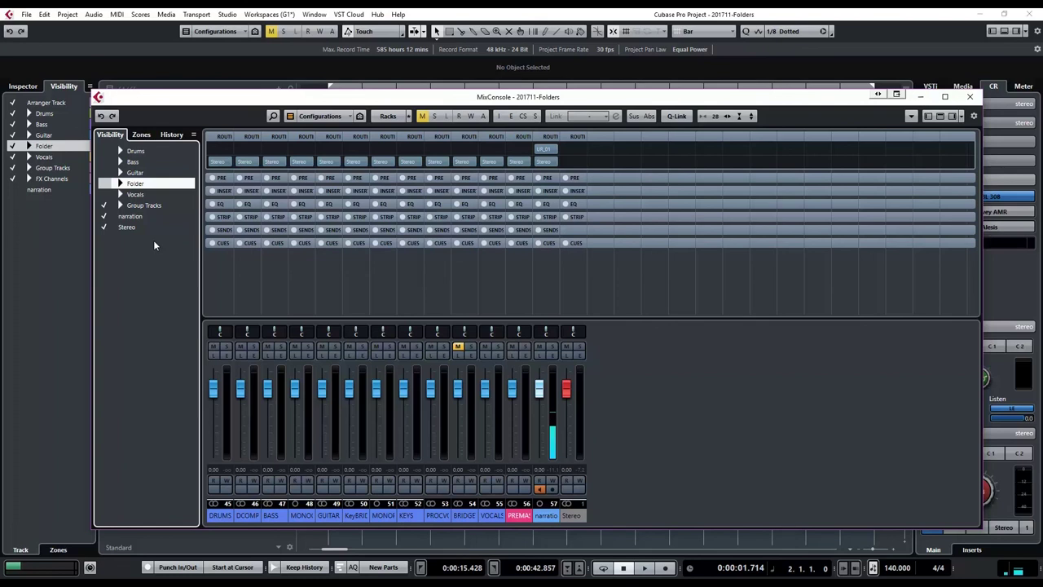
Show the Vocals, Folder, Guitar, Bass and Drums folder channels again in the MixConsole, and close it.
{"action": "left_click", "coordinate": [103, 194]}
{"action": "left_click", "coordinate": [103, 183]}
{"action": "left_click", "coordinate": [104, 172]}
{"action": "left_click", "coordinate": [103, 162]}
{"action": "left_click", "coordinate": [103, 150]}
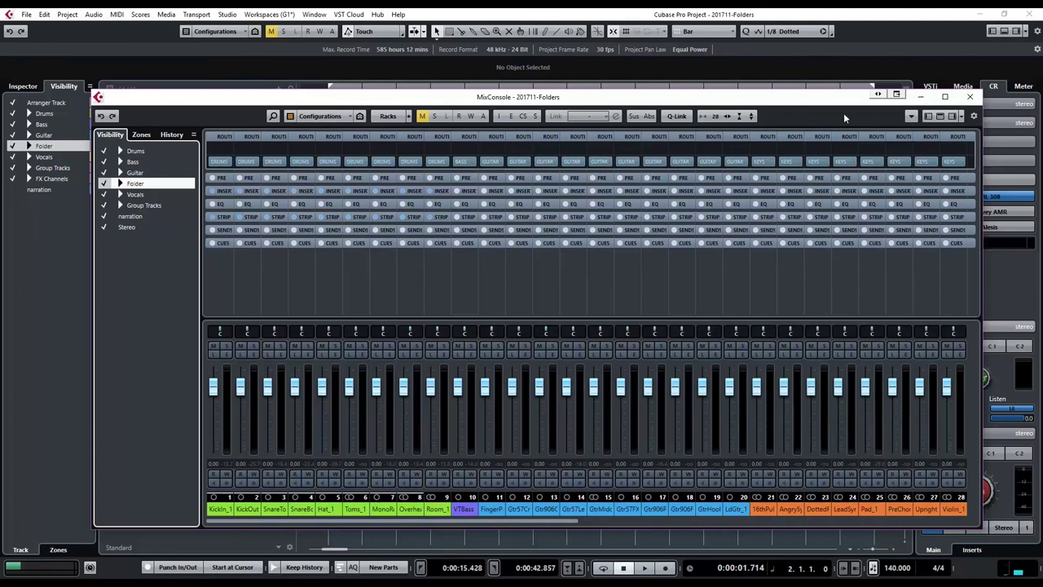
{"action": "left_click_drag", "start_coordinate": [846, 100], "coordinate": [2, 80]}
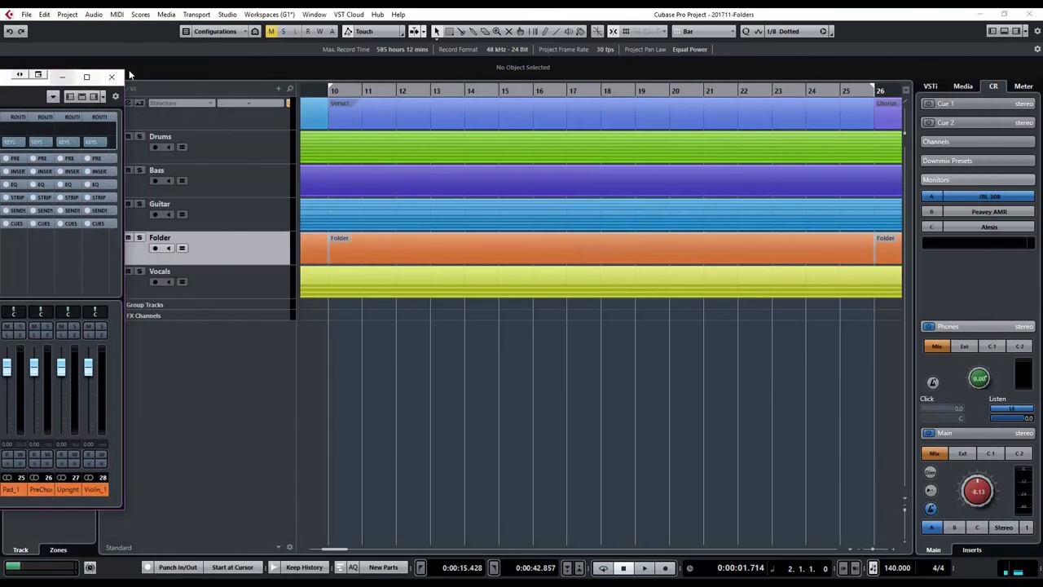
{"action": "key", "text": "F3"}
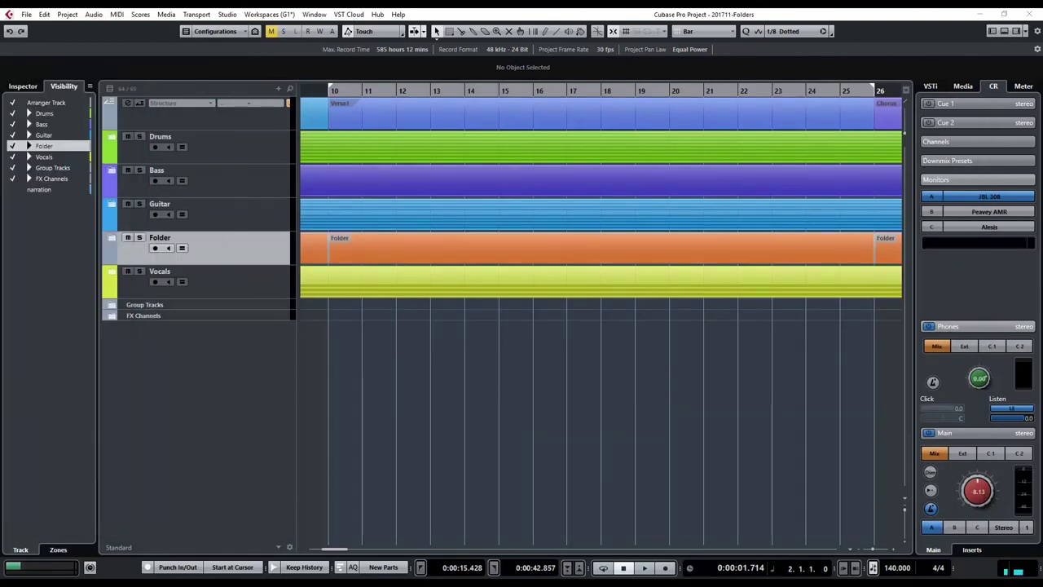